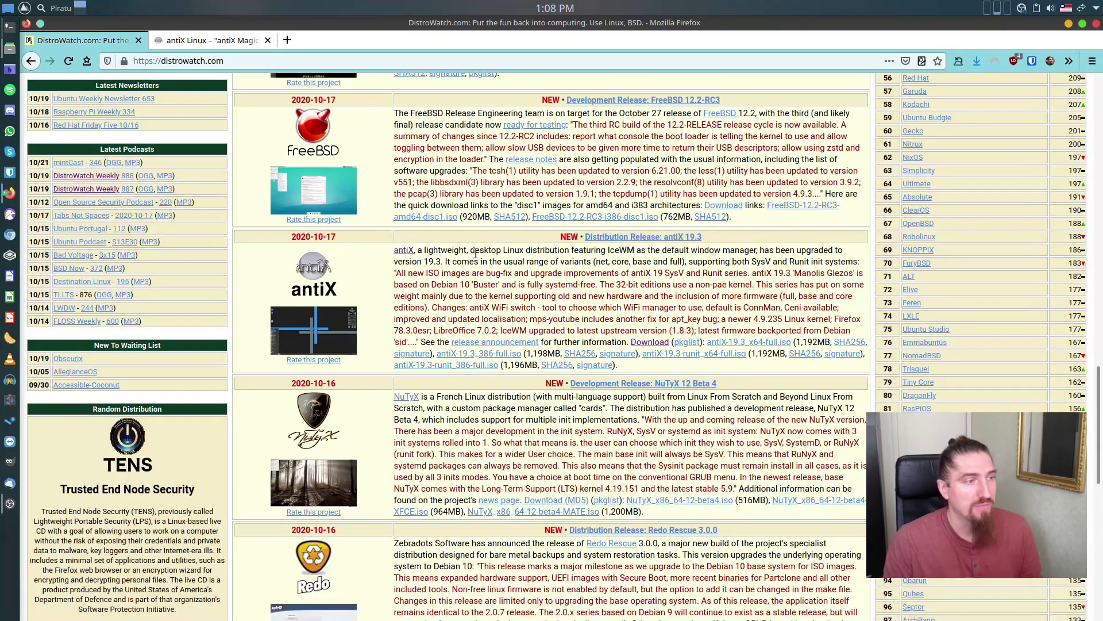
Step: Open the antiX link from DistroWatch's antiX 19.3 news in a new tab and switch to the antiX Linux homepage
{"action": "right_click", "coordinate": [405, 251]}
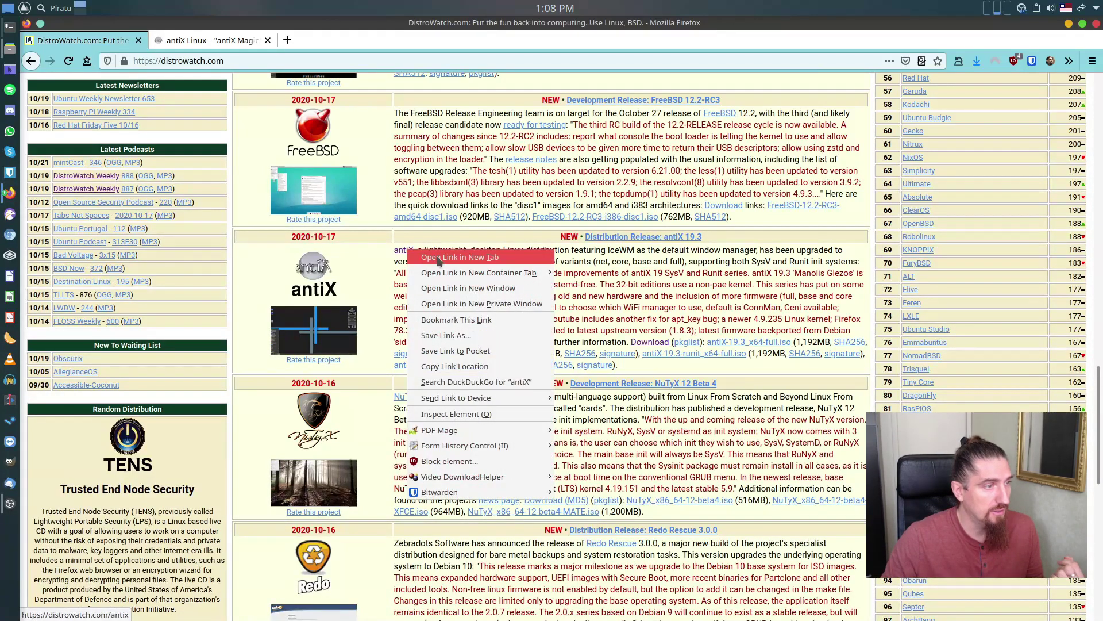
{"action": "left_click", "coordinate": [439, 258]}
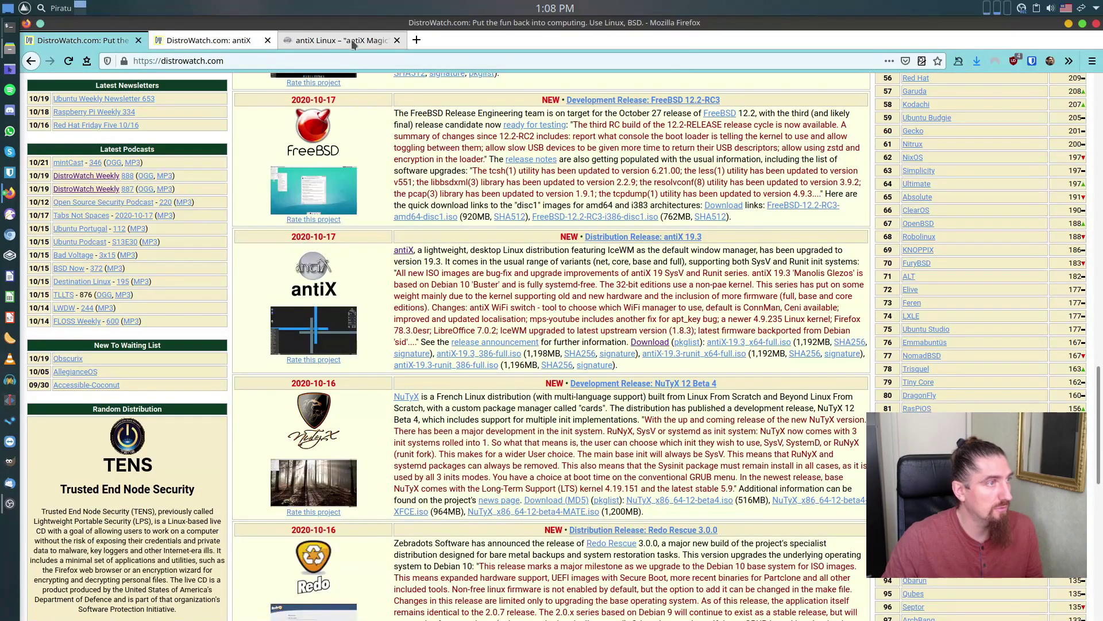
{"action": "left_click", "coordinate": [268, 40]}
{"action": "left_click", "coordinate": [241, 41]}
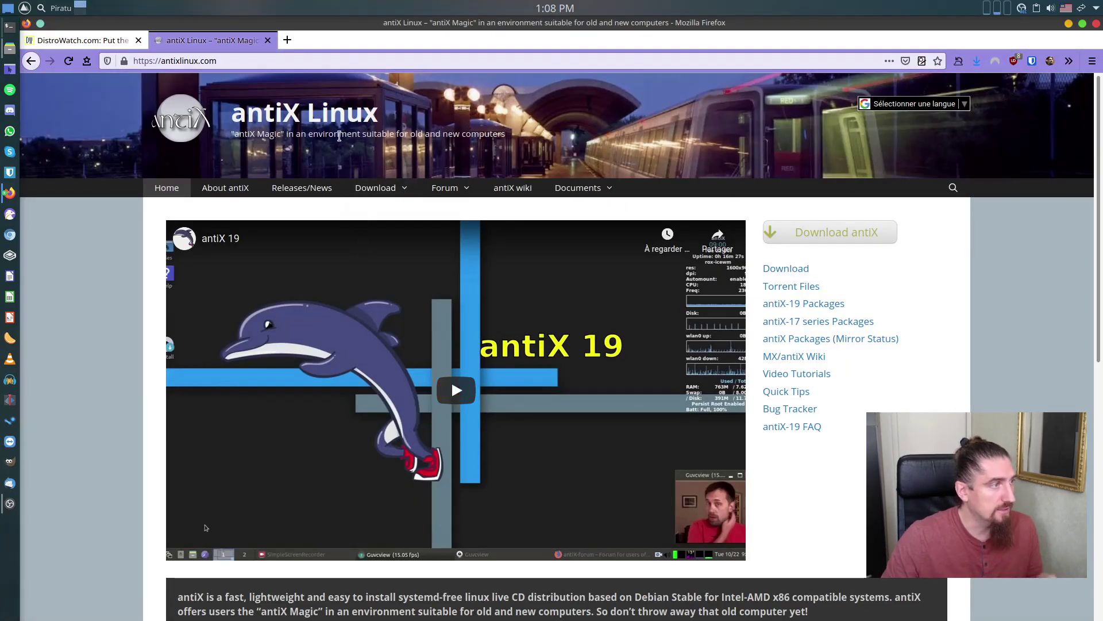
Step: Go to the antiX download page and open the Torrent Files page from the sidebar
{"action": "scroll", "coordinate": [448, 297], "scroll_direction": "down", "scroll_amount": 6}
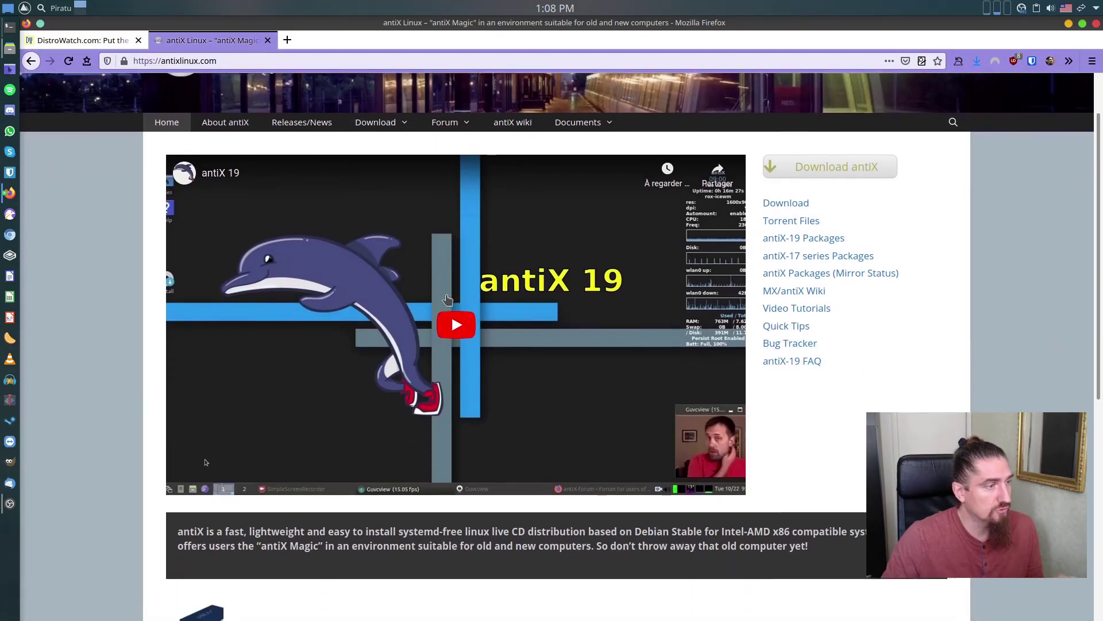
{"action": "scroll", "coordinate": [501, 347], "scroll_direction": "down", "scroll_amount": 2}
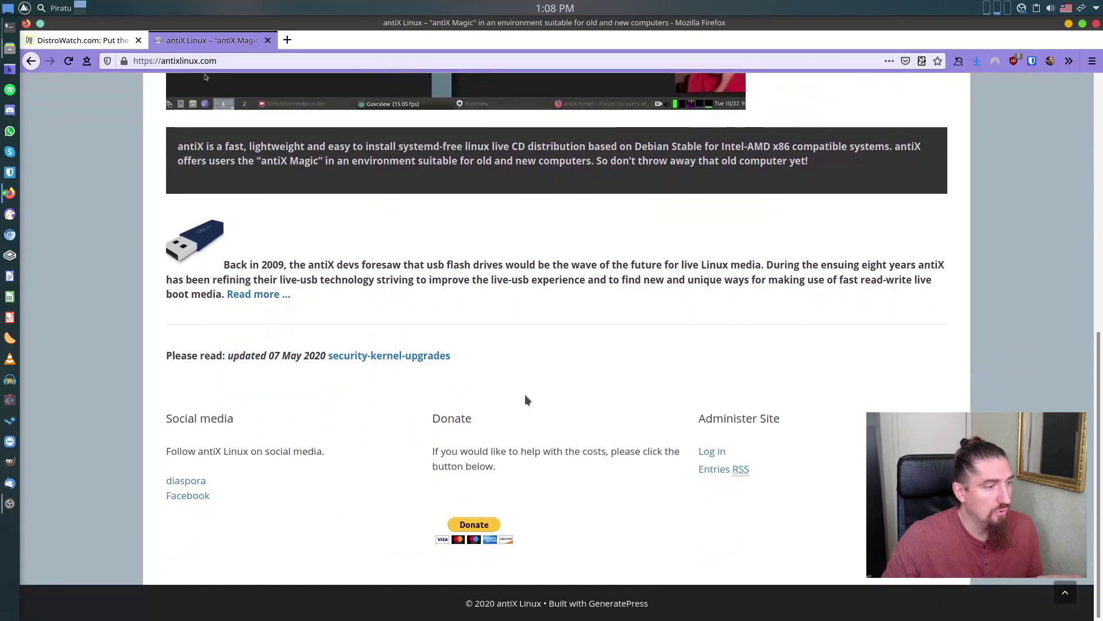
{"action": "scroll", "coordinate": [525, 399], "scroll_direction": "up", "scroll_amount": 8}
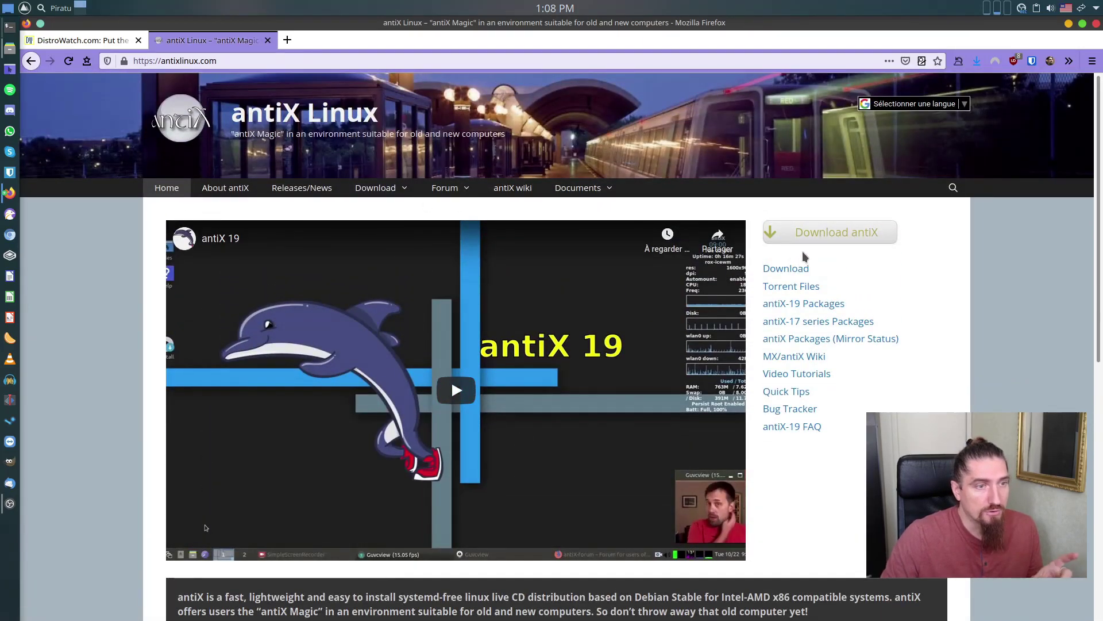
{"action": "left_click", "coordinate": [818, 235]}
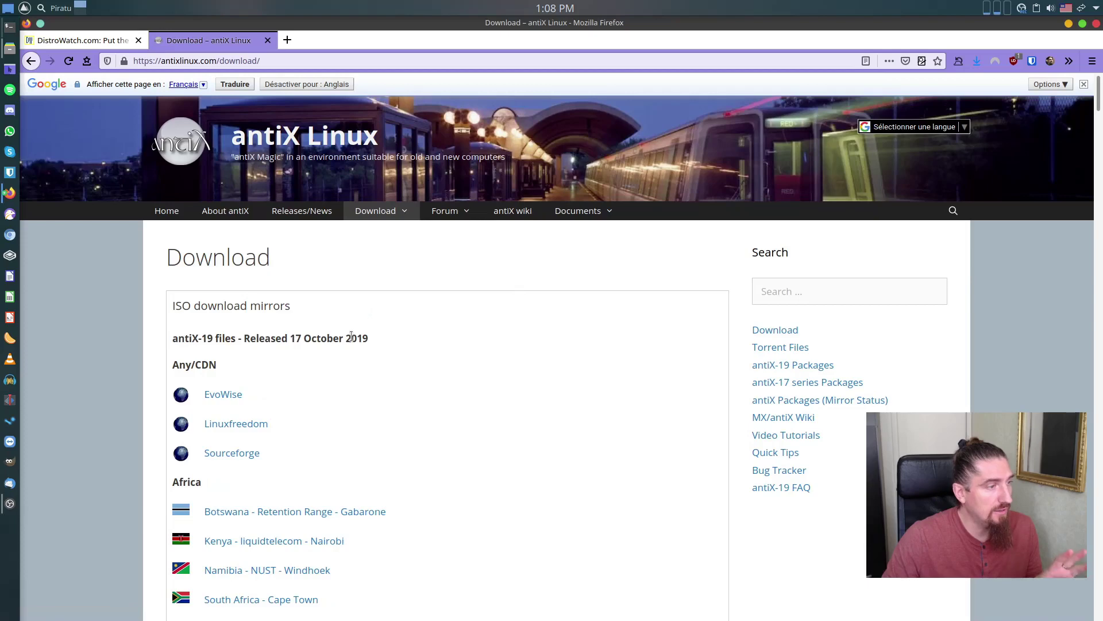
{"action": "scroll", "coordinate": [351, 336], "scroll_direction": "down", "scroll_amount": 2}
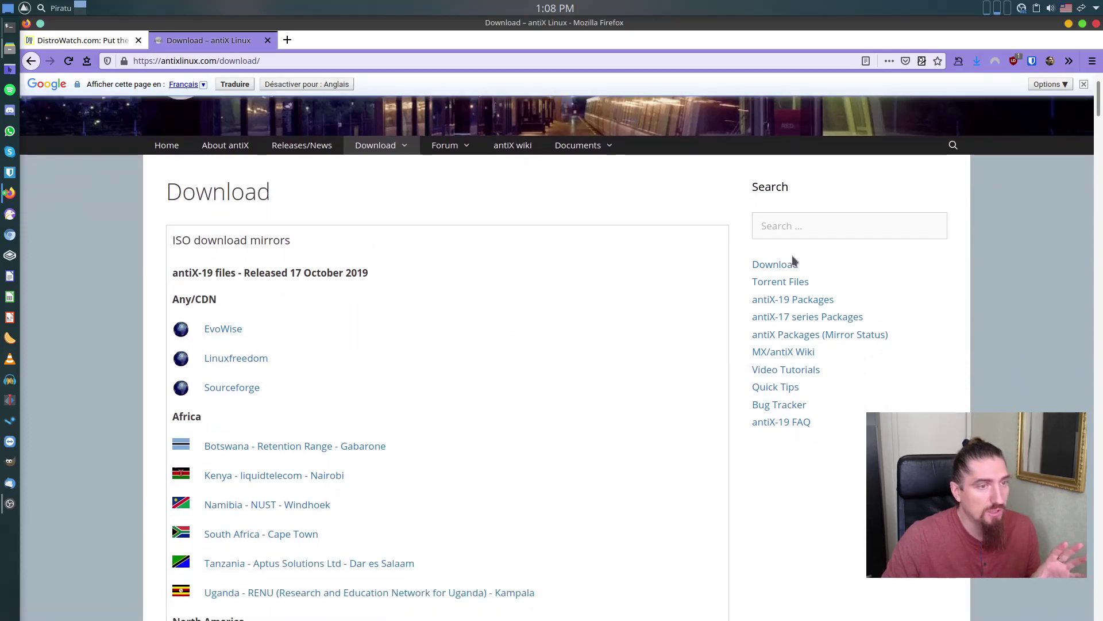
{"action": "left_click", "coordinate": [777, 282]}
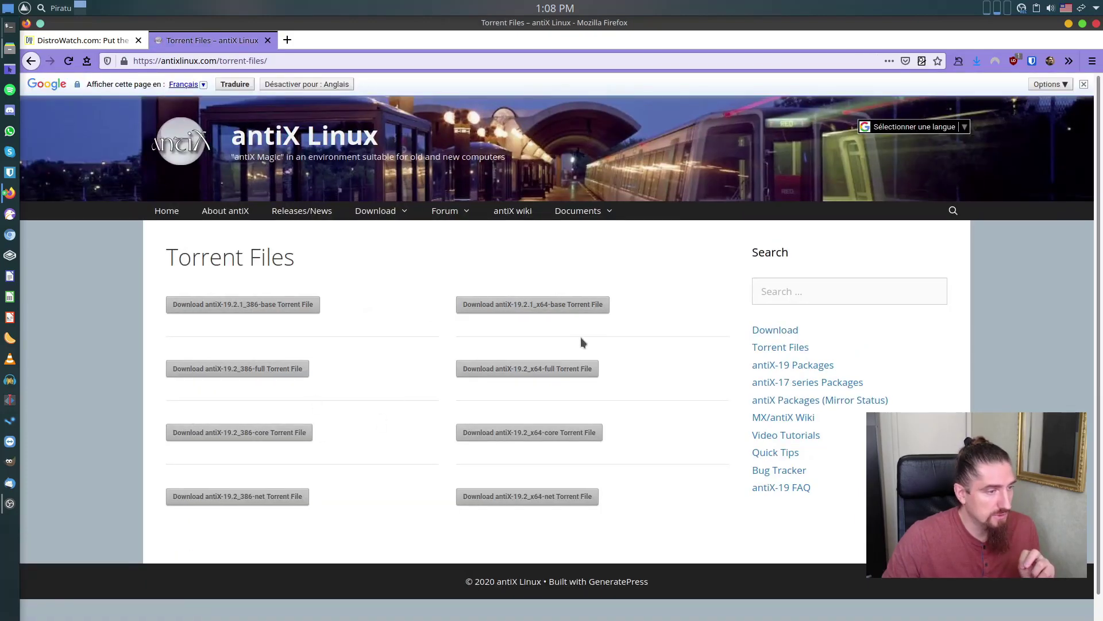
Step: Open the sidebar Download page in a new tab and follow the SourceForge mirror of antiX-19 files
{"action": "left_click", "coordinate": [788, 332]}
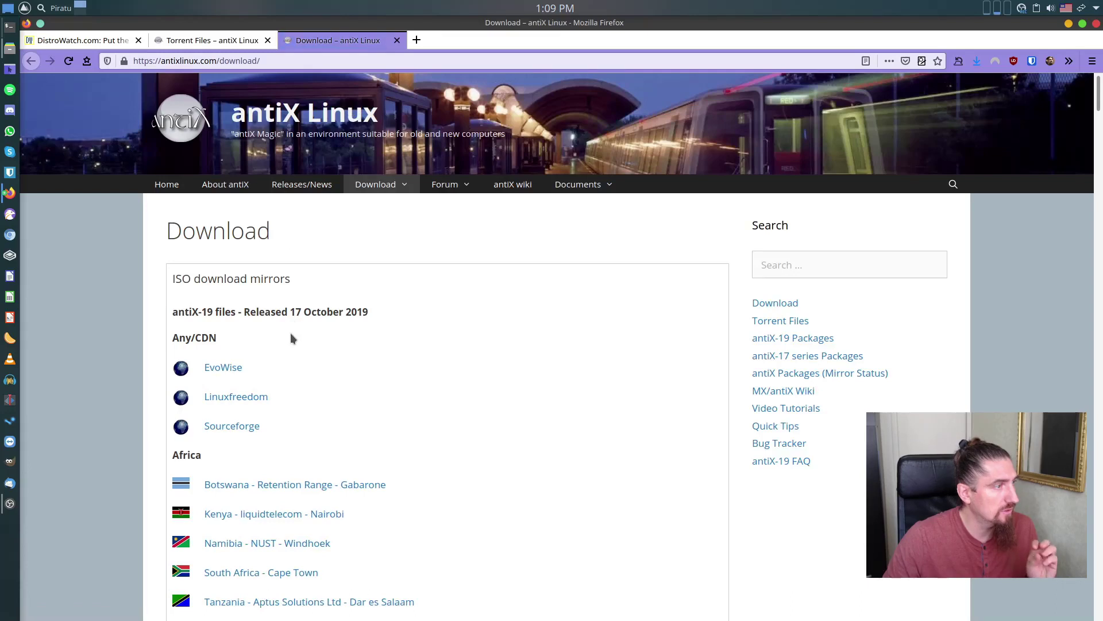
{"action": "scroll", "coordinate": [241, 382], "scroll_direction": "down", "scroll_amount": 2}
{"action": "scroll", "coordinate": [245, 393], "scroll_direction": "down", "scroll_amount": 2}
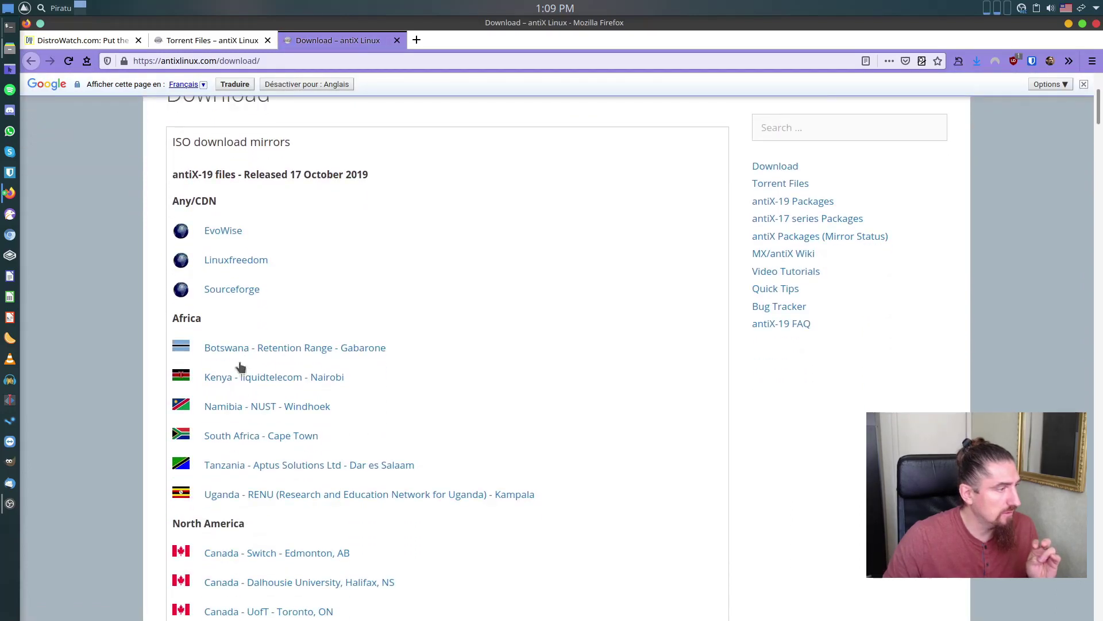
{"action": "left_click", "coordinate": [232, 291]}
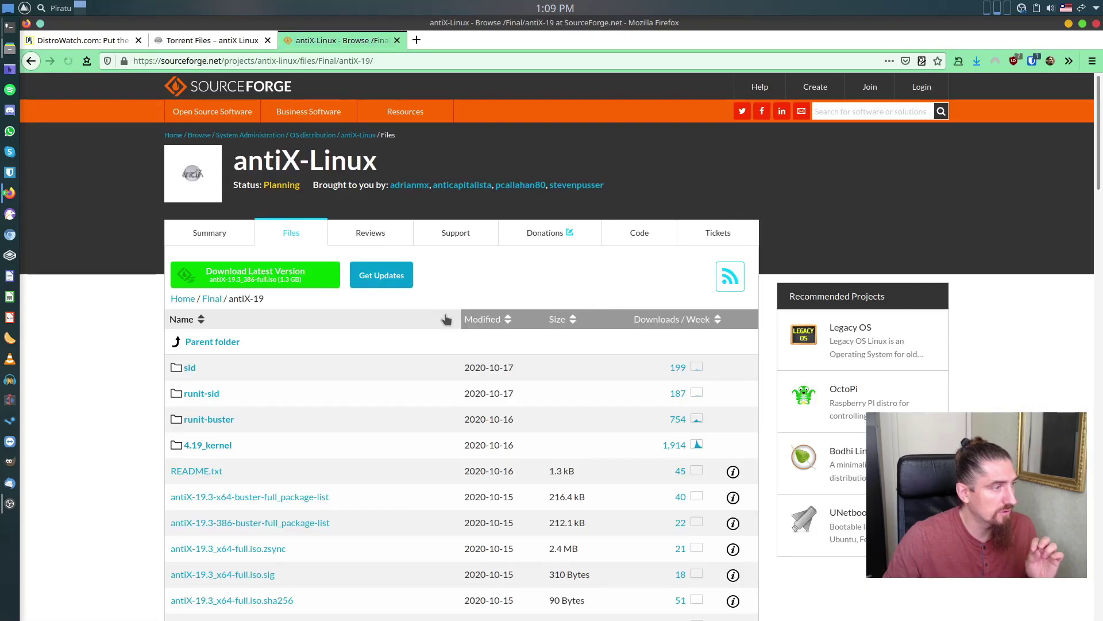
Step: Scroll the SourceForge antiX-19 file list and download antiX-19.3_x64-full.iso.sha256
{"action": "scroll", "coordinate": [285, 395], "scroll_direction": "down", "scroll_amount": 2}
{"action": "scroll", "coordinate": [285, 394], "scroll_direction": "down", "scroll_amount": 2}
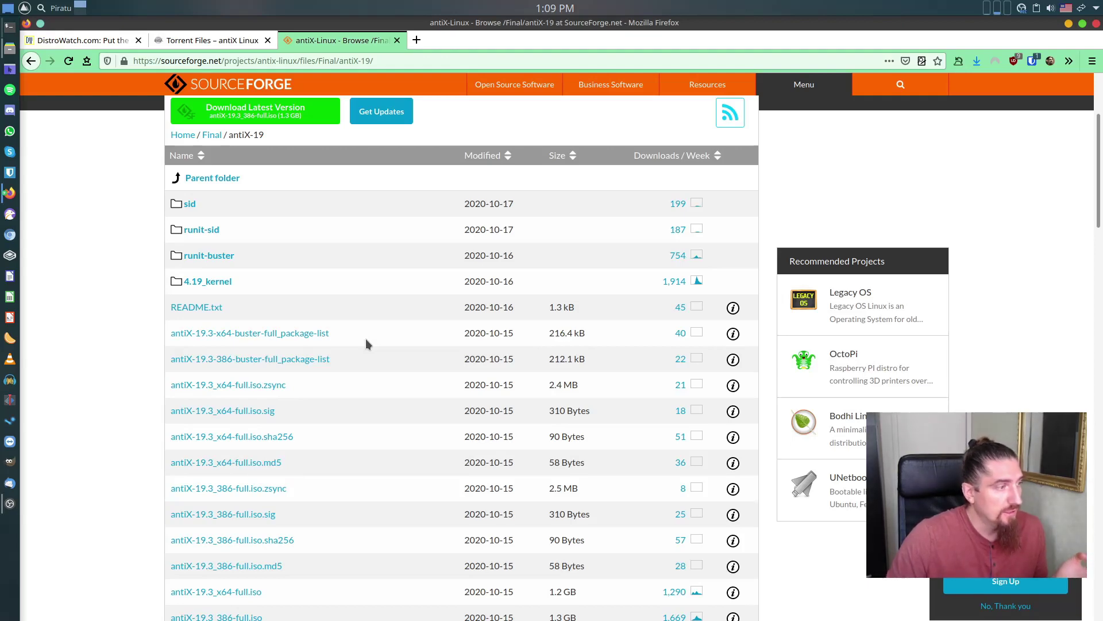
{"action": "scroll", "coordinate": [345, 347], "scroll_direction": "down", "scroll_amount": 3}
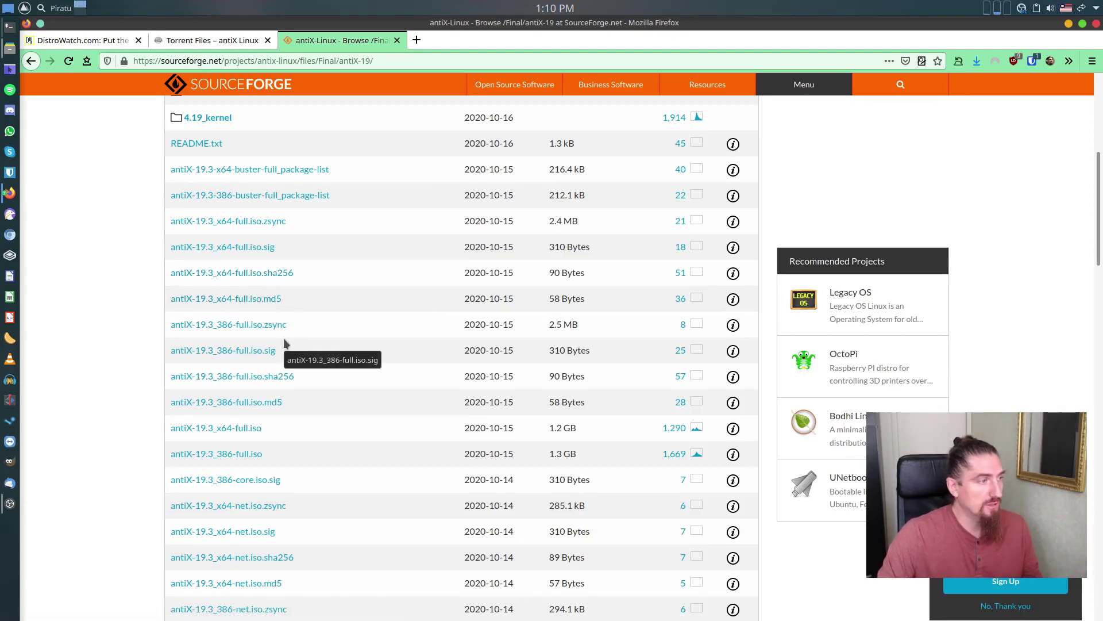
{"action": "left_click", "coordinate": [349, 281]}
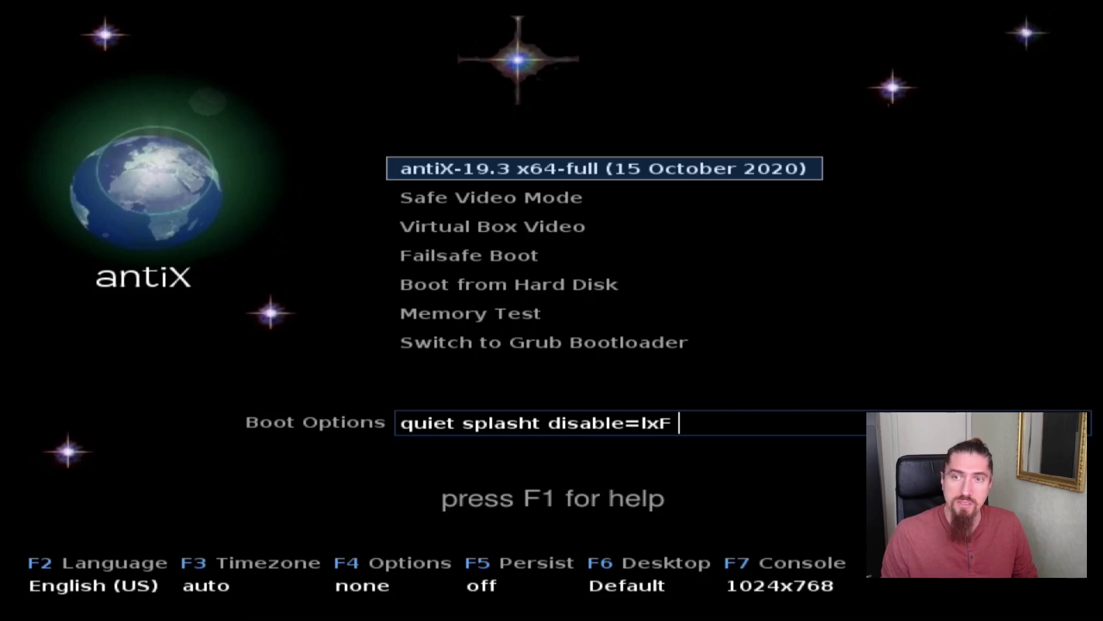
Step: Review the Safe Video Mode and Virtual Box Video entries, then boot antiX-19.3 x64-full and list video modes
{"action": "key", "text": "Down"}
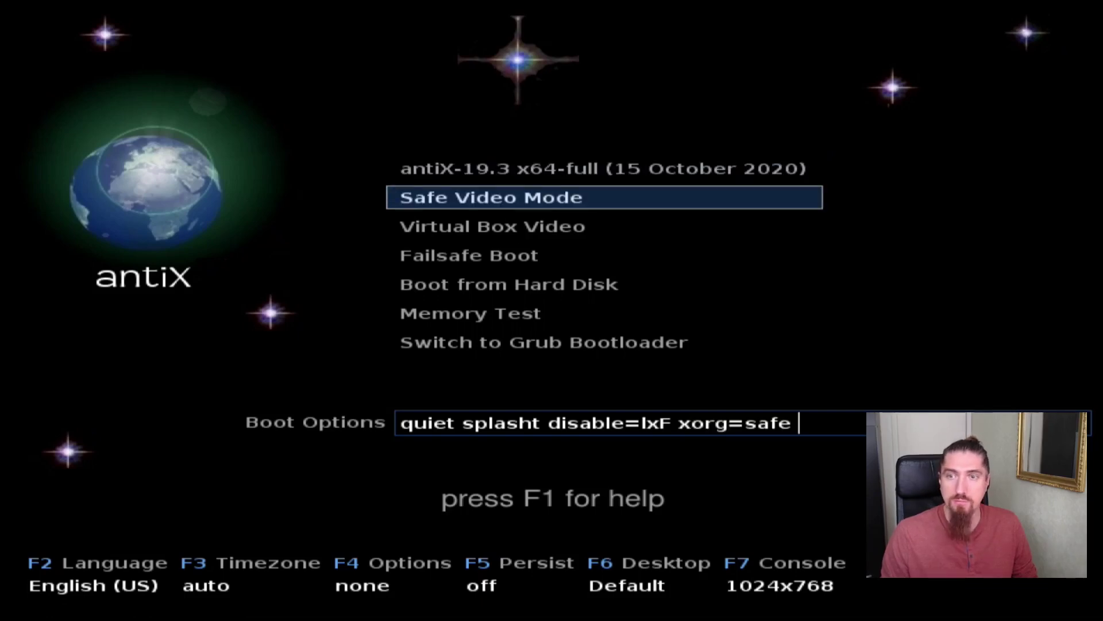
{"action": "key", "text": "Down"}
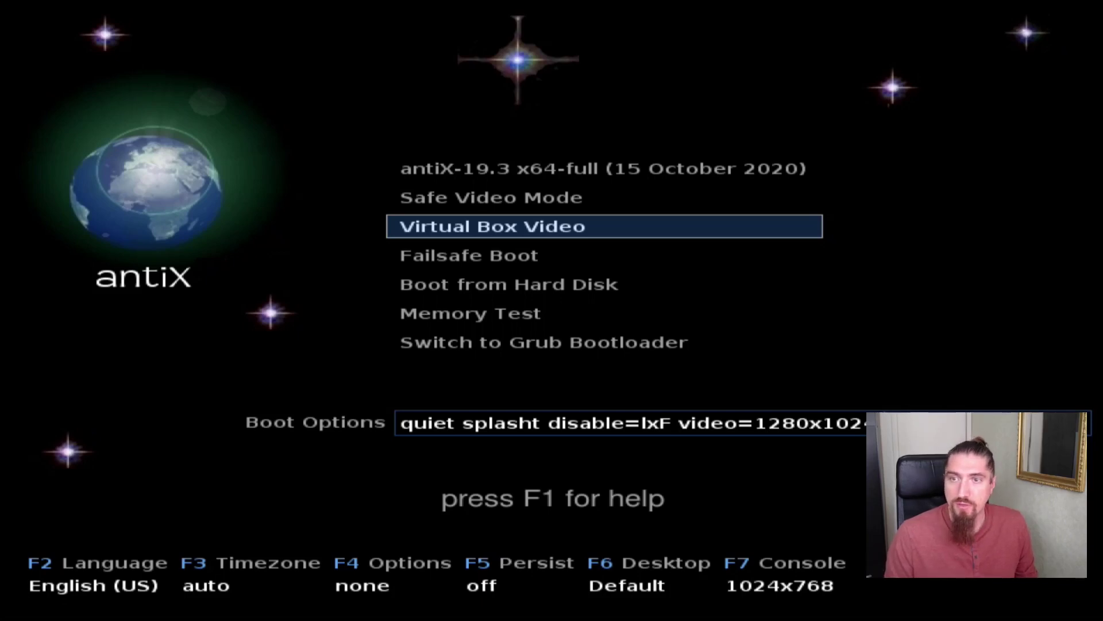
{"action": "key", "text": "Up"}
{"action": "key", "text": "Up"}
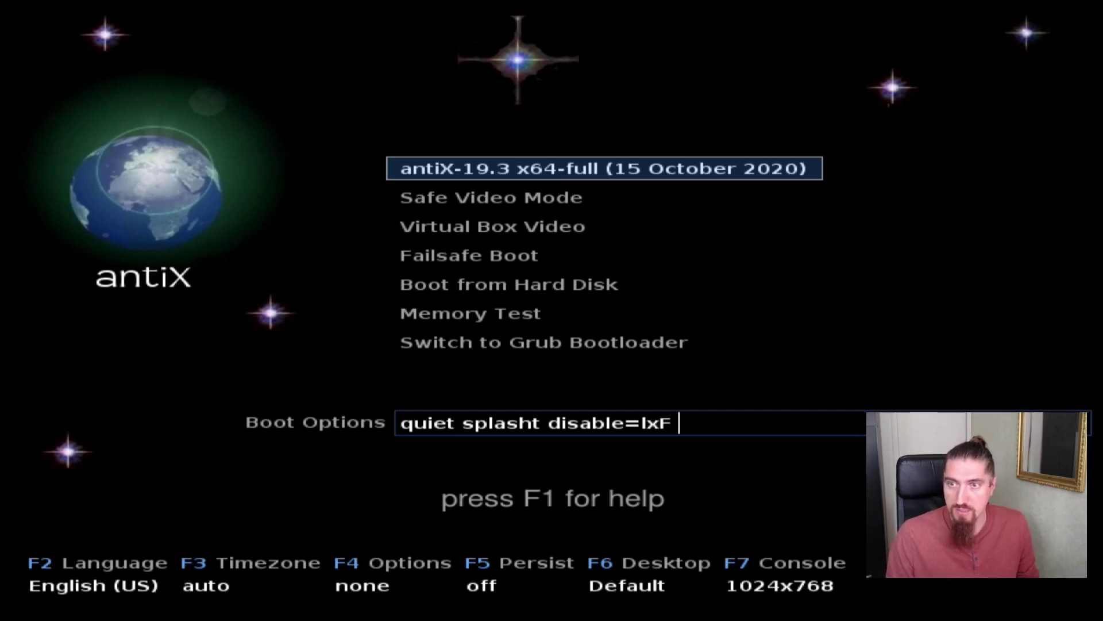
{"action": "key", "text": "Return"}
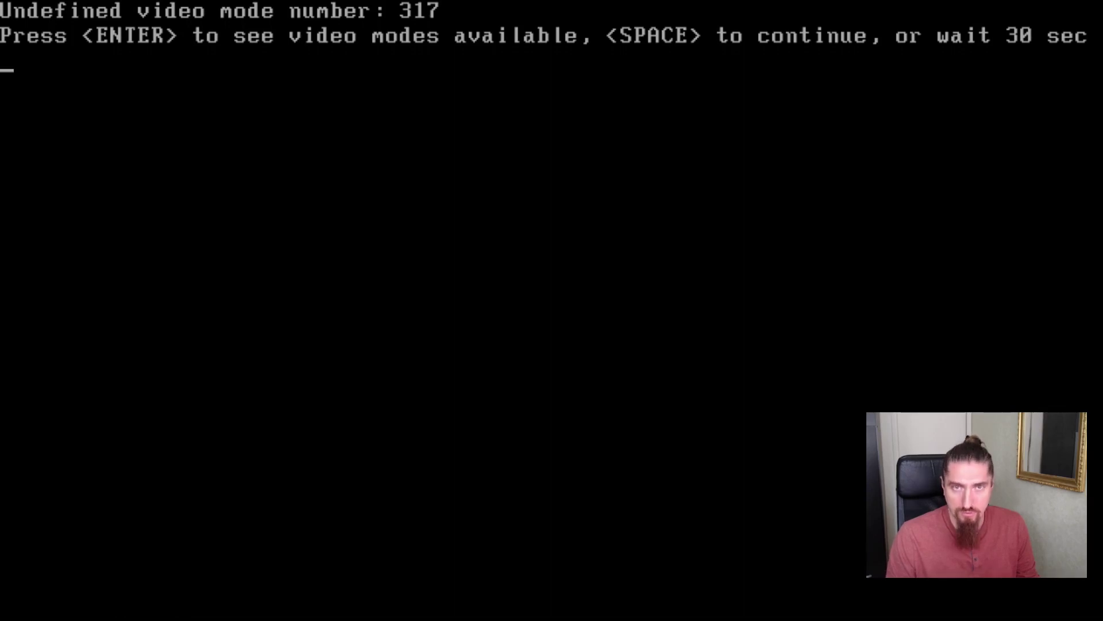
{"action": "key", "text": "Return"}
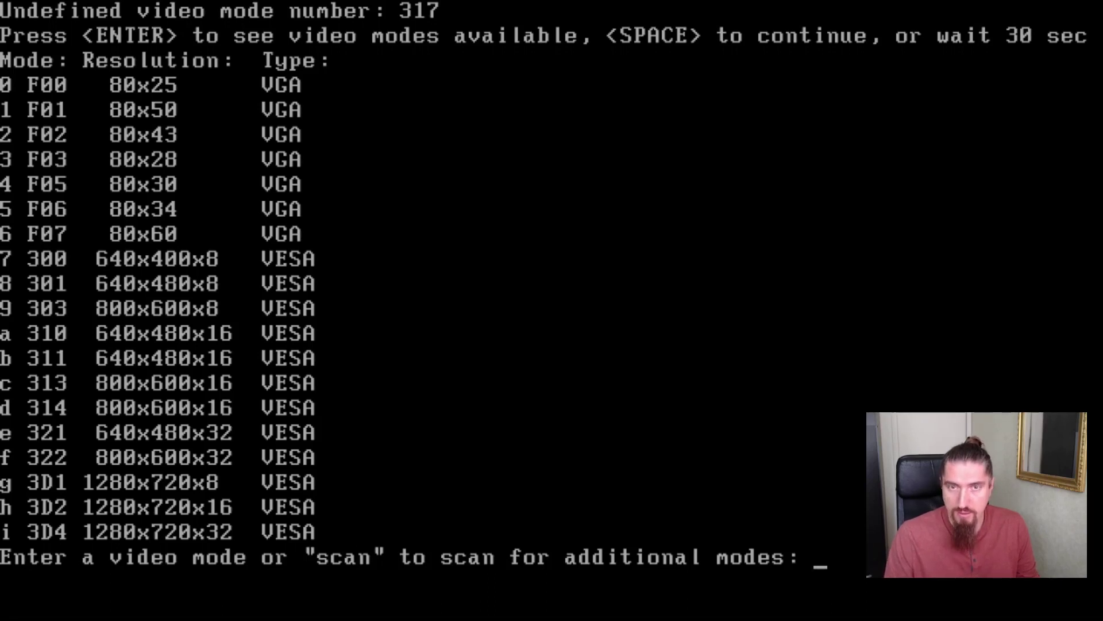
Step: Enter 'i' at the video mode prompt to select 1280x720x32
{"action": "type", "text": "i"}
{"action": "key", "text": "Return"}
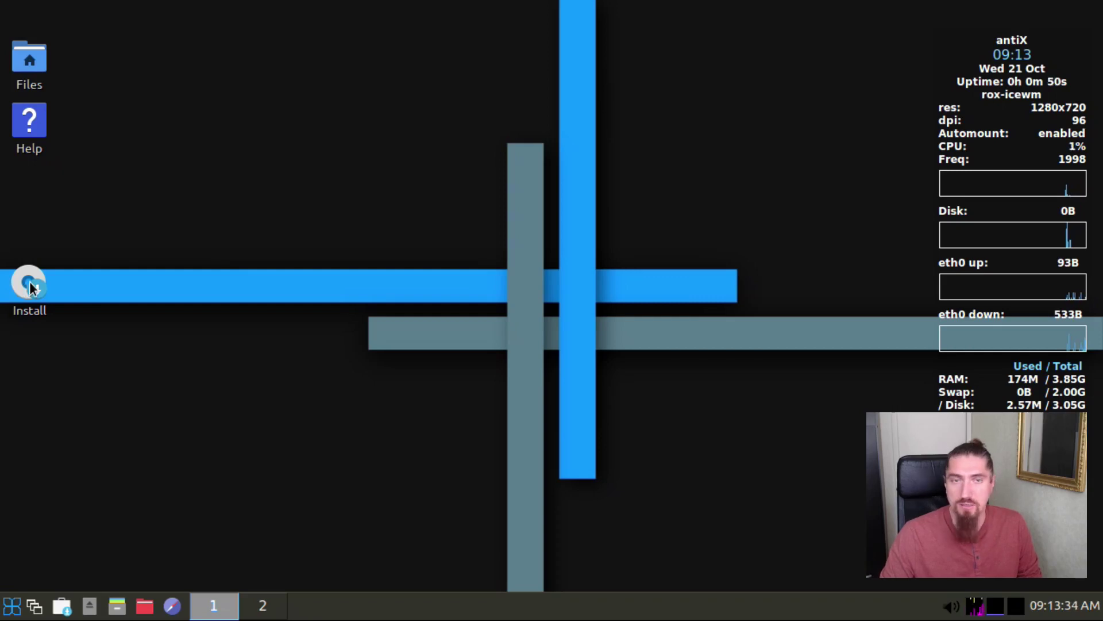
Step: Dismiss the installer error, move the Install icon under Help, and launch the installer from it
{"action": "left_click", "coordinate": [32, 286]}
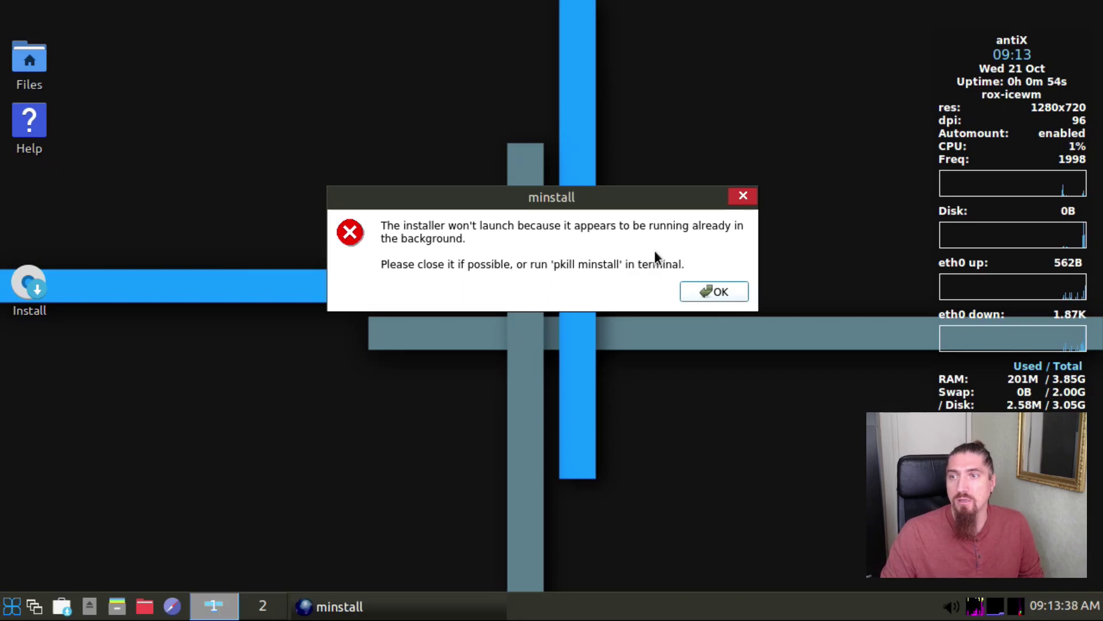
{"action": "left_click", "coordinate": [705, 291]}
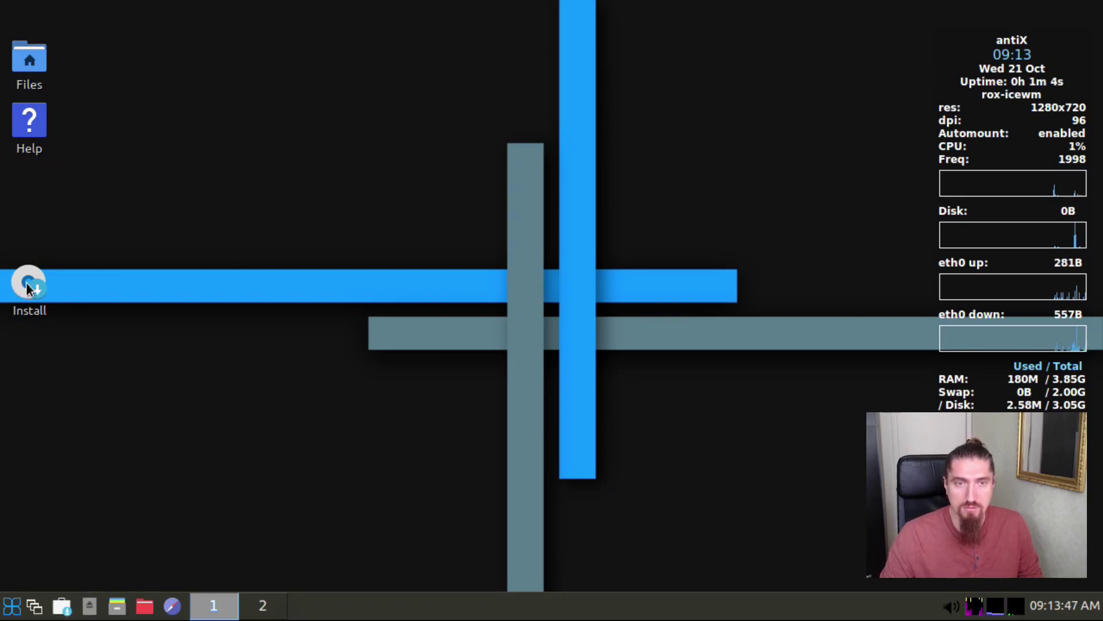
{"action": "left_click_drag", "start_coordinate": [27, 285], "coordinate": [29, 196]}
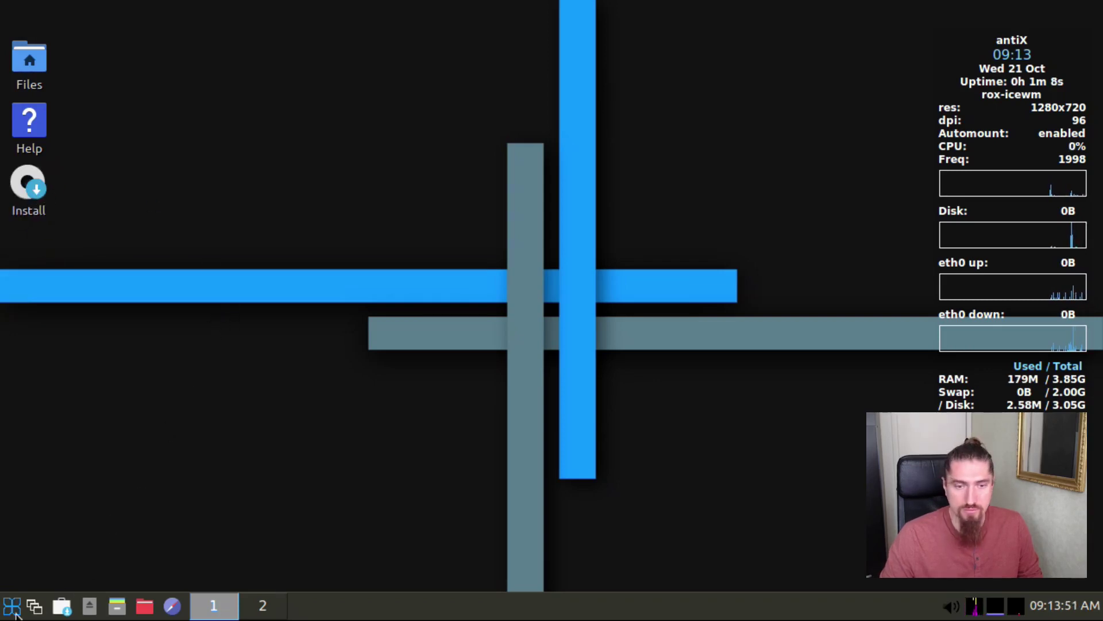
{"action": "left_click_drag", "start_coordinate": [30, 191], "coordinate": [33, 194]}
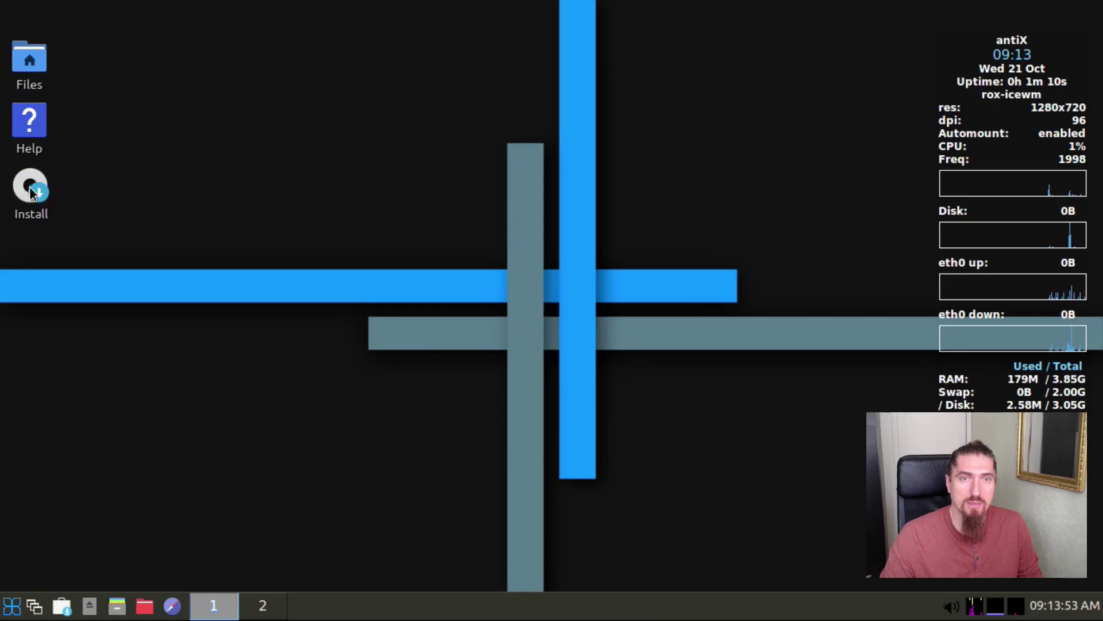
{"action": "double_click", "coordinate": [32, 192]}
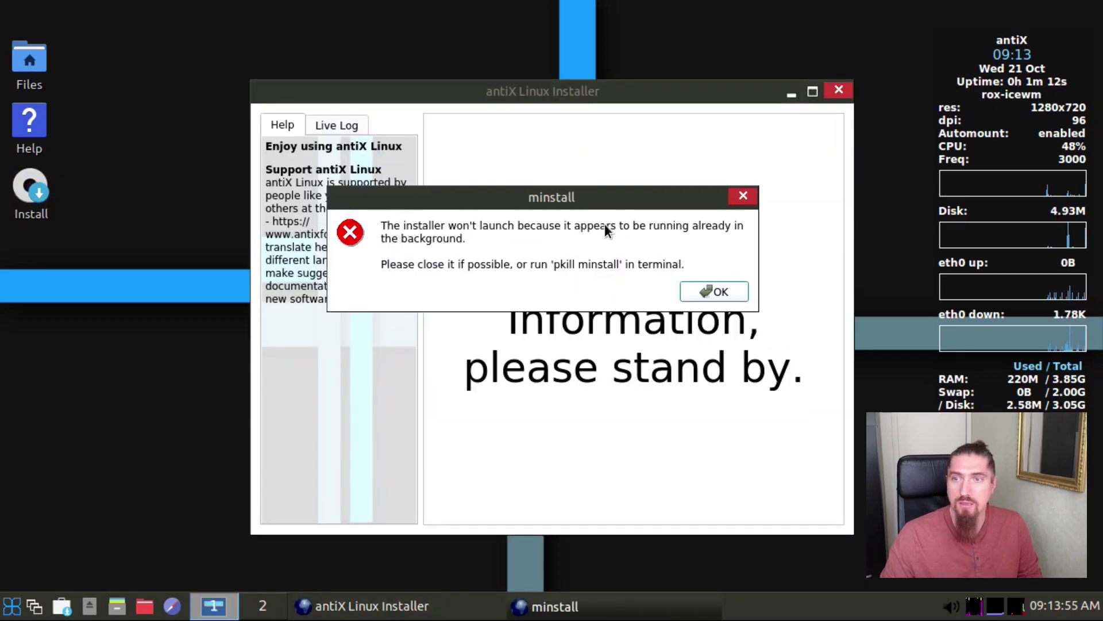
Step: Dismiss the minstall already-running warning, reposition the installer window, and open Change Keyboard Settings
{"action": "left_click", "coordinate": [707, 287]}
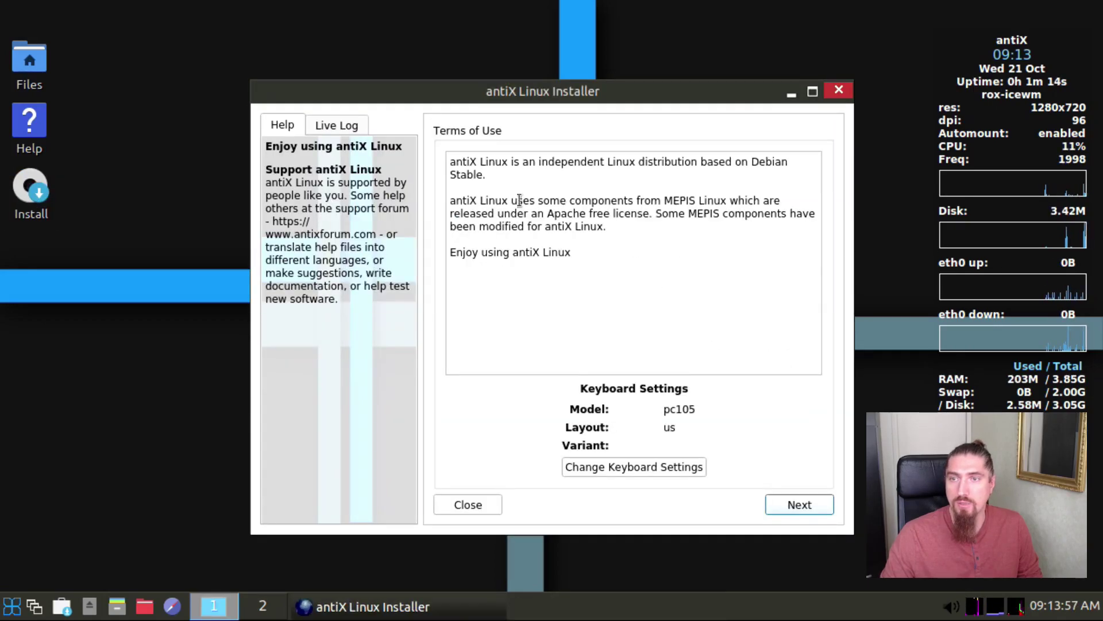
{"action": "left_click_drag", "start_coordinate": [424, 91], "coordinate": [332, 69]}
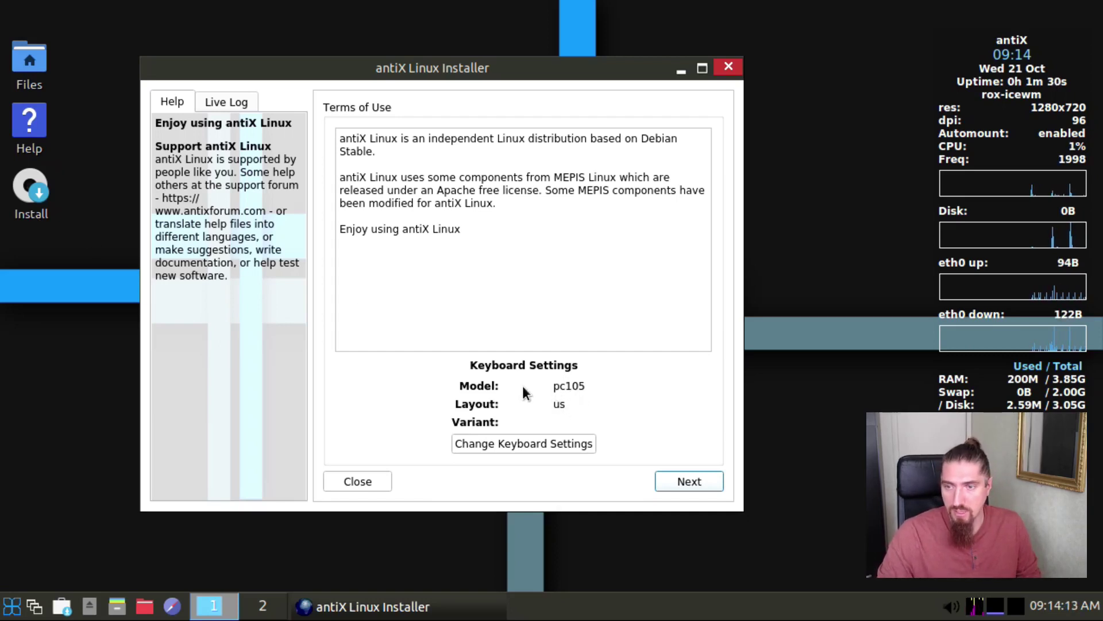
{"action": "left_click", "coordinate": [538, 444]}
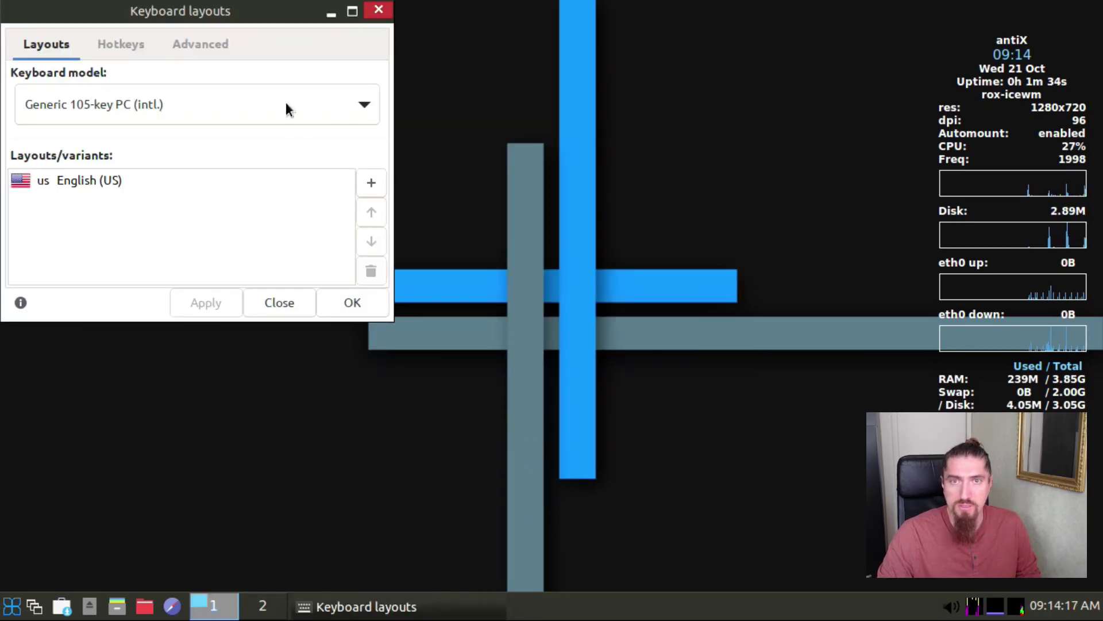
Step: Add a French keyboard layout with the French (AZERTY) variant
{"action": "left_click_drag", "start_coordinate": [257, 23], "coordinate": [363, 148]}
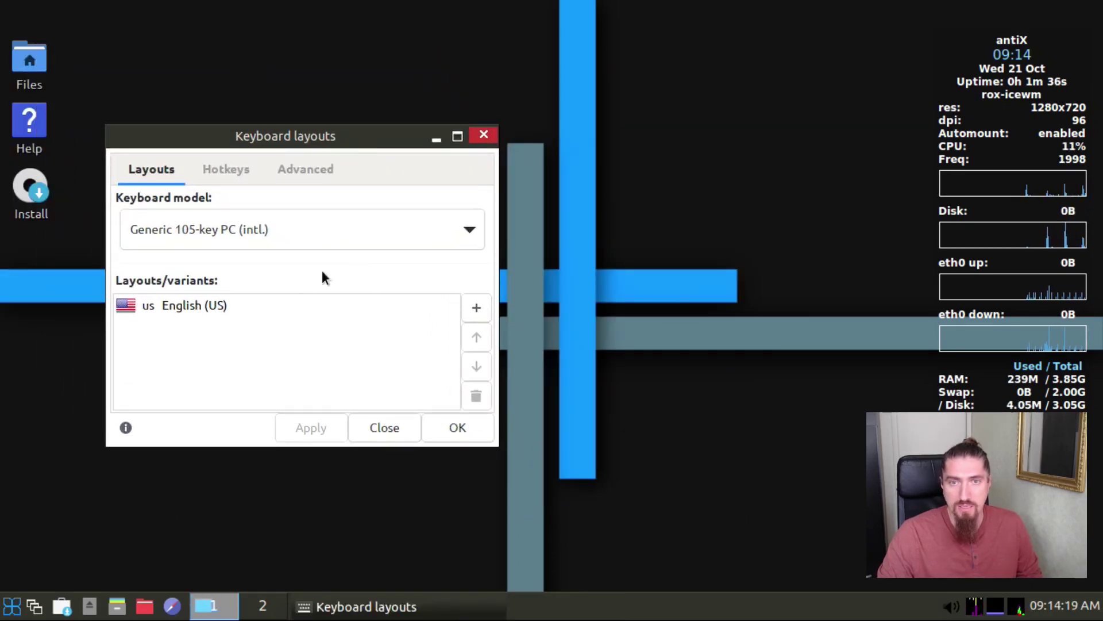
{"action": "left_click", "coordinate": [258, 310]}
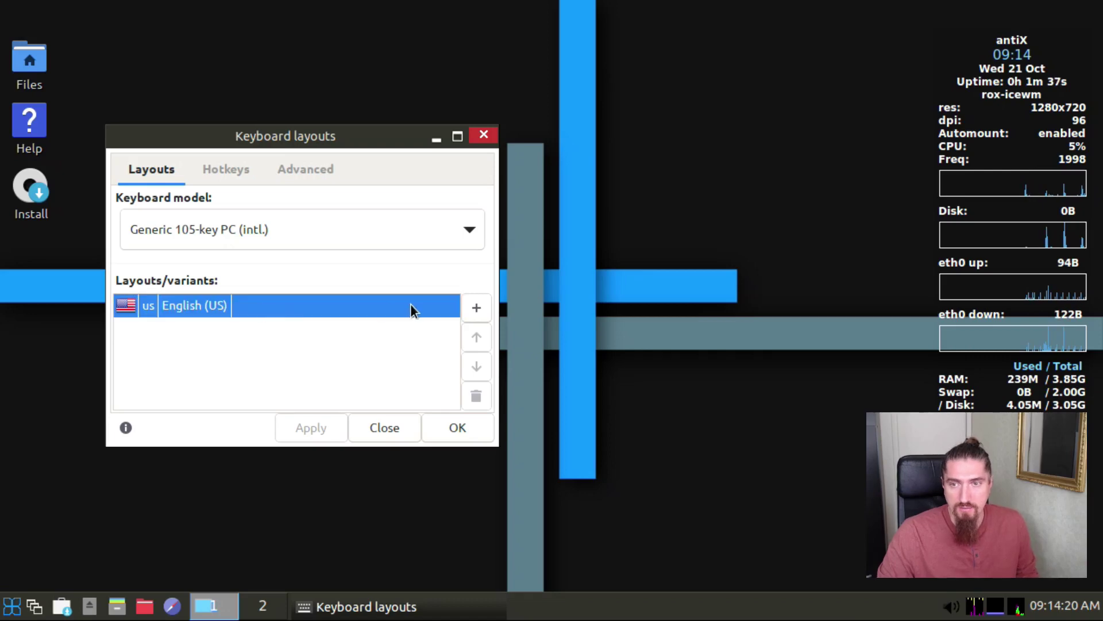
{"action": "left_click", "coordinate": [477, 308]}
{"action": "left_click", "coordinate": [238, 294]}
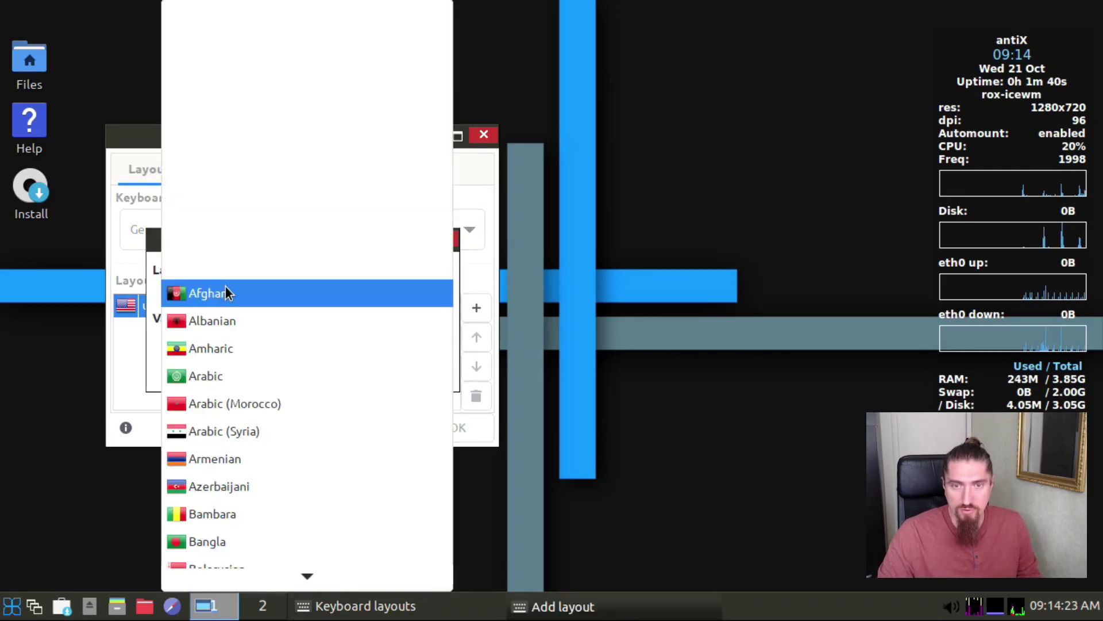
{"action": "scroll", "coordinate": [270, 377], "scroll_direction": "down", "scroll_amount": 1}
{"action": "scroll", "coordinate": [270, 377], "scroll_direction": "down", "scroll_amount": 7}
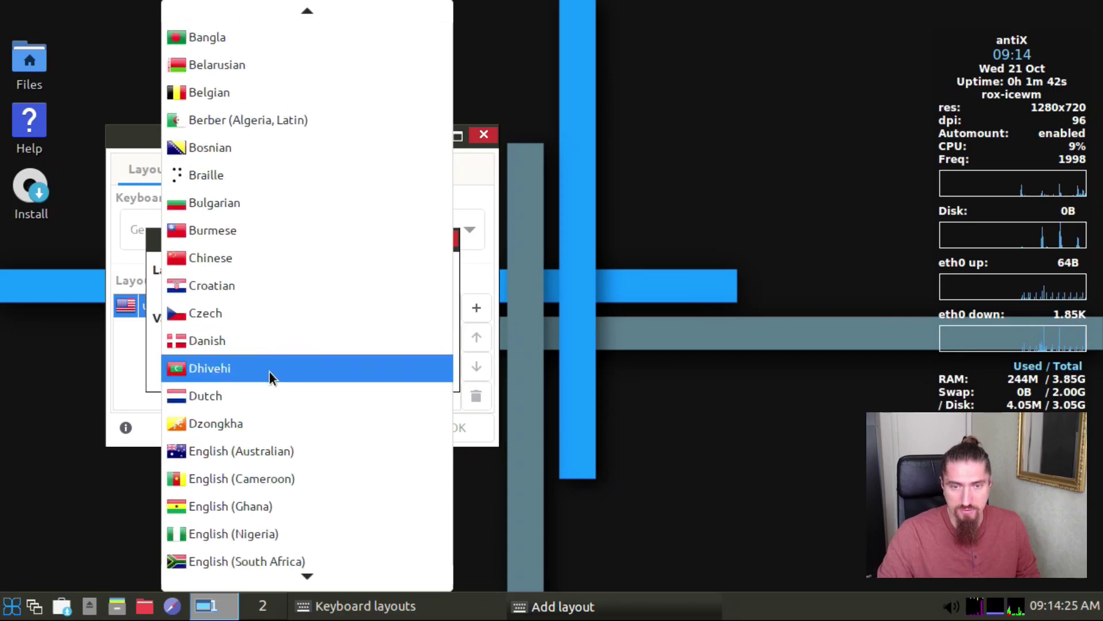
{"action": "scroll", "coordinate": [269, 377], "scroll_direction": "down", "scroll_amount": 3}
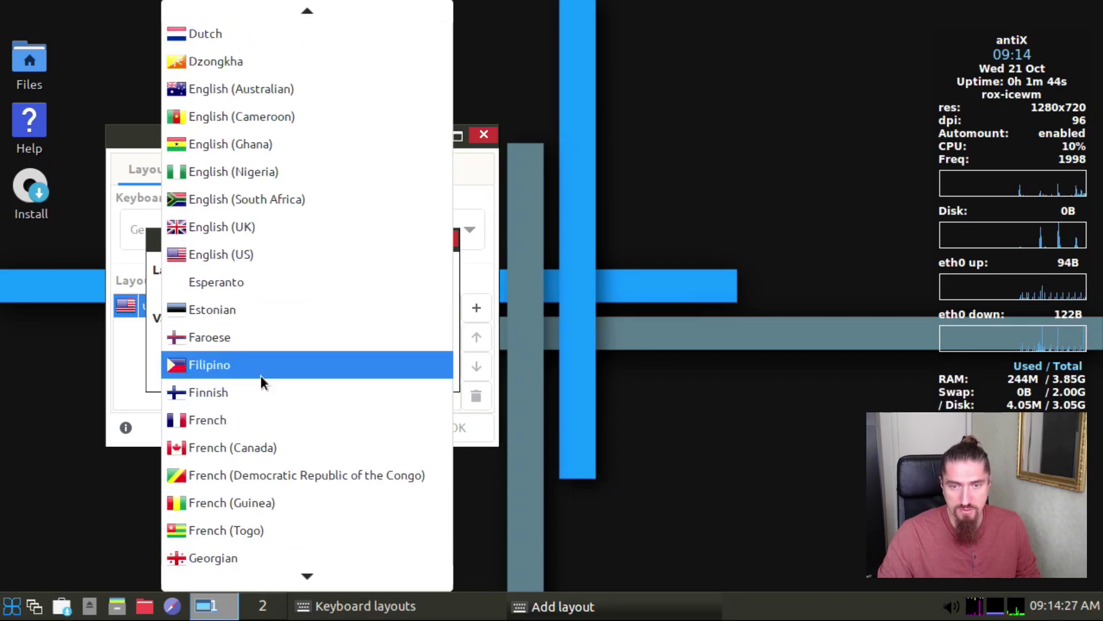
{"action": "left_click", "coordinate": [244, 420]}
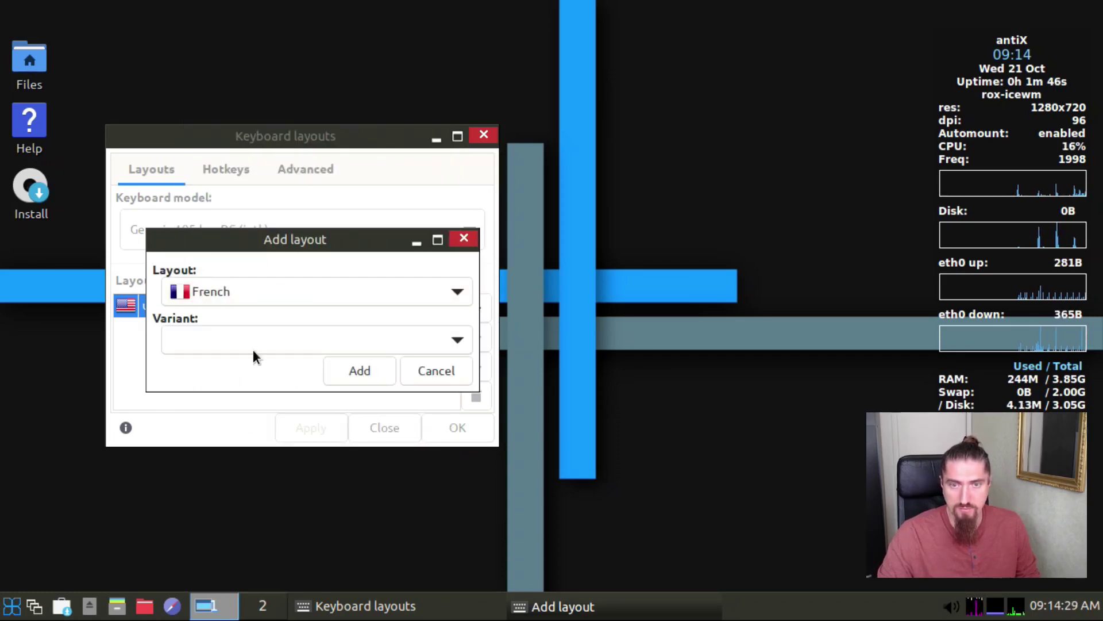
{"action": "left_click", "coordinate": [253, 340]}
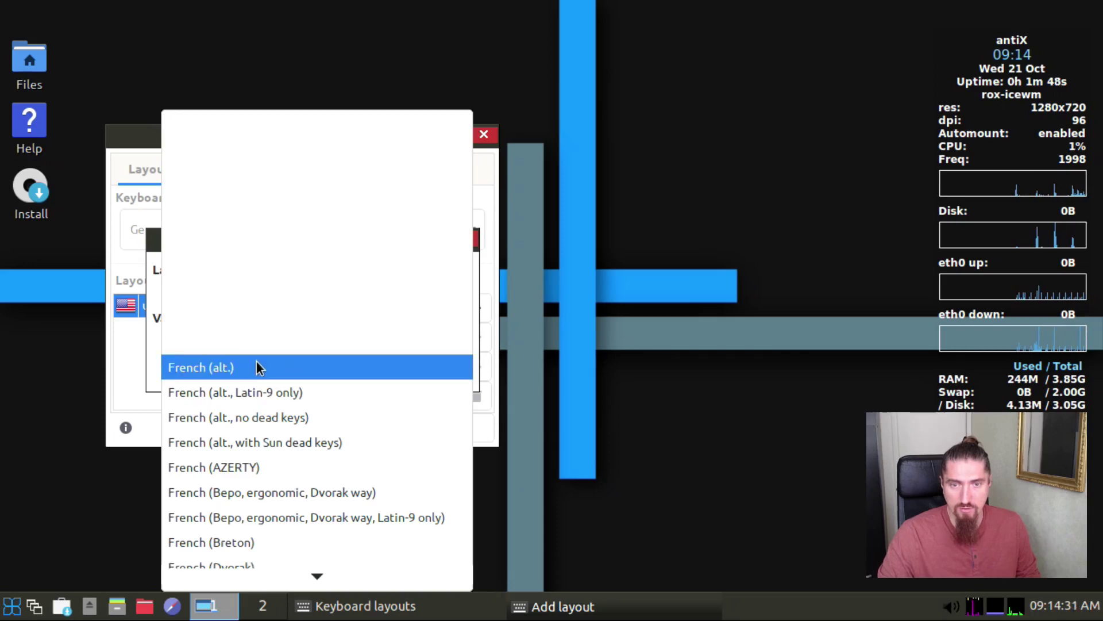
{"action": "left_click", "coordinate": [263, 467]}
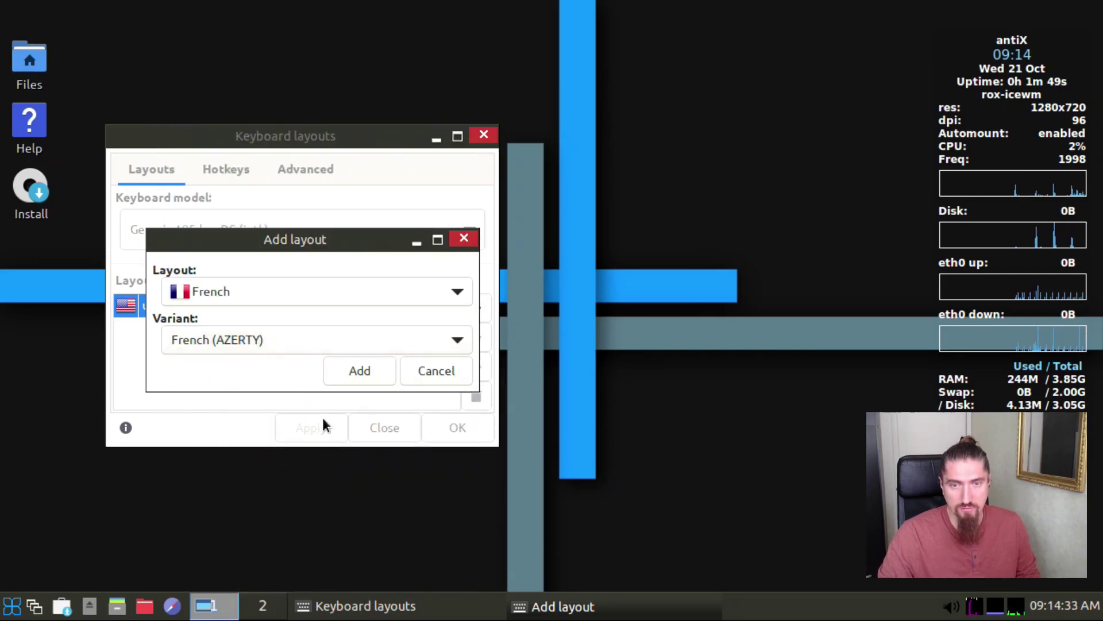
{"action": "left_click", "coordinate": [360, 374]}
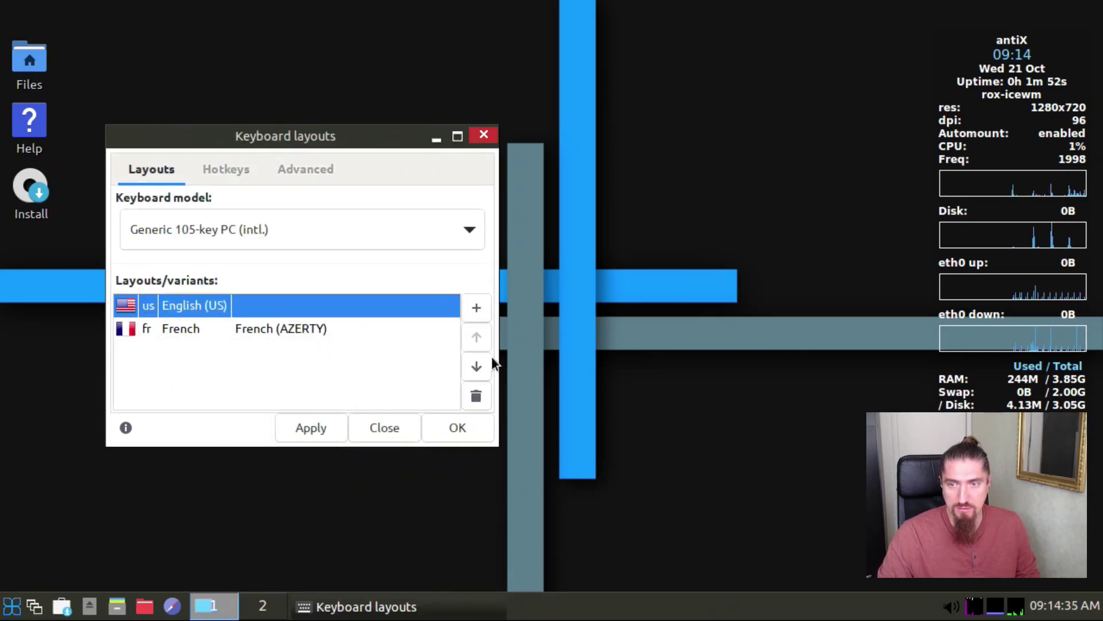
Step: Move French above English (US) and save the keyboard settings
{"action": "left_click", "coordinate": [354, 330]}
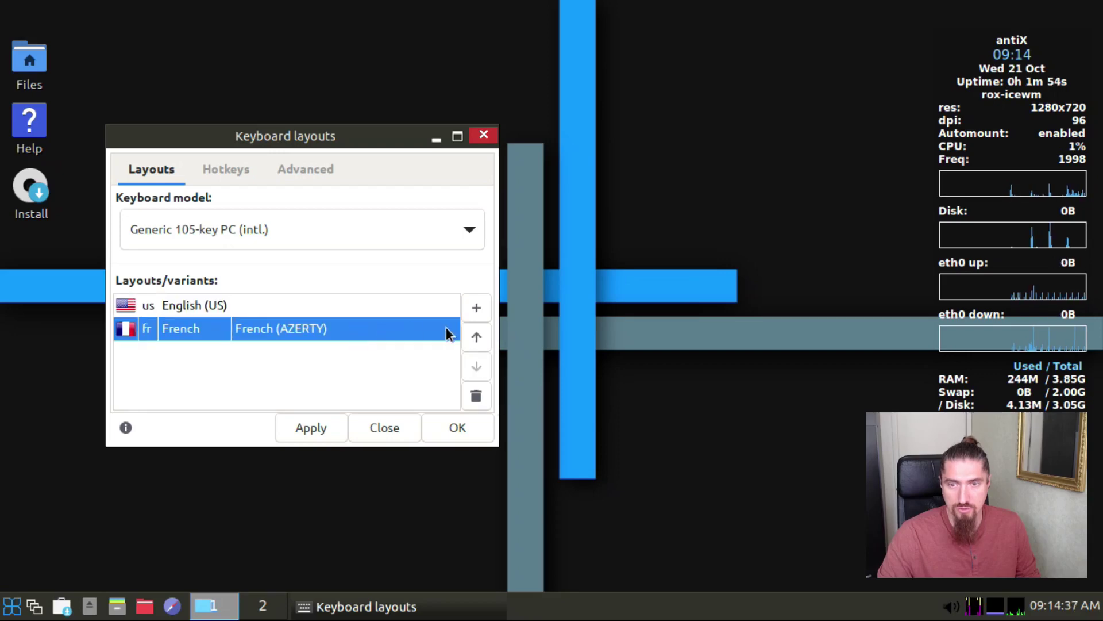
{"action": "left_click", "coordinate": [477, 337]}
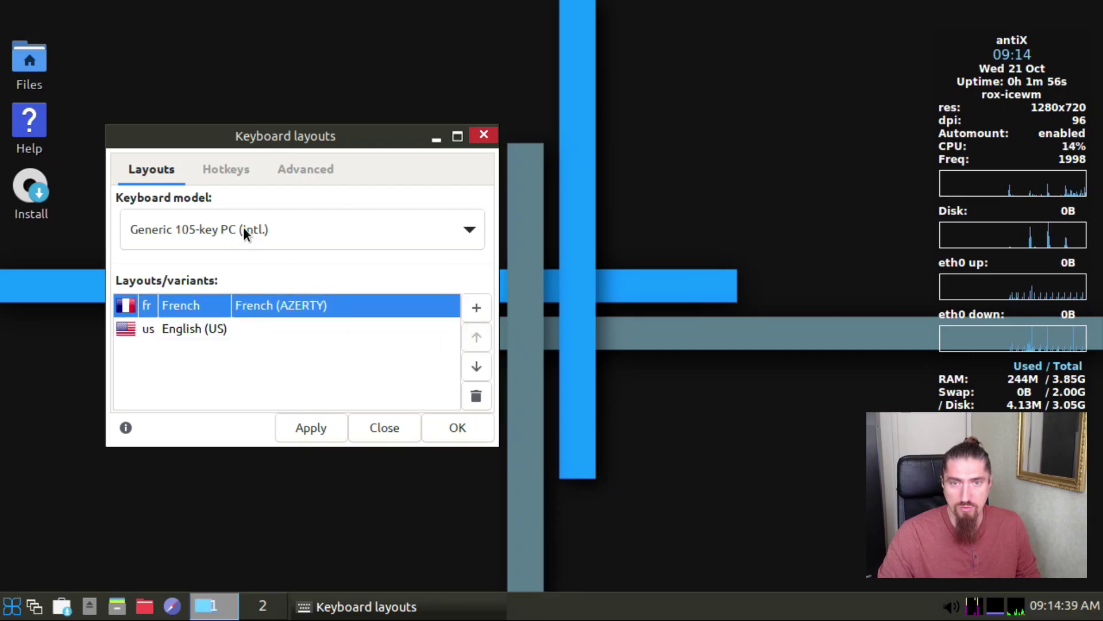
{"action": "left_click", "coordinate": [458, 426]}
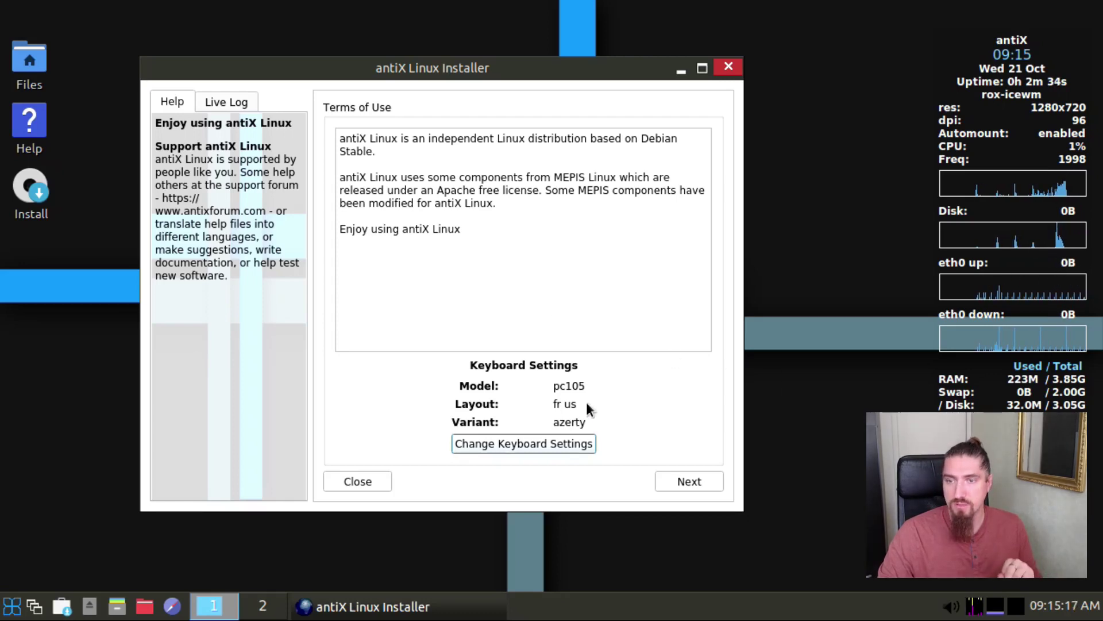
Step: Accept the terms page and choose 'Auto-install using entire disk' on sda
{"action": "left_click", "coordinate": [701, 485]}
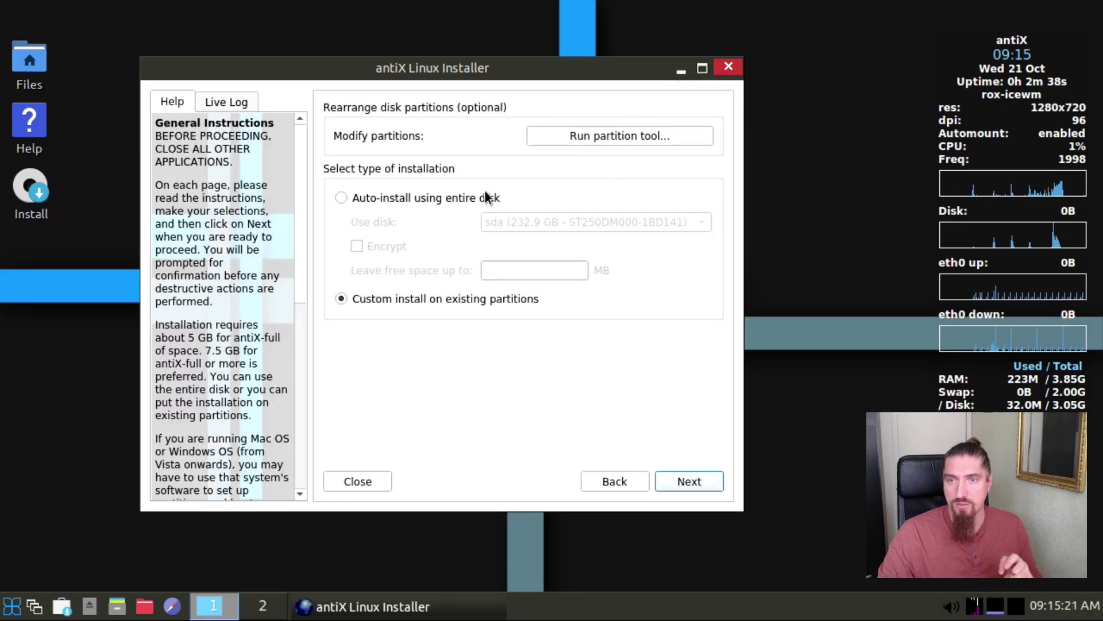
{"action": "left_click", "coordinate": [448, 195]}
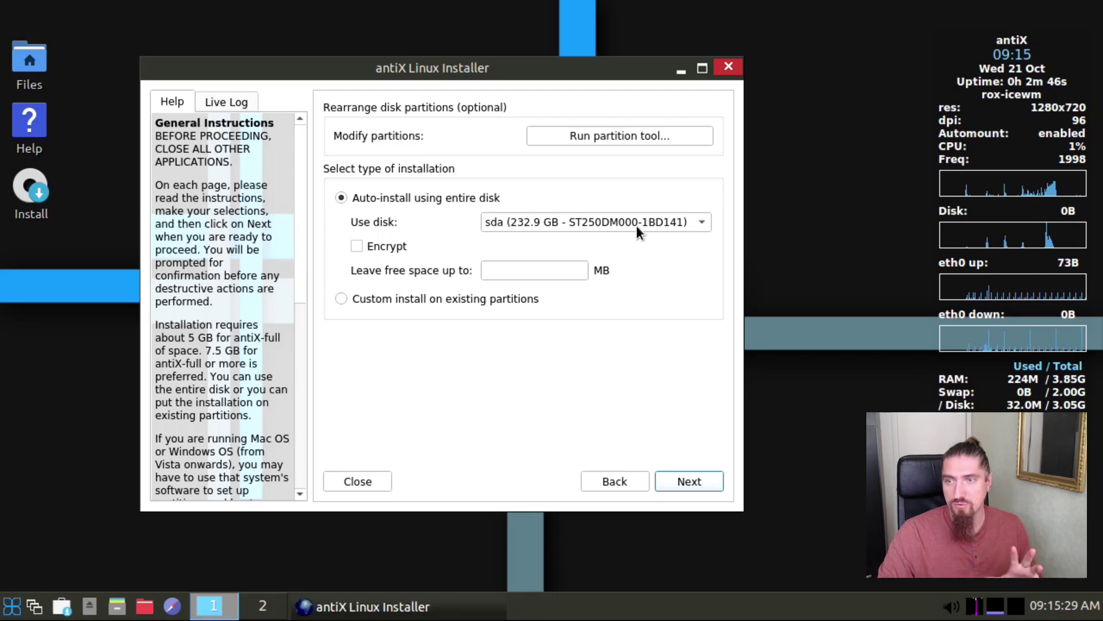
{"action": "left_click", "coordinate": [675, 481]}
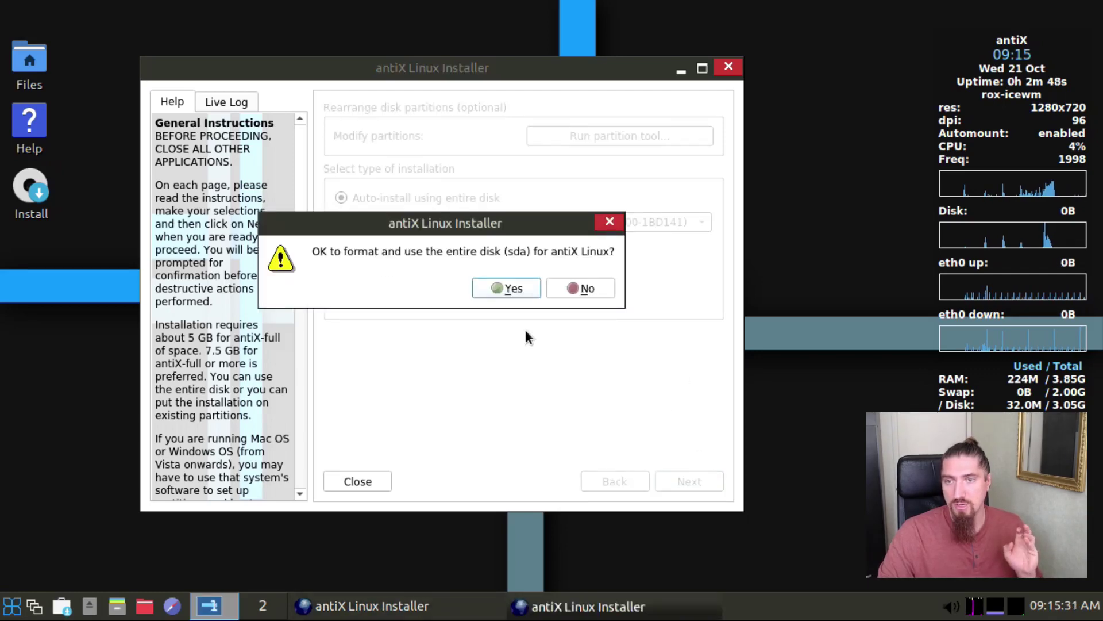
Step: Approve formatting disk sda, then set the computer name to HPDC5800 and continue
{"action": "left_click", "coordinate": [504, 289]}
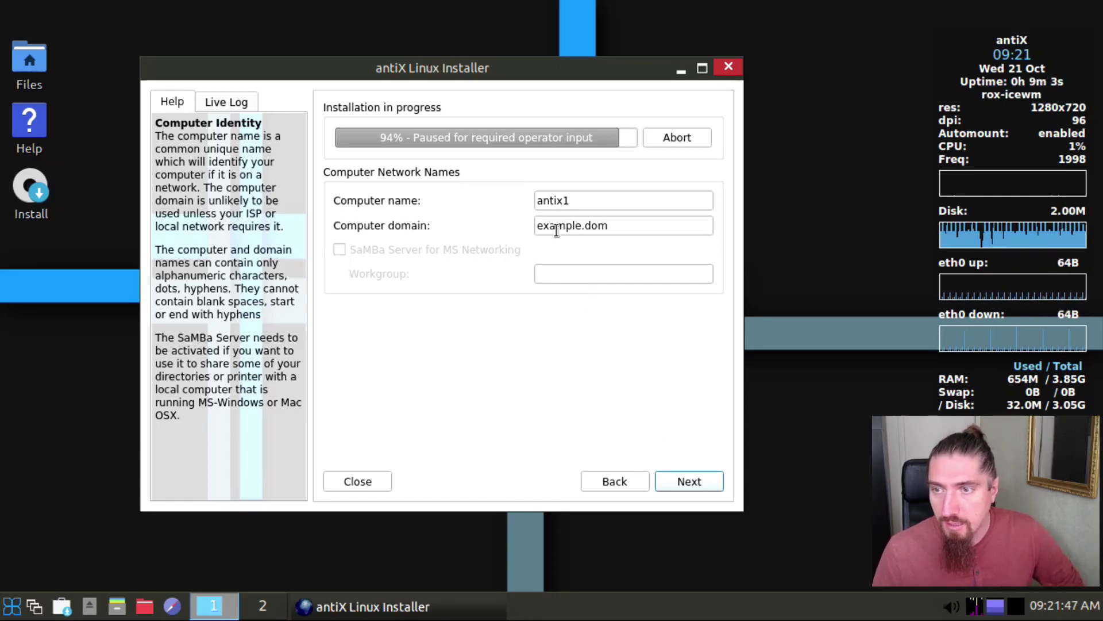
{"action": "left_click", "coordinate": [566, 202]}
{"action": "type", "text": "1"}
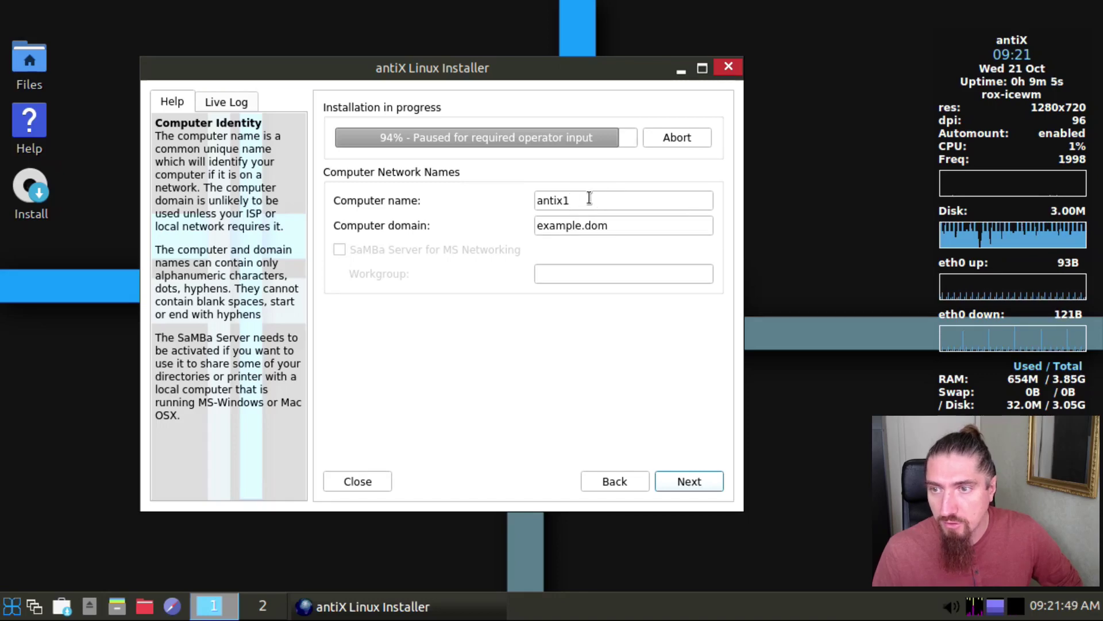
{"action": "left_click_drag", "start_coordinate": [589, 198], "coordinate": [529, 194]}
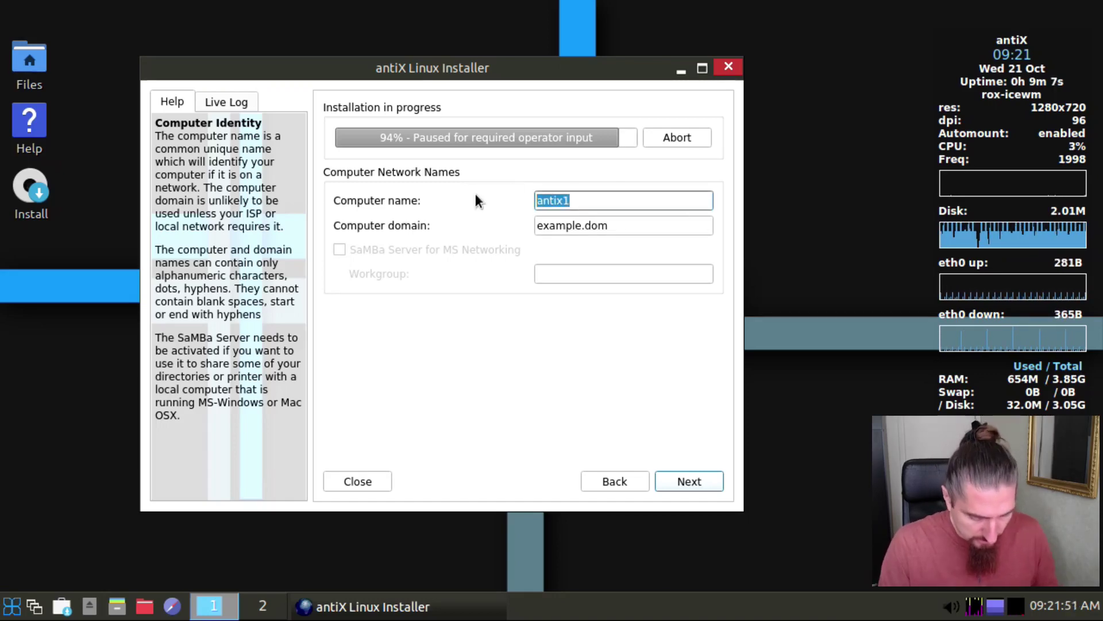
{"action": "type", "text": "HPDC"}
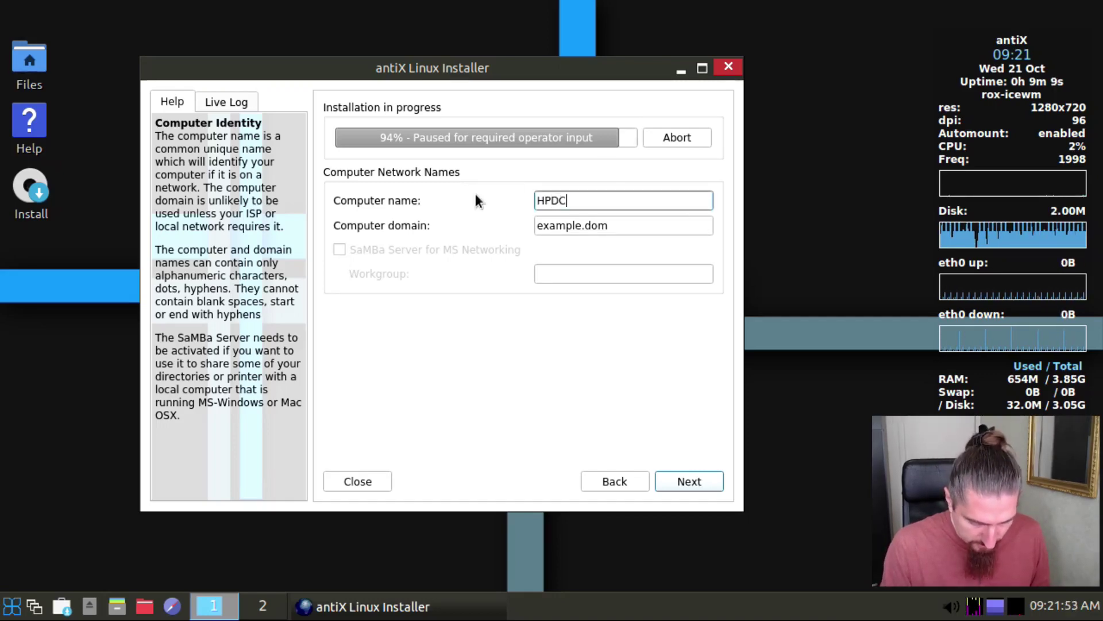
{"action": "type", "text": "5800"}
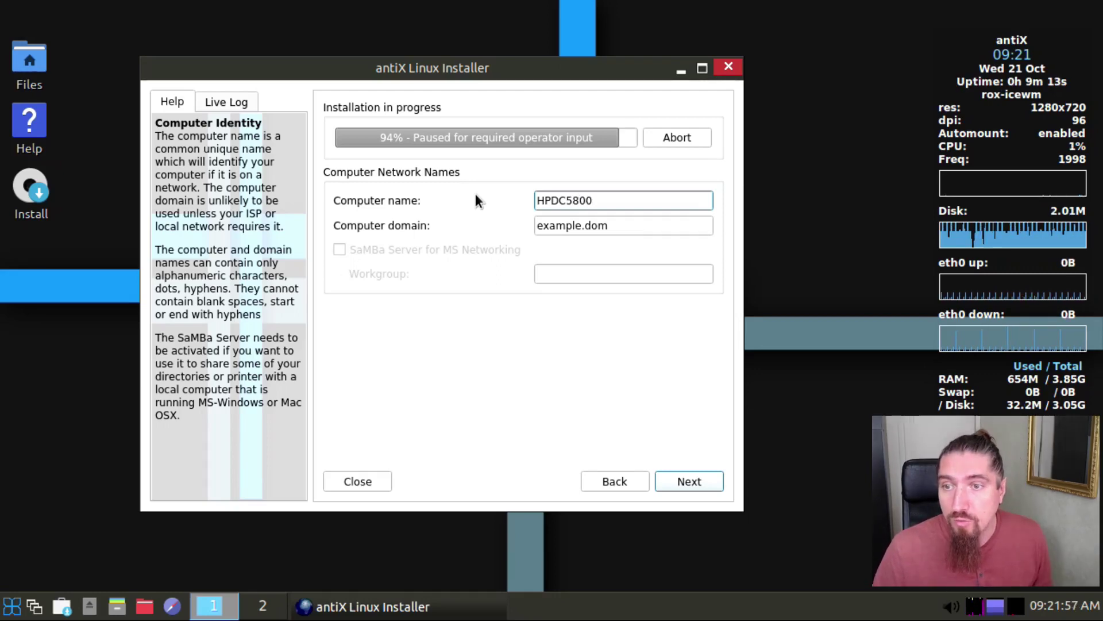
{"action": "left_click", "coordinate": [689, 481]}
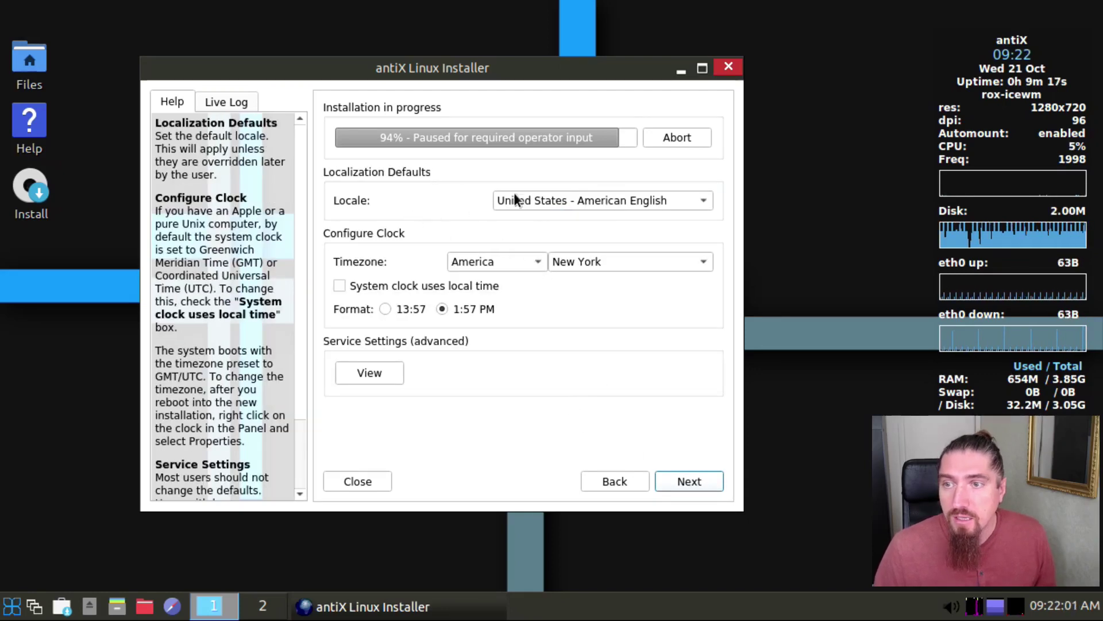
Step: Choose 'France - français' as the installer locale
{"action": "left_click", "coordinate": [553, 198]}
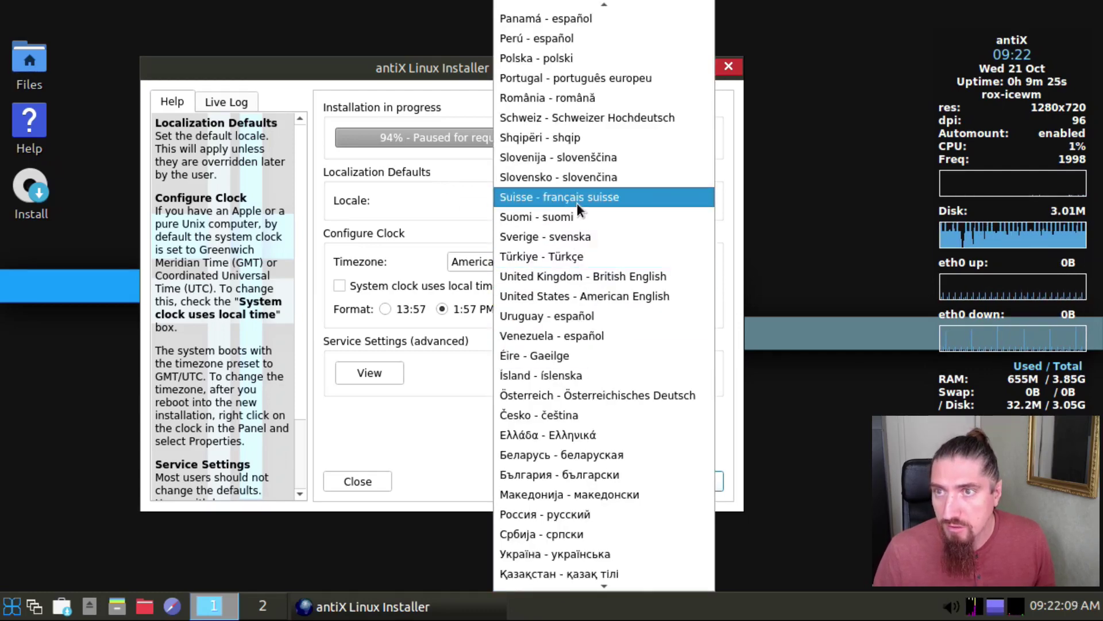
{"action": "scroll", "coordinate": [578, 205], "scroll_direction": "up", "scroll_amount": 9}
{"action": "scroll", "coordinate": [580, 213], "scroll_direction": "up", "scroll_amount": 1}
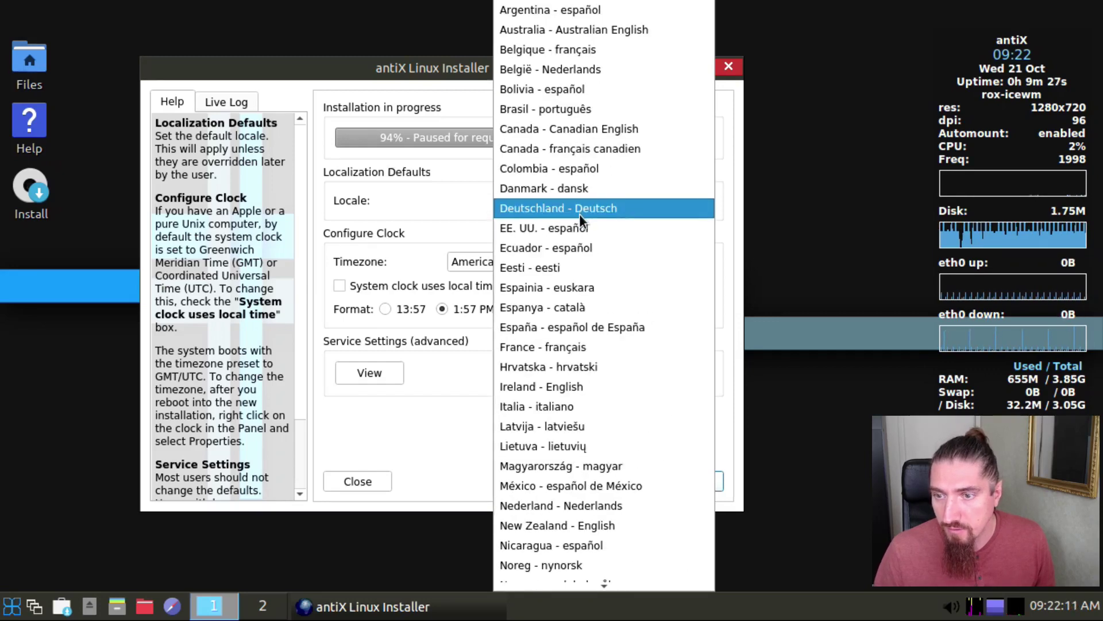
{"action": "left_click", "coordinate": [596, 347]}
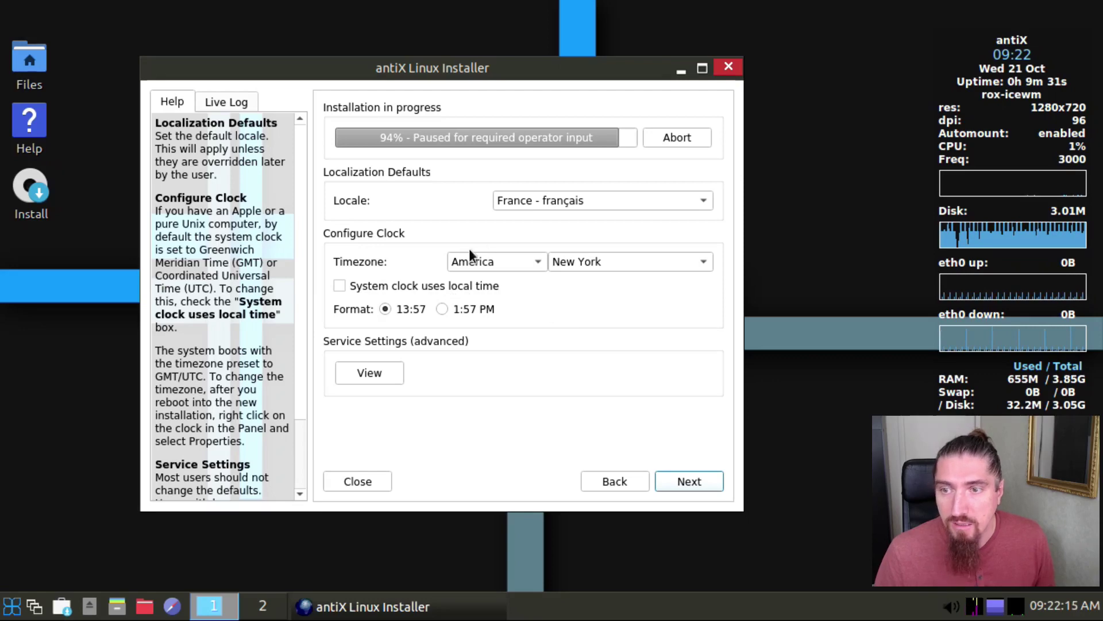
Step: Set the timezone to Europe / Paris and continue to the user account page
{"action": "left_click", "coordinate": [494, 257]}
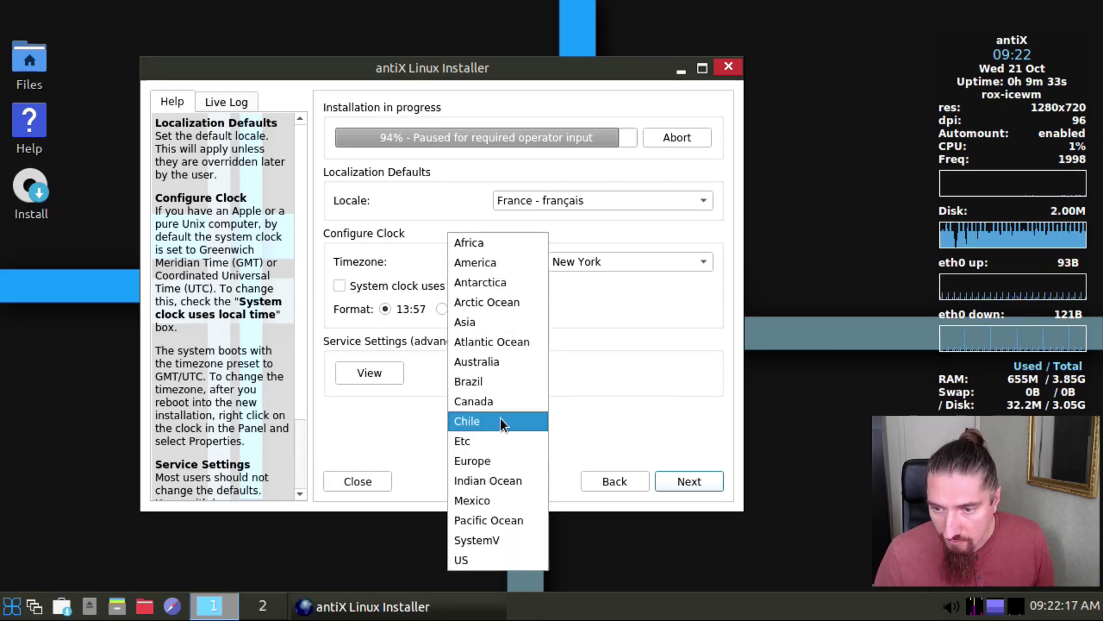
{"action": "left_click", "coordinate": [505, 458]}
{"action": "left_click", "coordinate": [643, 259]}
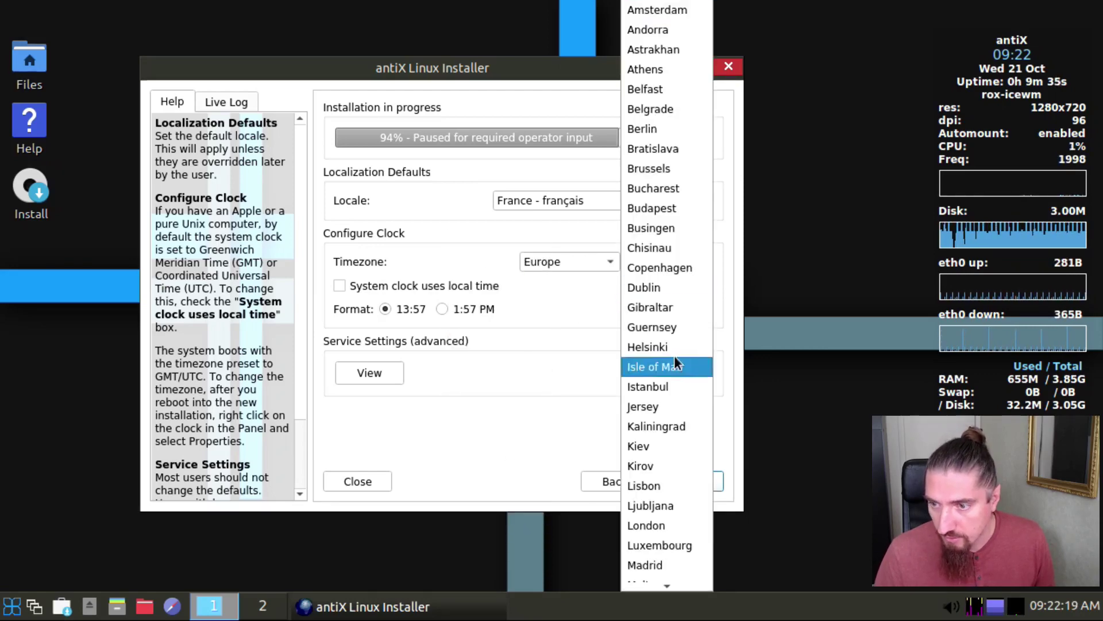
{"action": "scroll", "coordinate": [672, 524], "scroll_direction": "down", "scroll_amount": 4}
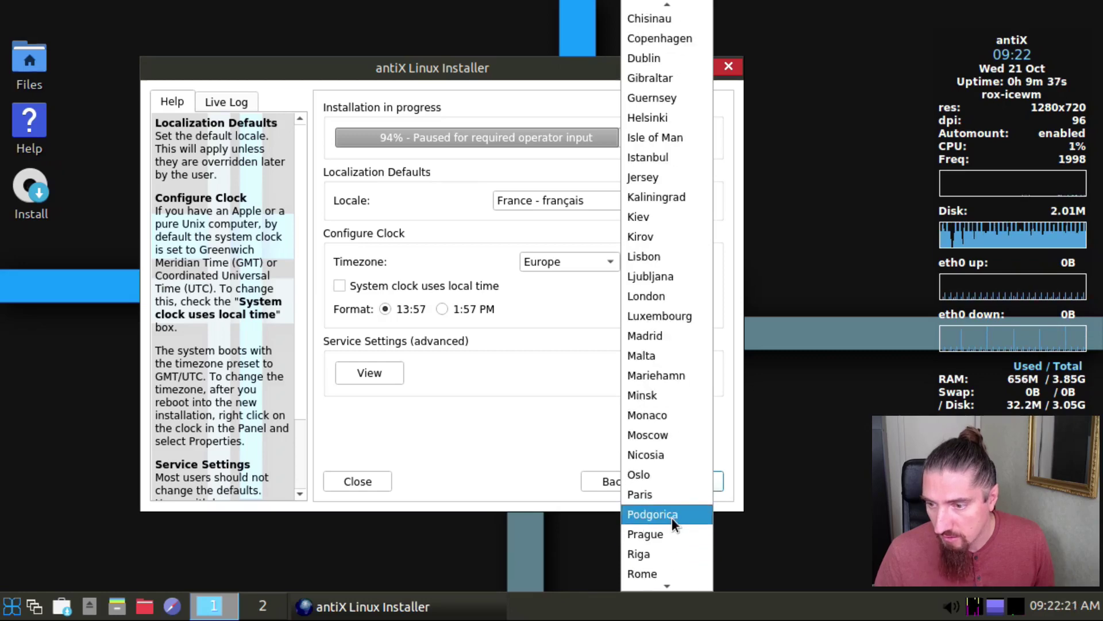
{"action": "scroll", "coordinate": [672, 518], "scroll_direction": "down", "scroll_amount": 2}
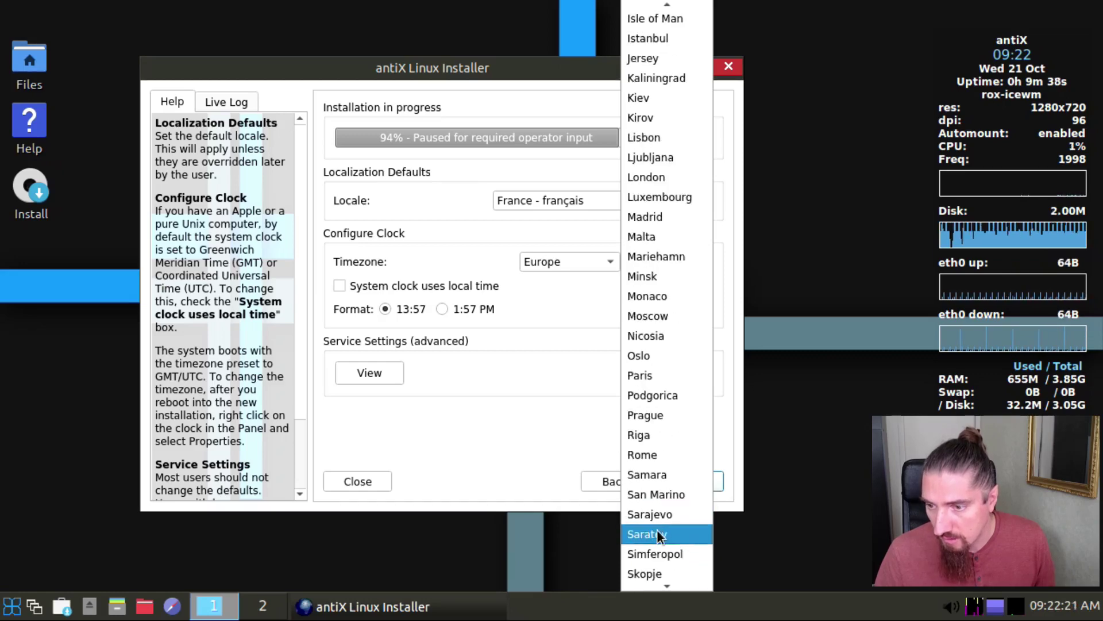
{"action": "left_click", "coordinate": [675, 377]}
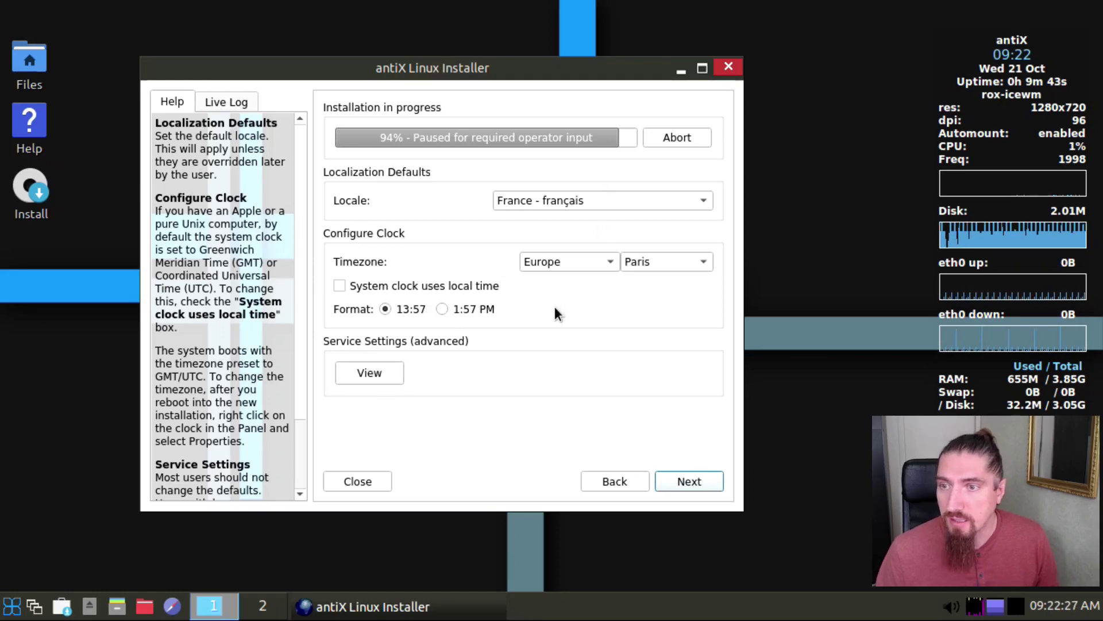
{"action": "left_click", "coordinate": [693, 482]}
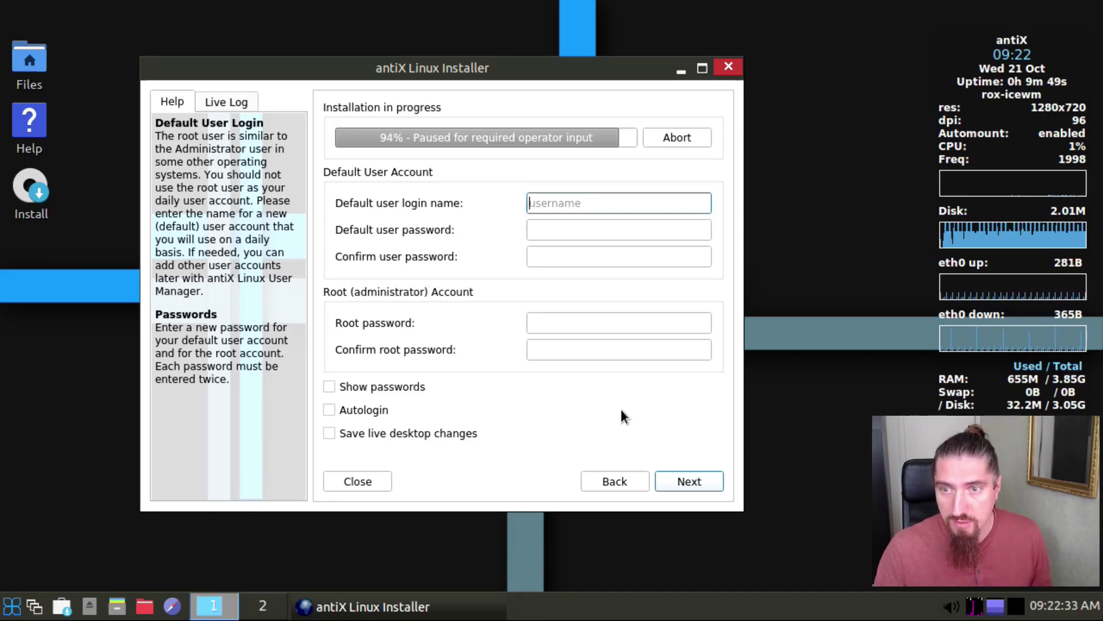
Step: Enter the default user's login name, then type and confirm the user password
{"action": "type", "text": "j"}
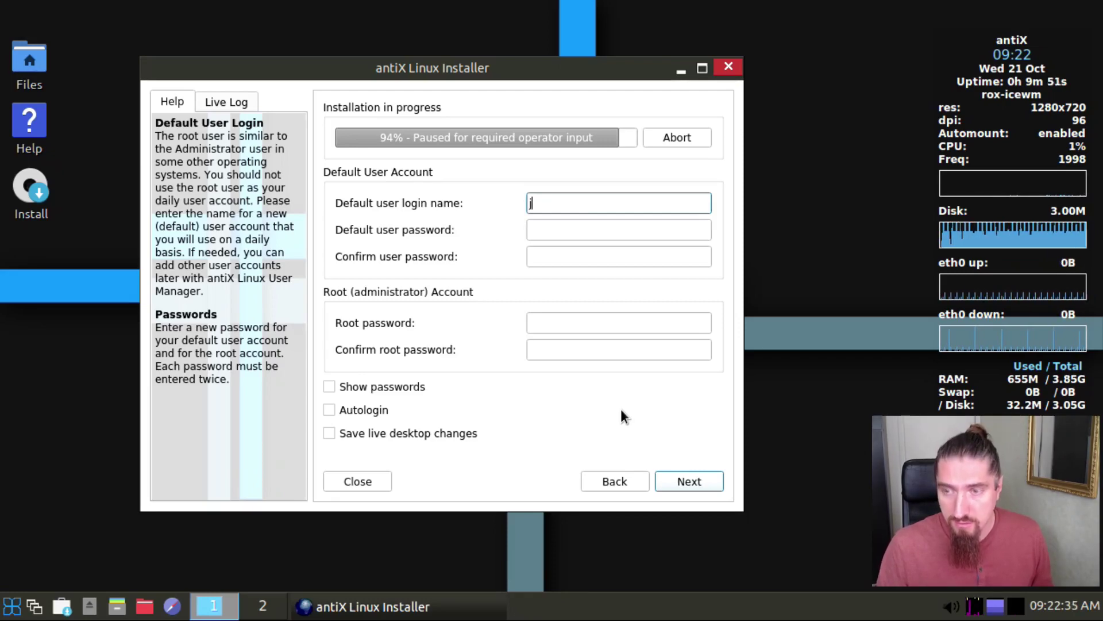
{"action": "type", "text": "oh"}
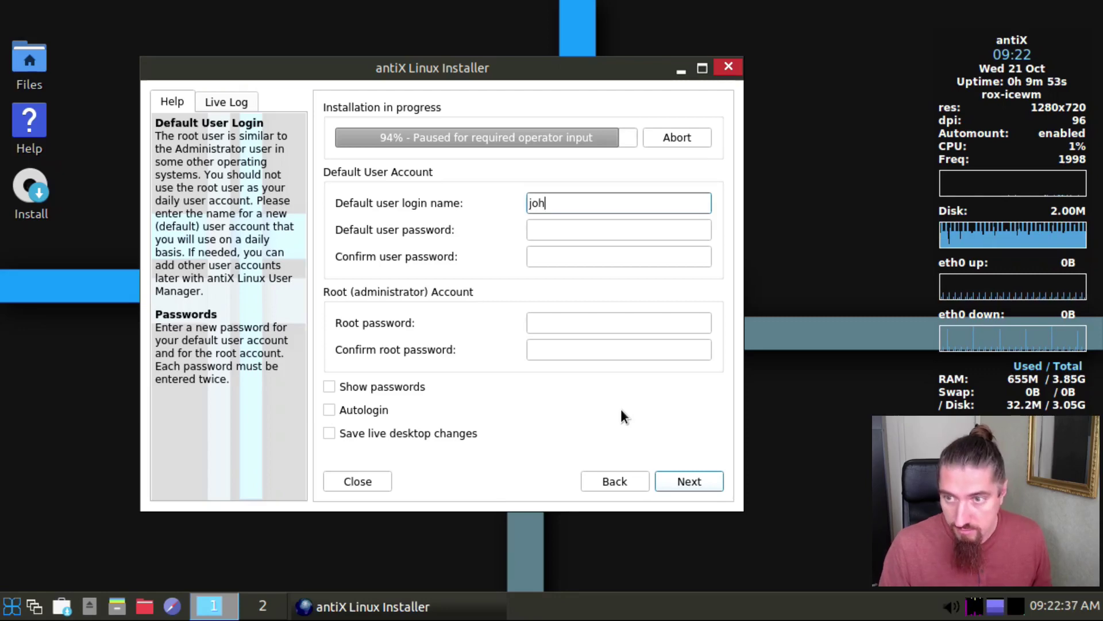
{"action": "type", "text": "bb"}
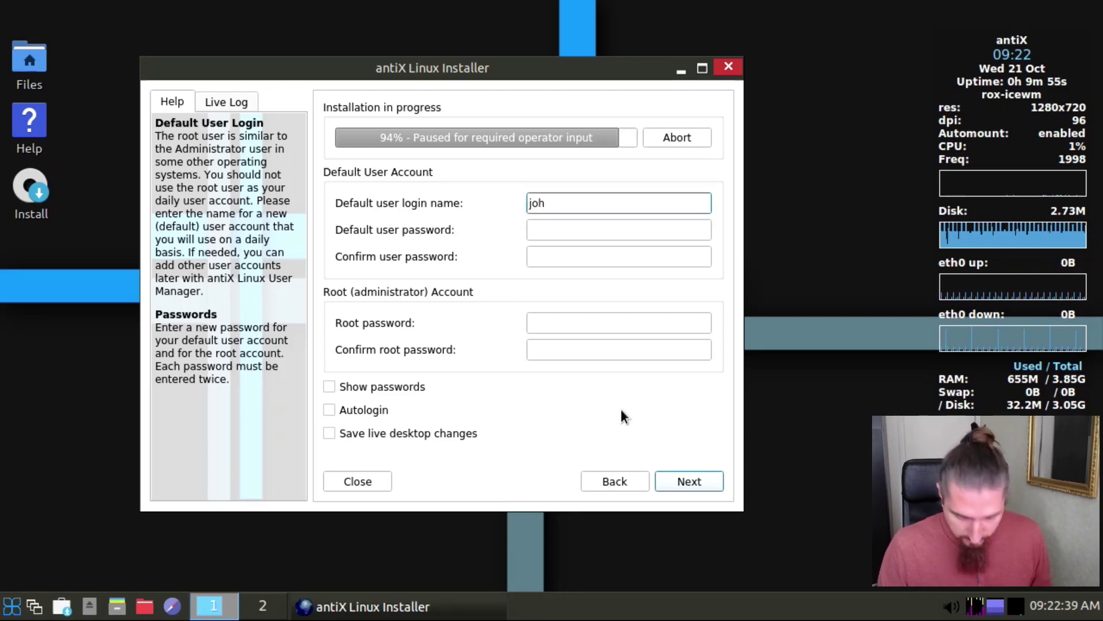
{"action": "type", "text": "nny"}
{"action": "key", "text": "Tab"}
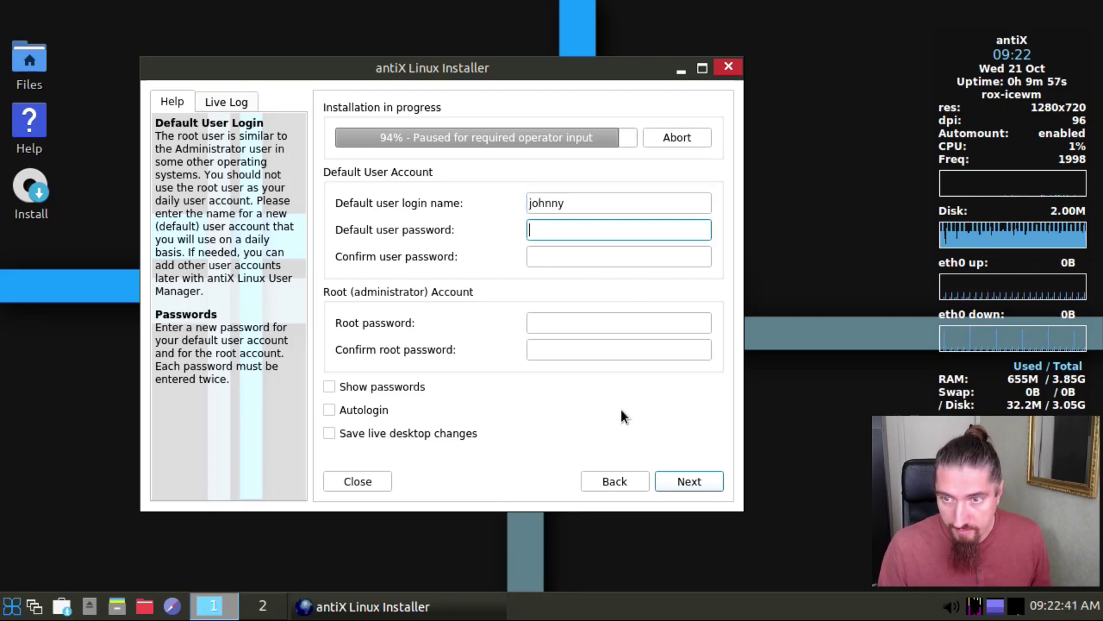
{"action": "type", "text": "•••"}
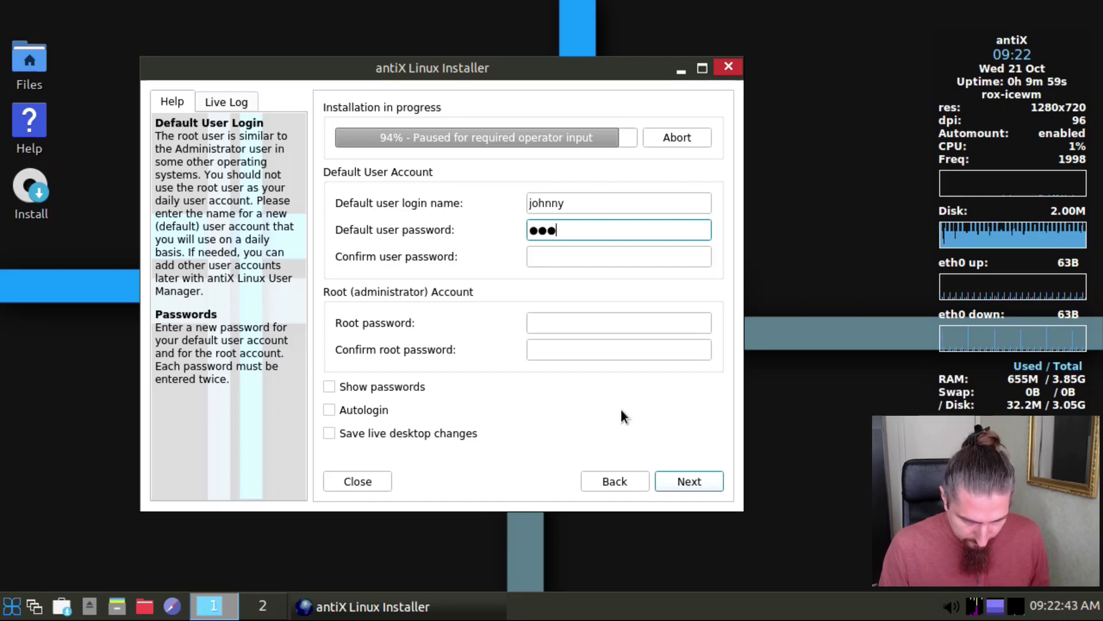
{"action": "type", "text": "••"}
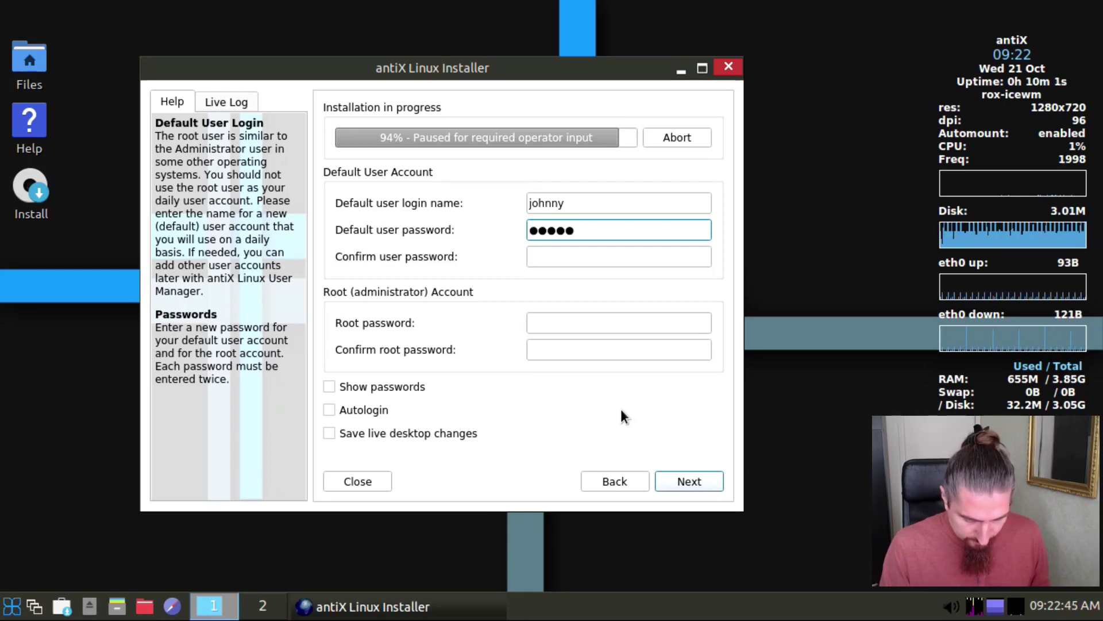
{"action": "type", "text": "•••••"}
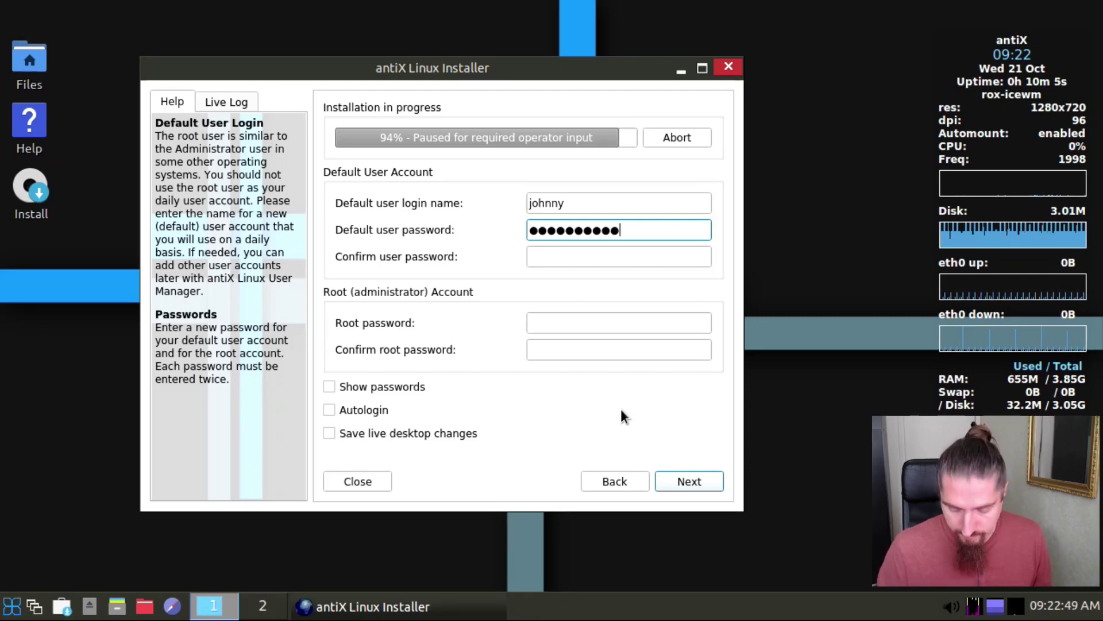
{"action": "key", "text": "BackSpace"}
{"action": "key", "text": "BackSpace"}
{"action": "key", "text": "BackSpace"}
{"action": "key", "text": "BackSpace"}
{"action": "key", "text": "BackSpace"}
{"action": "key", "text": "BackSpace"}
{"action": "key", "text": "BackSpace"}
{"action": "key", "text": "BackSpace"}
{"action": "key", "text": "BackSpace"}
{"action": "key", "text": "BackSpace"}
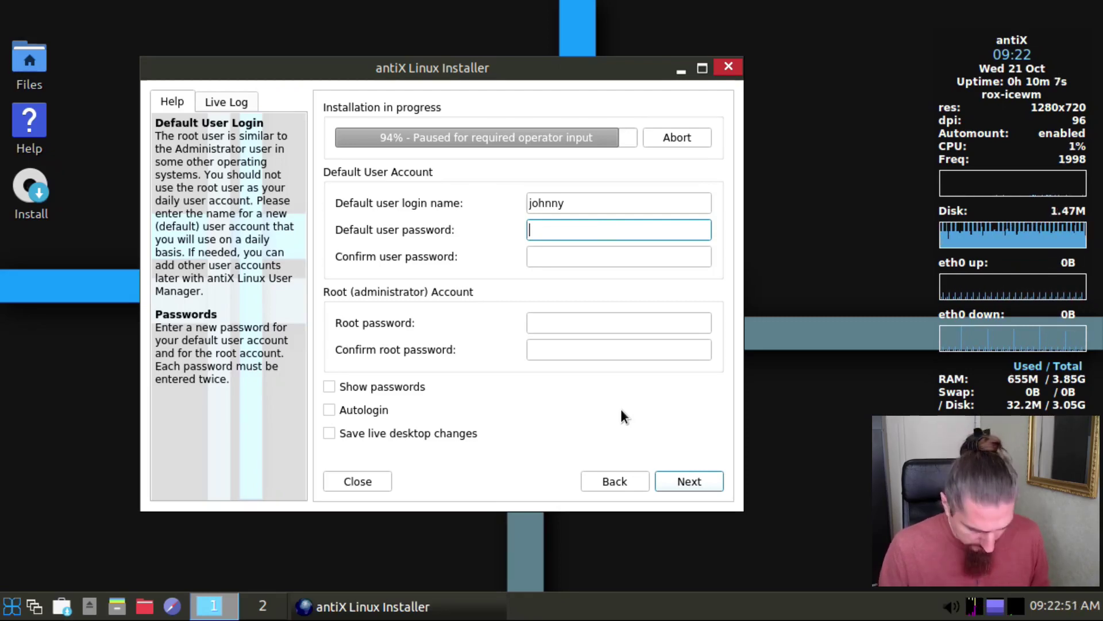
{"action": "type", "text": "••••••"}
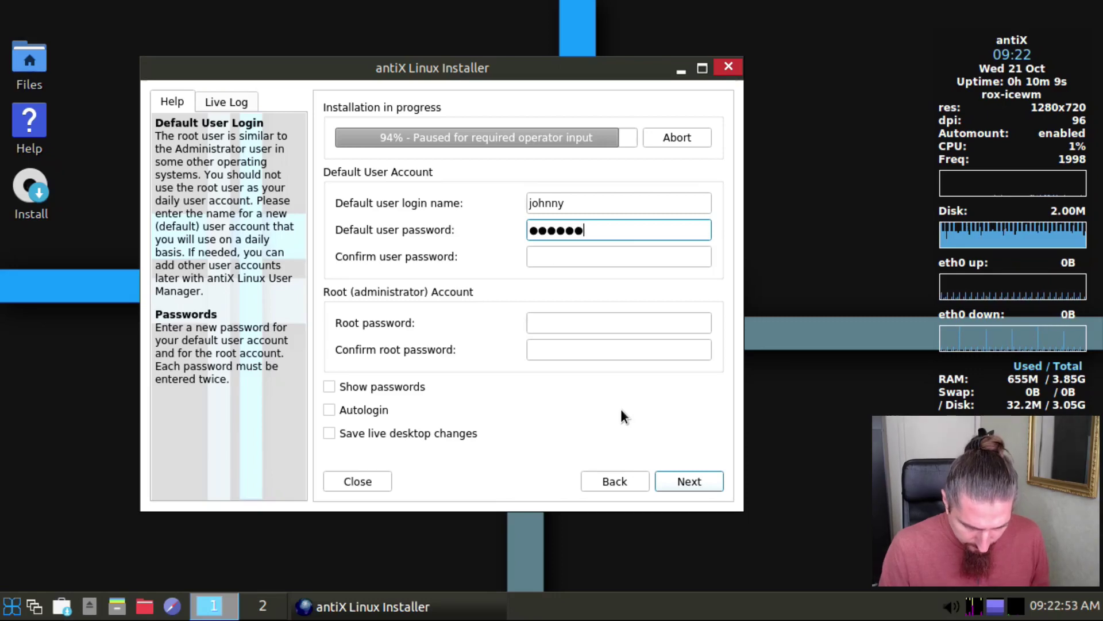
{"action": "type", "text": "••••"}
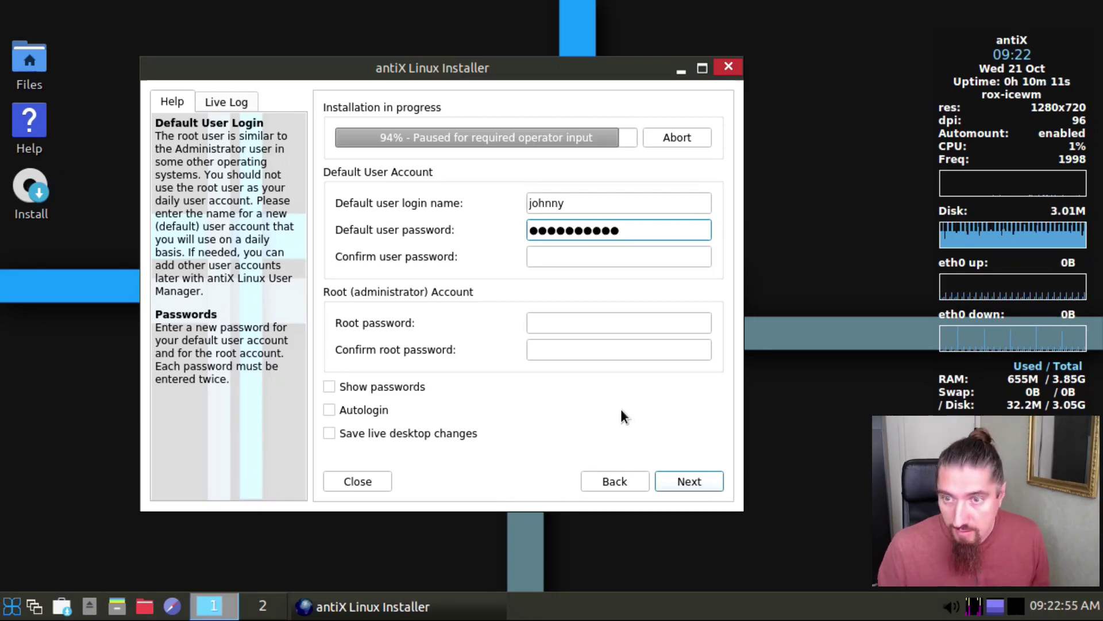
{"action": "key", "text": "Tab"}
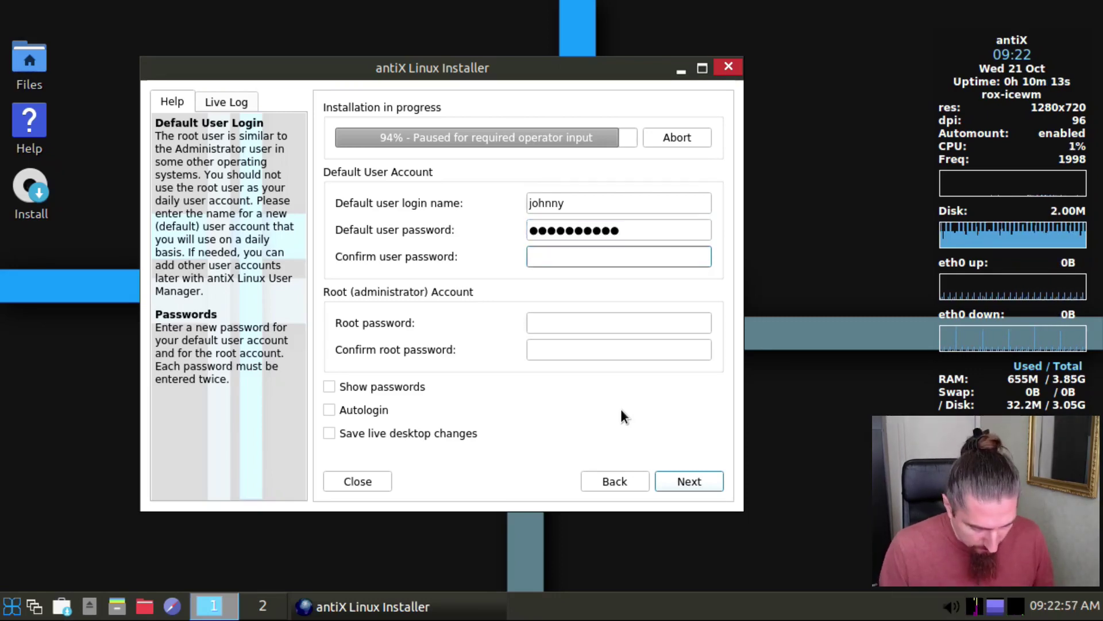
{"action": "type", "text": "•••••"}
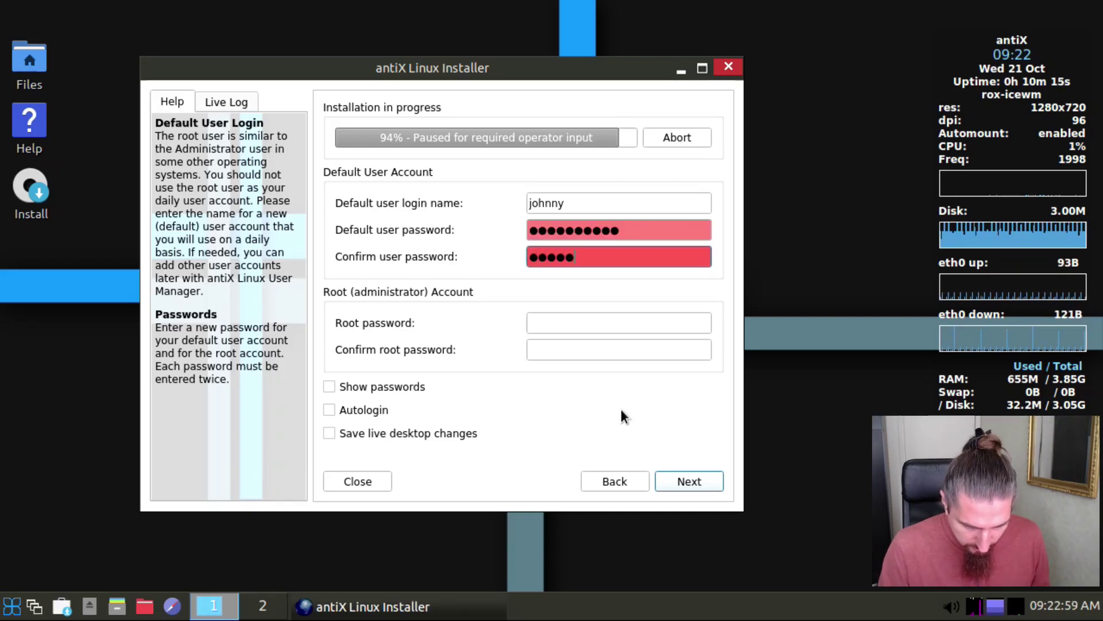
{"action": "type", "text": "•••••"}
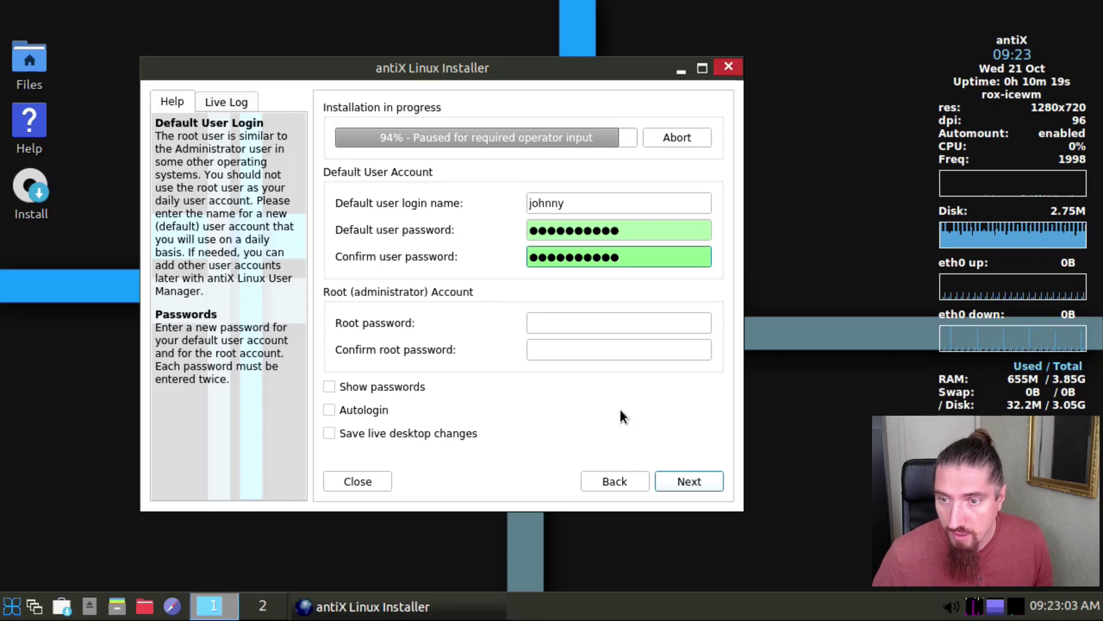
Step: Enter and confirm the root account password
{"action": "left_click", "coordinate": [597, 325]}
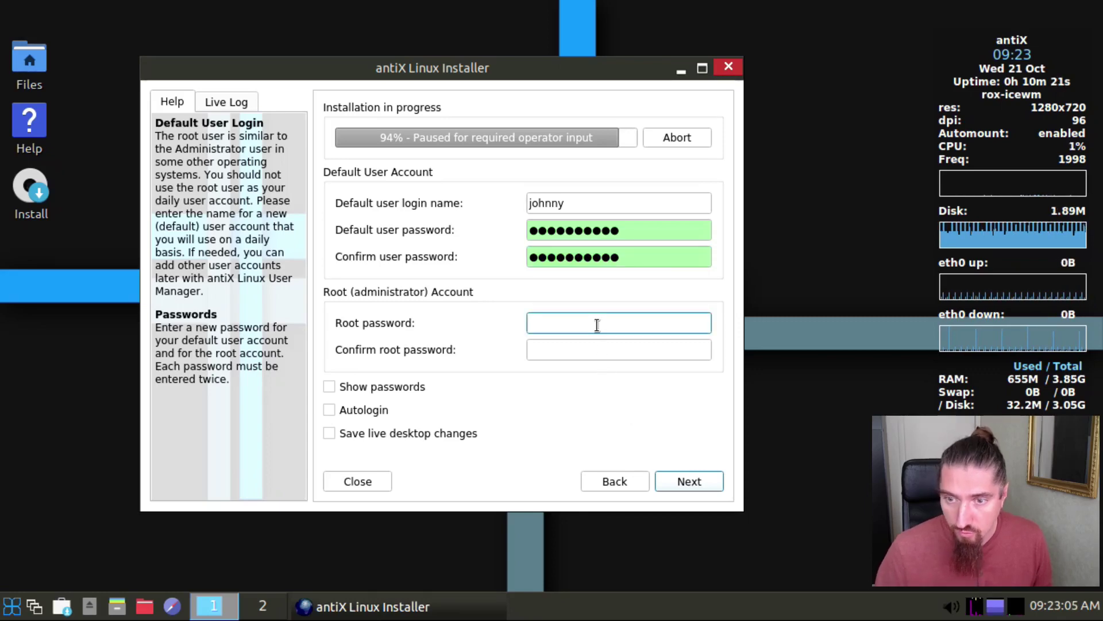
{"action": "type", "text": "******"}
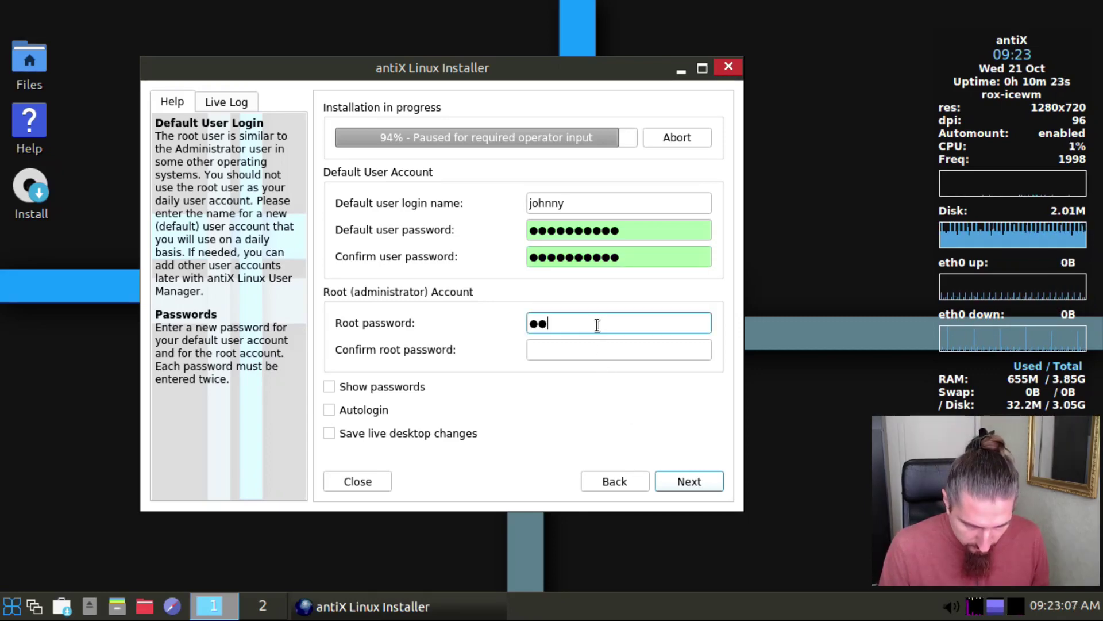
{"action": "type", "text": "****"}
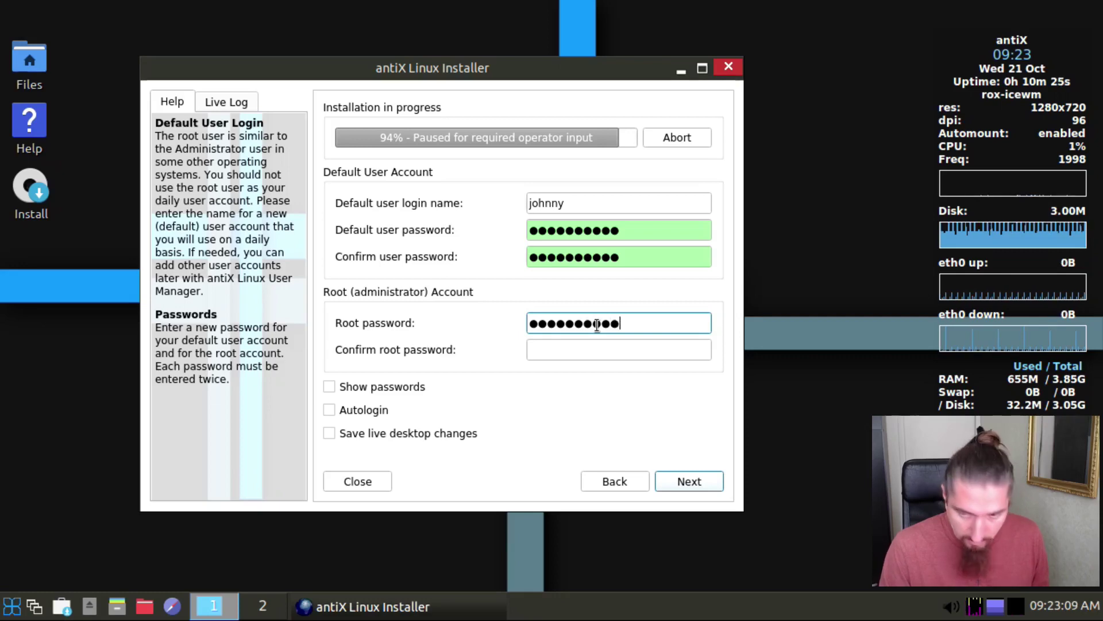
{"action": "key", "text": "Tab"}
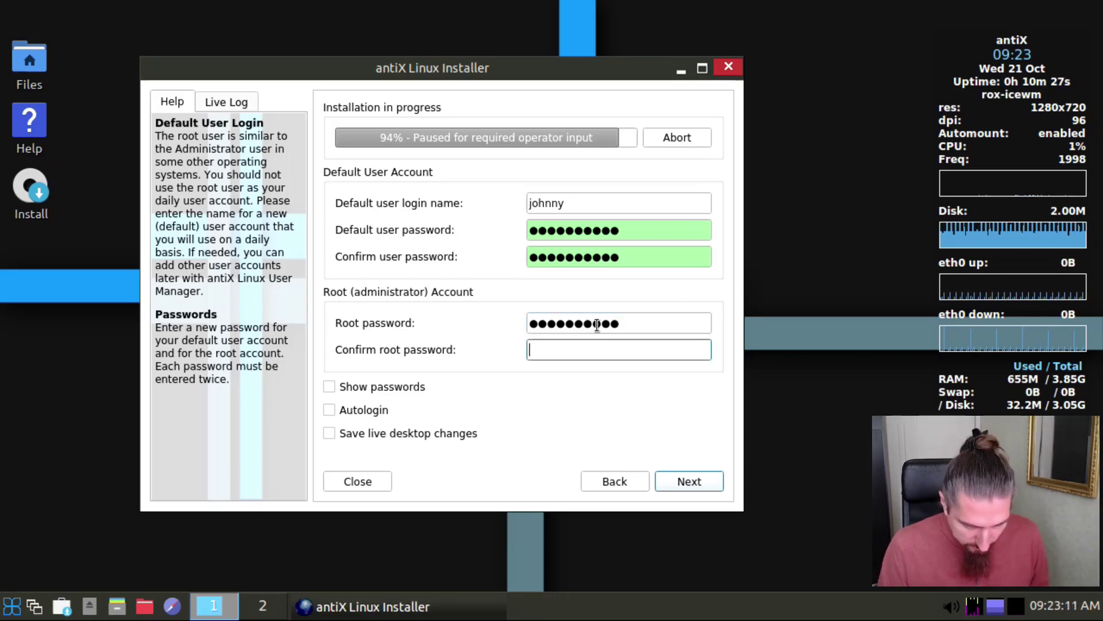
{"action": "type", "text": "*"}
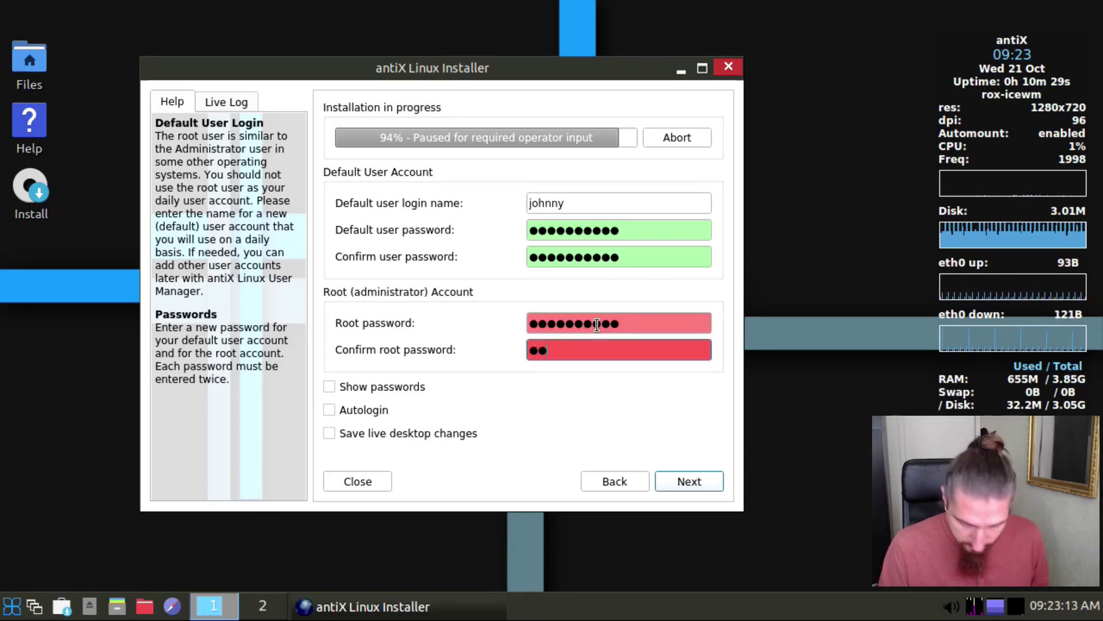
{"action": "type", "text": "**"}
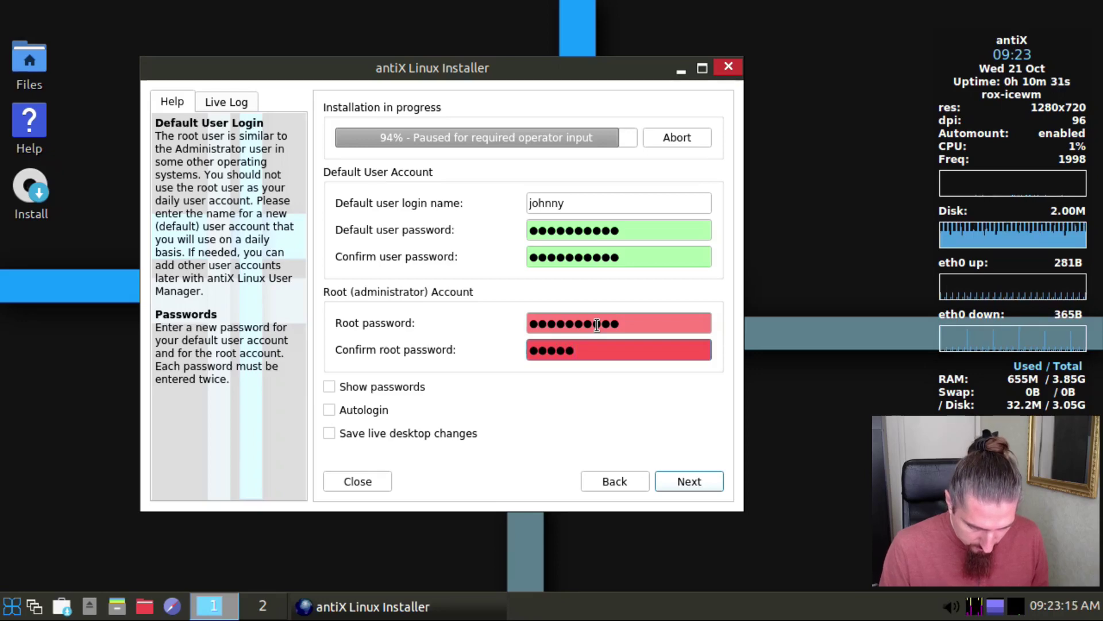
{"action": "type", "text": "**"}
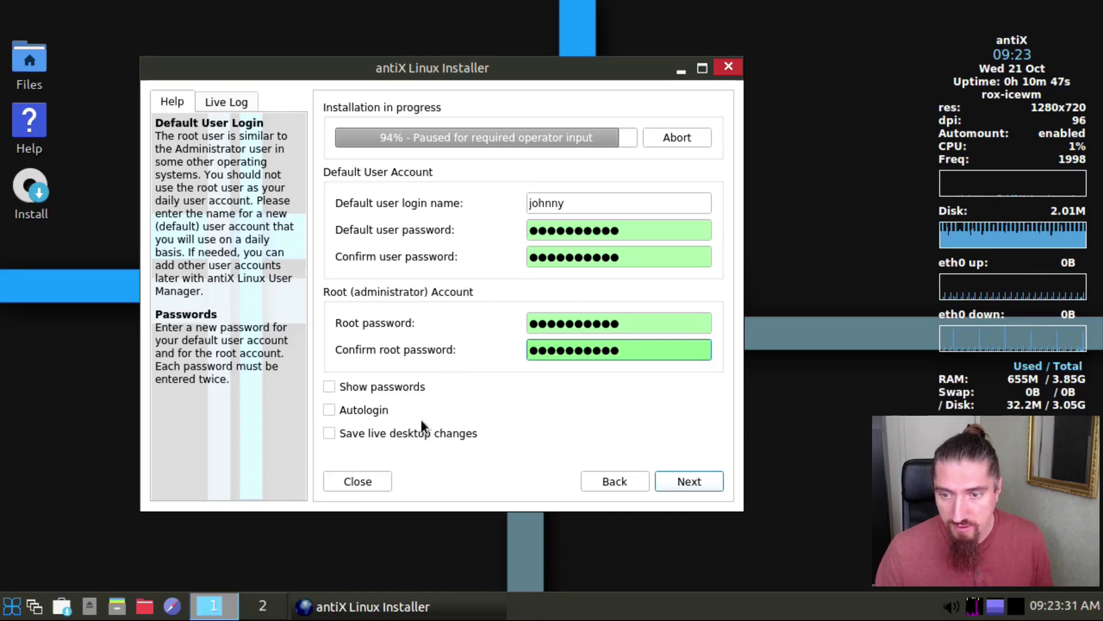
Step: Run the installation, untick 'Automatically reboot the system' and finish the installer
{"action": "left_click", "coordinate": [688, 481]}
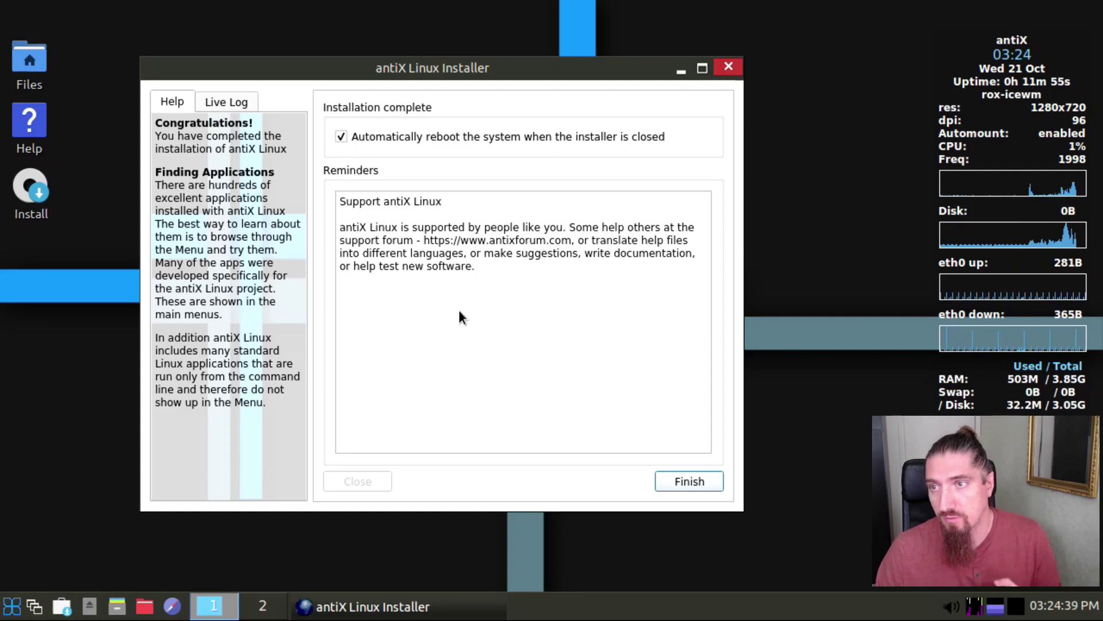
{"action": "left_click", "coordinate": [369, 136]}
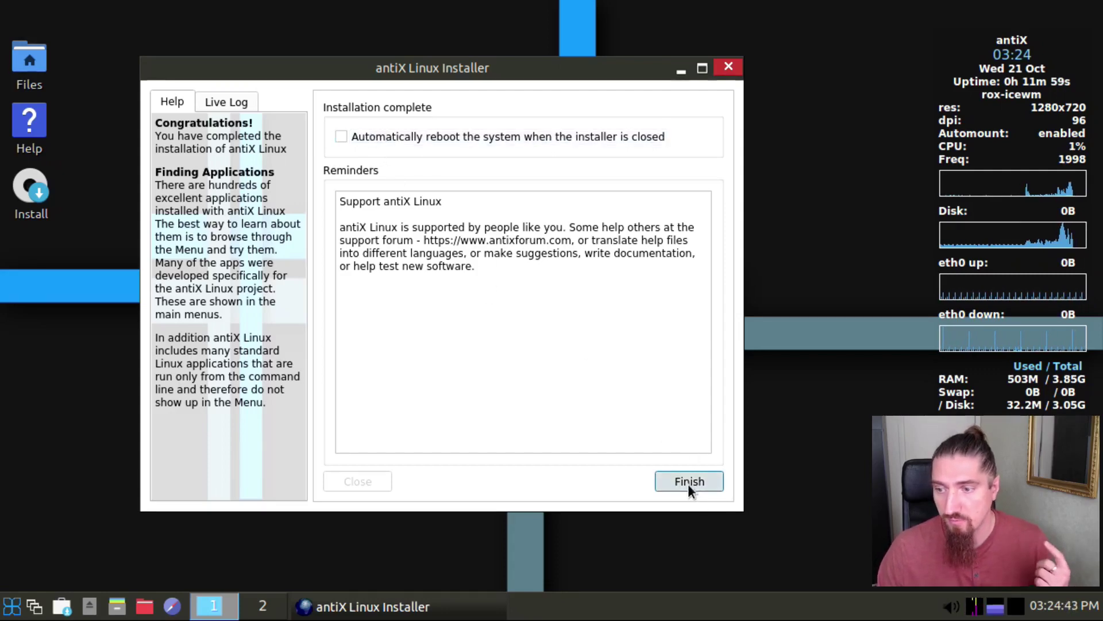
{"action": "left_click", "coordinate": [688, 482]}
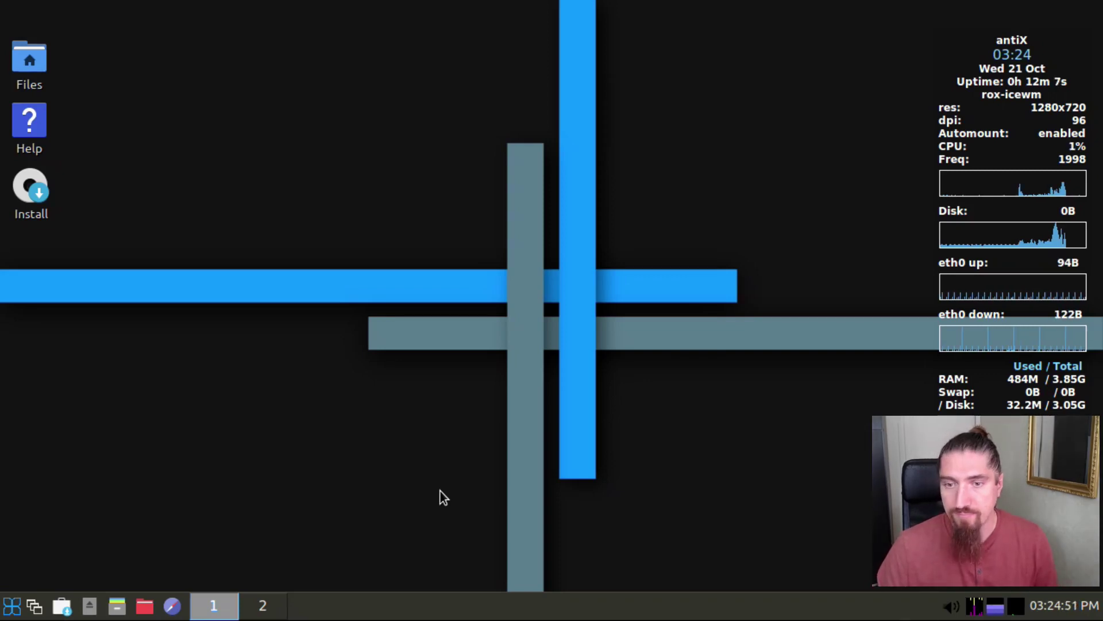
Step: Log out of the desktop session via the start menu's Logout... entry
{"action": "left_click", "coordinate": [17, 611]}
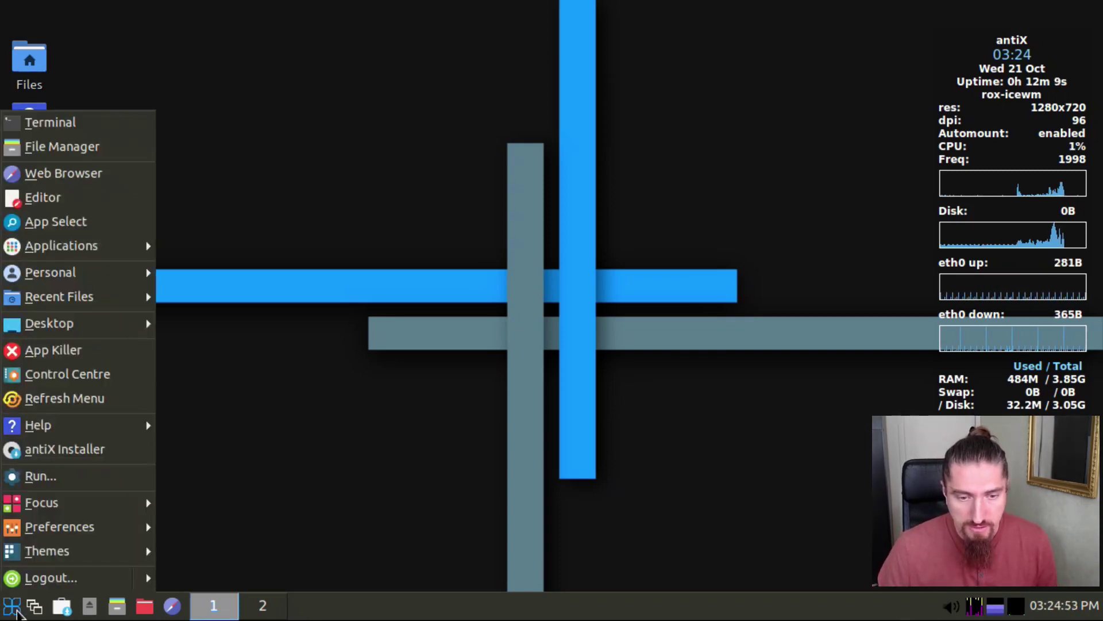
{"action": "mouse_move", "coordinate": [154, 583]}
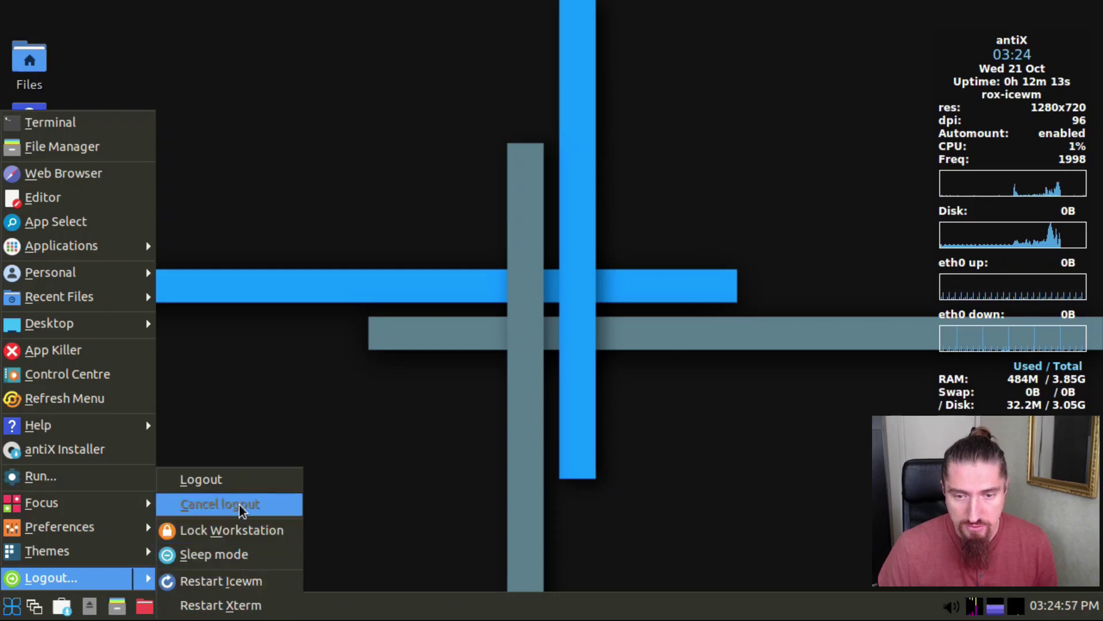
{"action": "left_click", "coordinate": [240, 479]}
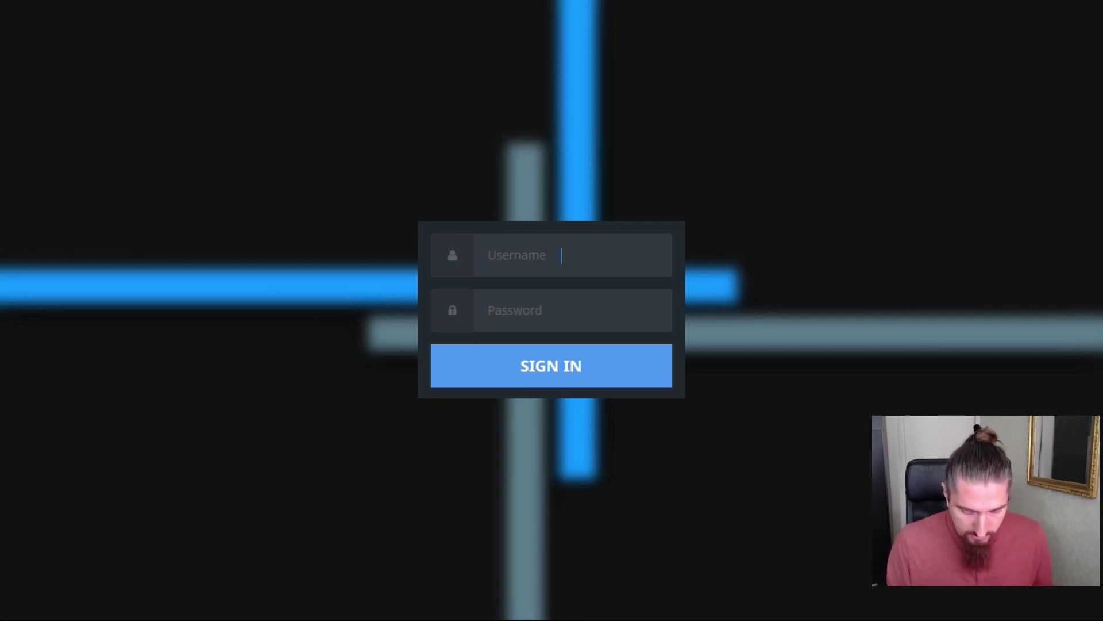
Step: Sign in with the new user's login name and account password
{"action": "type", "text": "johnny"}
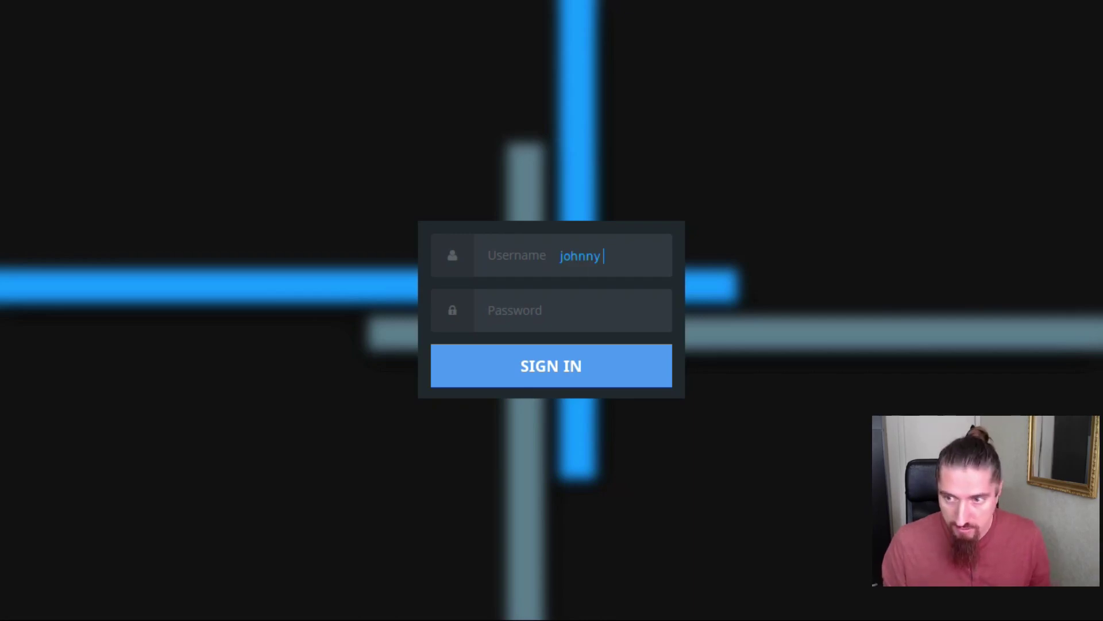
{"action": "key", "text": "Tab"}
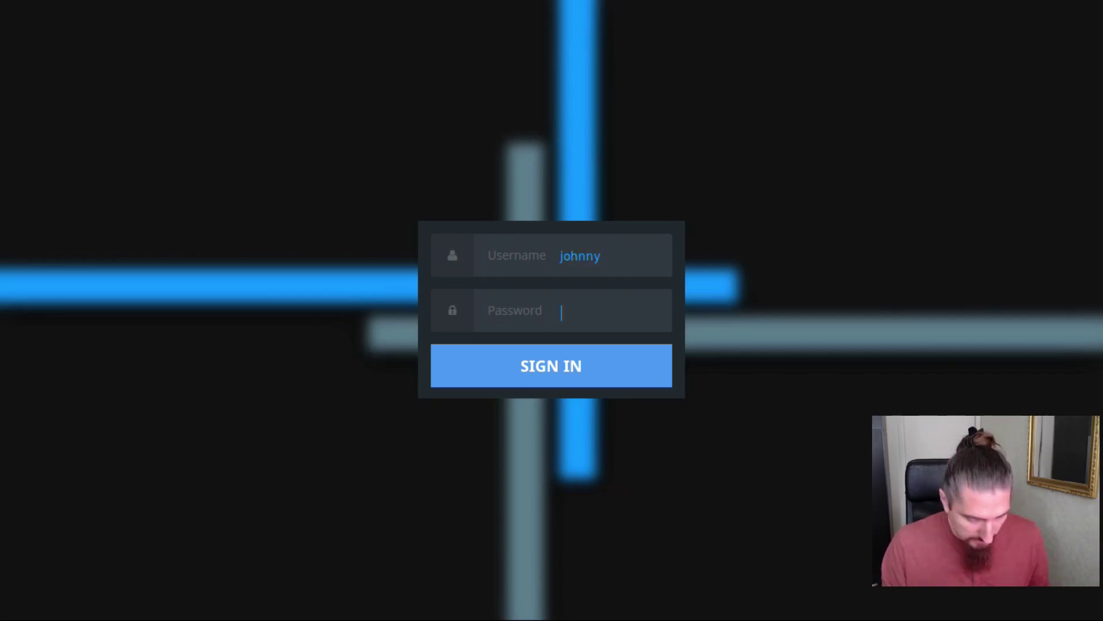
{"action": "type", "text": "p"}
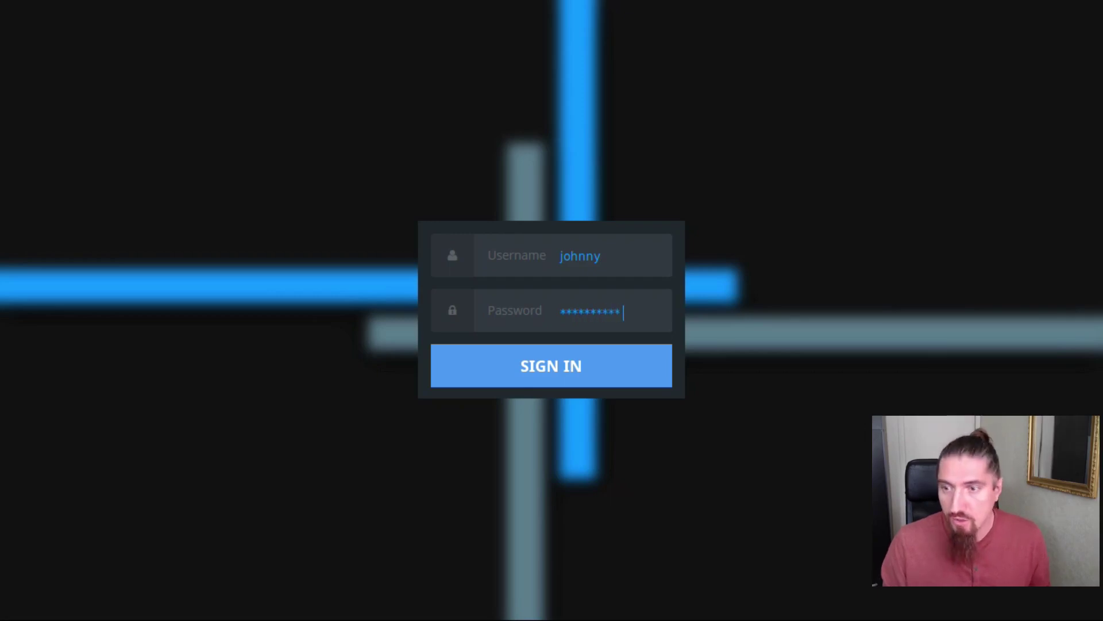
{"action": "key", "text": "Return"}
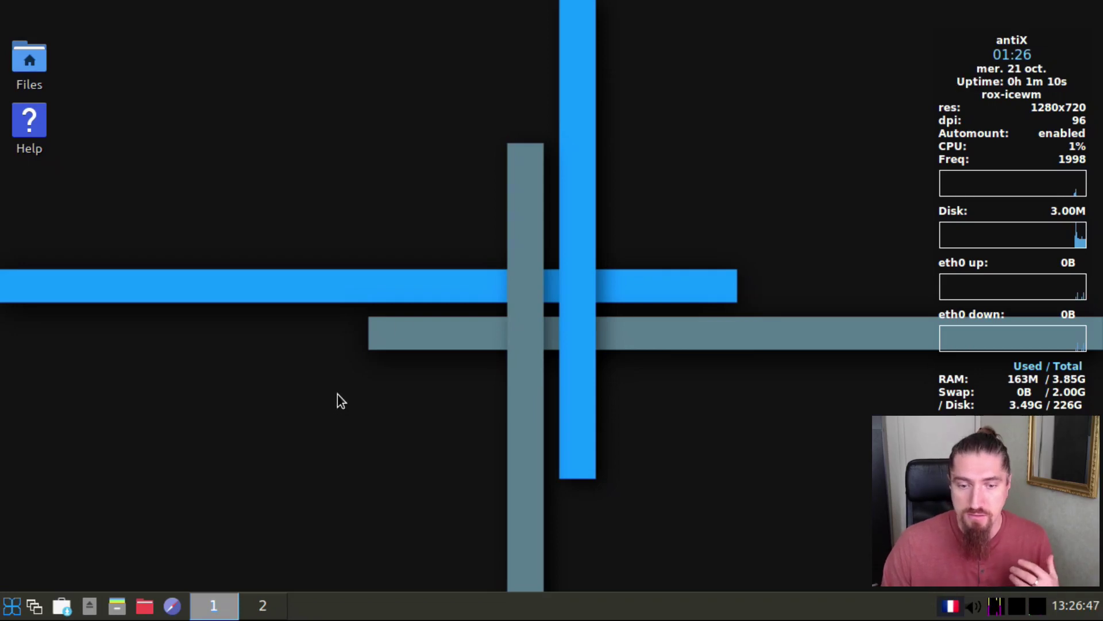
Step: Launch the antiX Control Centre from the IceWM start menu
{"action": "left_click", "coordinate": [17, 604]}
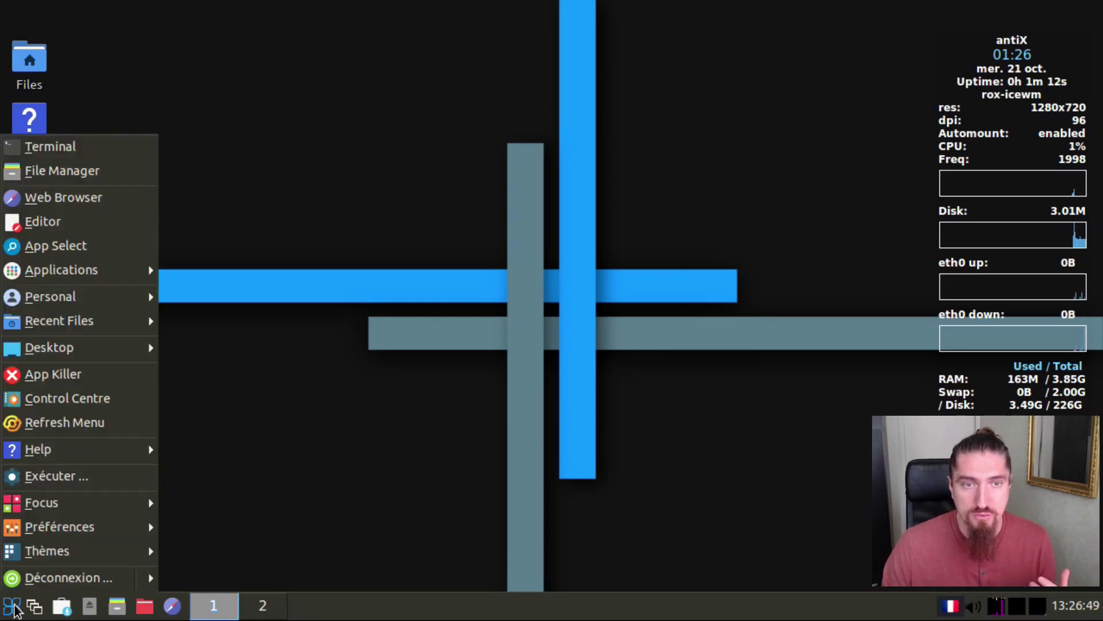
{"action": "mouse_move", "coordinate": [64, 304]}
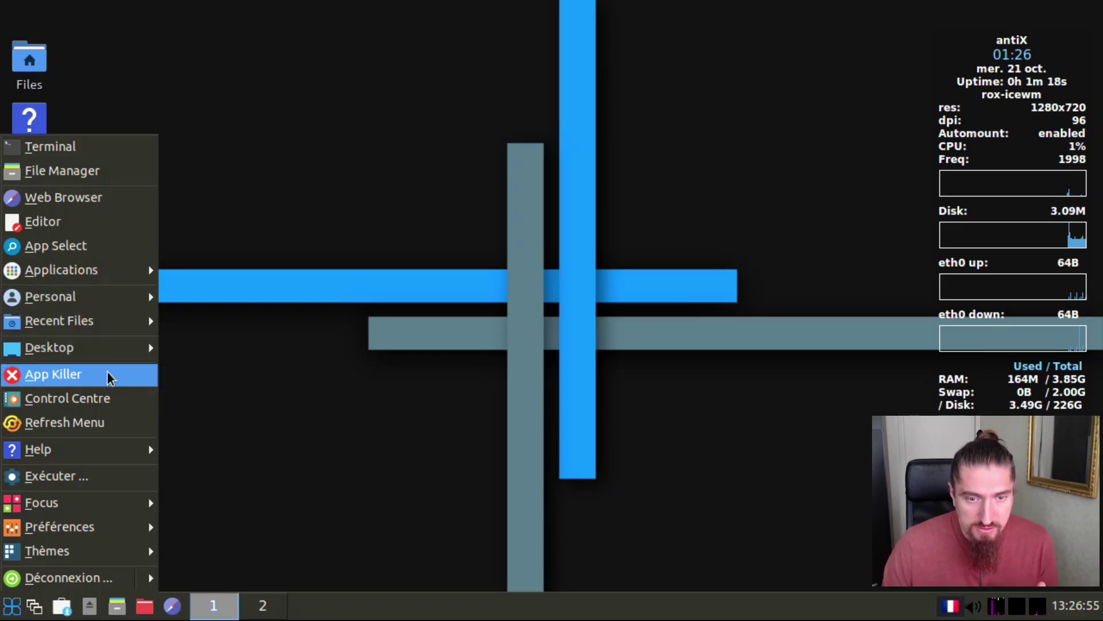
{"action": "mouse_move", "coordinate": [116, 454]}
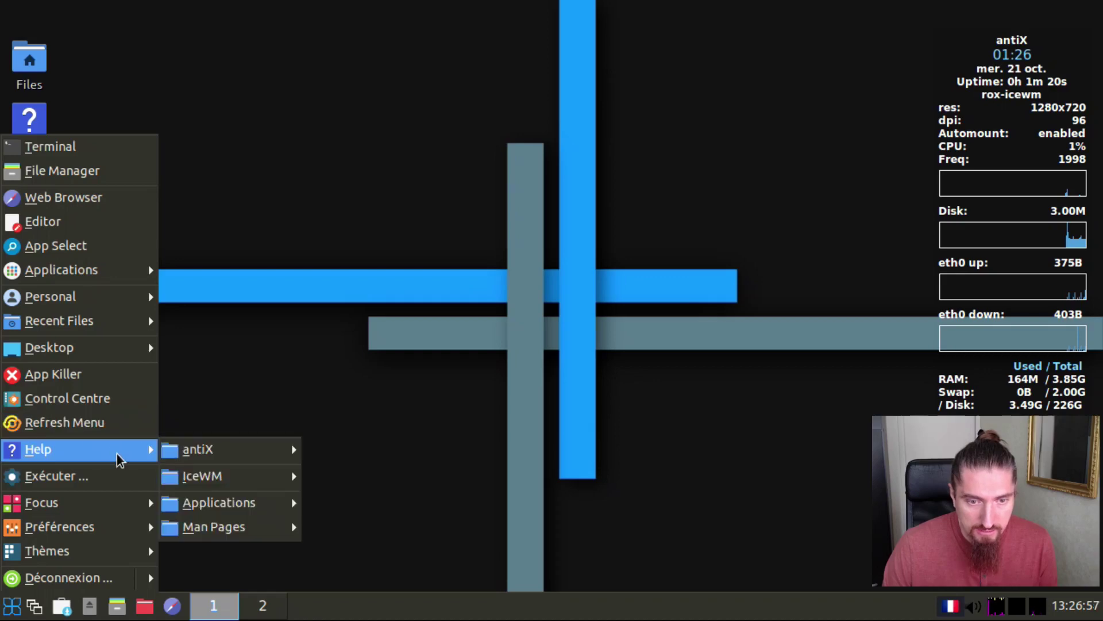
{"action": "mouse_move", "coordinate": [131, 511]}
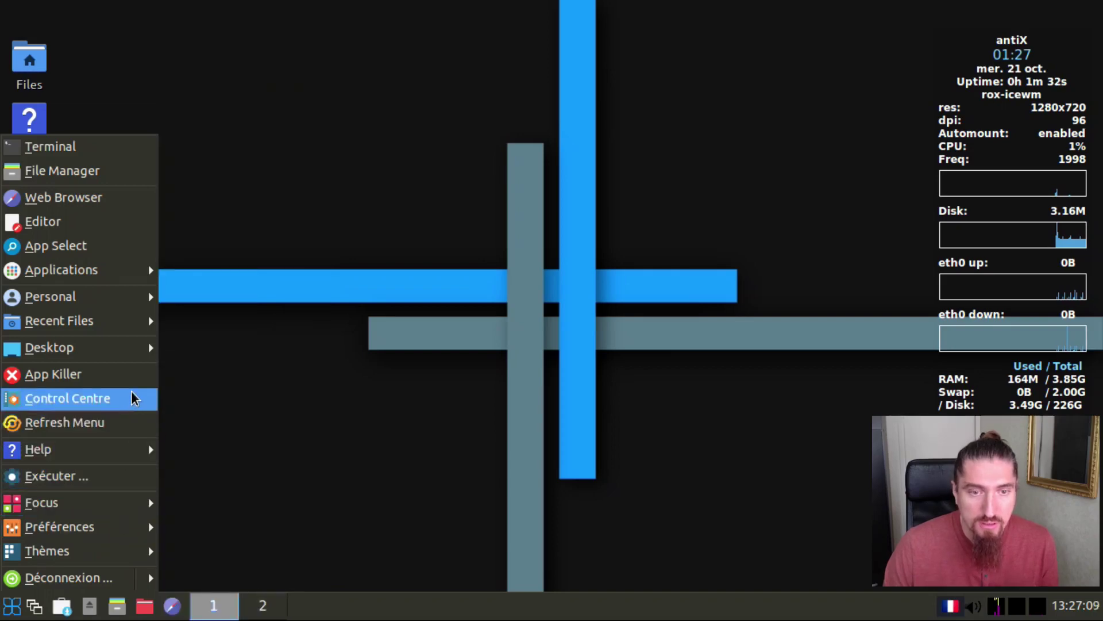
{"action": "left_click", "coordinate": [98, 403]}
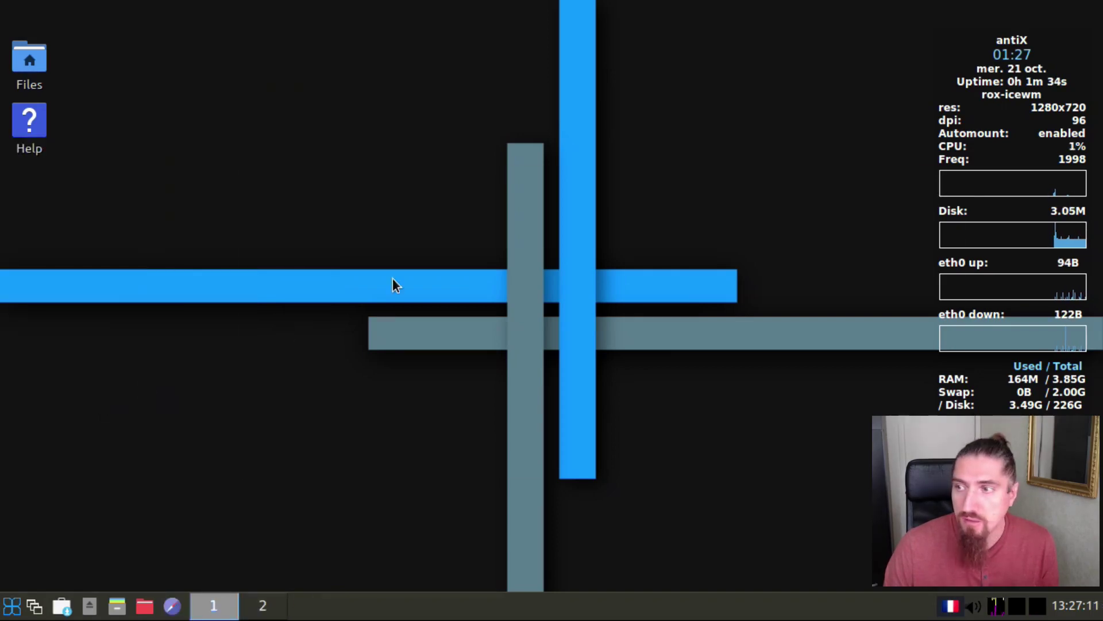
Step: Move the Control Centre window up-left and show its Outils Système section
{"action": "left_click_drag", "start_coordinate": [476, 177], "coordinate": [391, 98]}
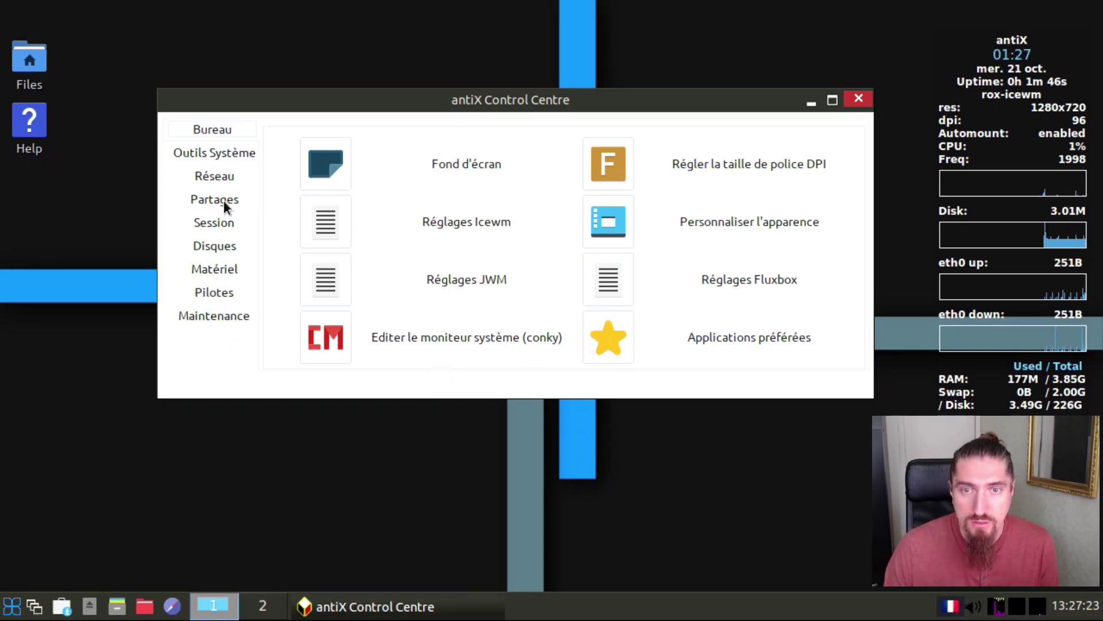
{"action": "left_click", "coordinate": [226, 151]}
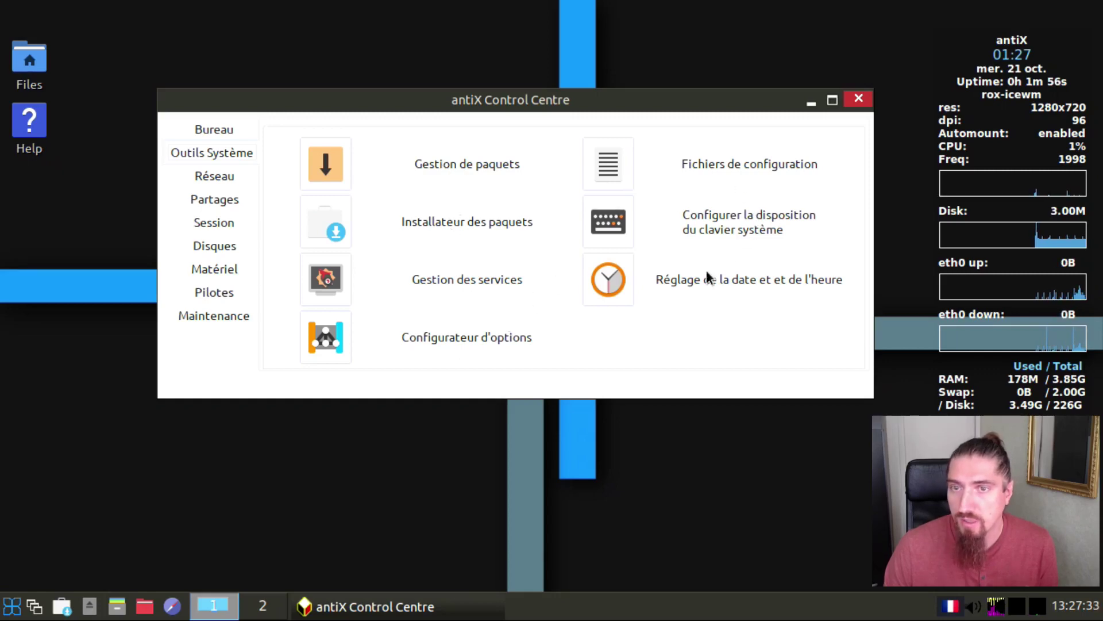
Step: Launch Synaptic (Gestion de paquets) with the administrator password and reload its package lists
{"action": "left_click", "coordinate": [322, 166]}
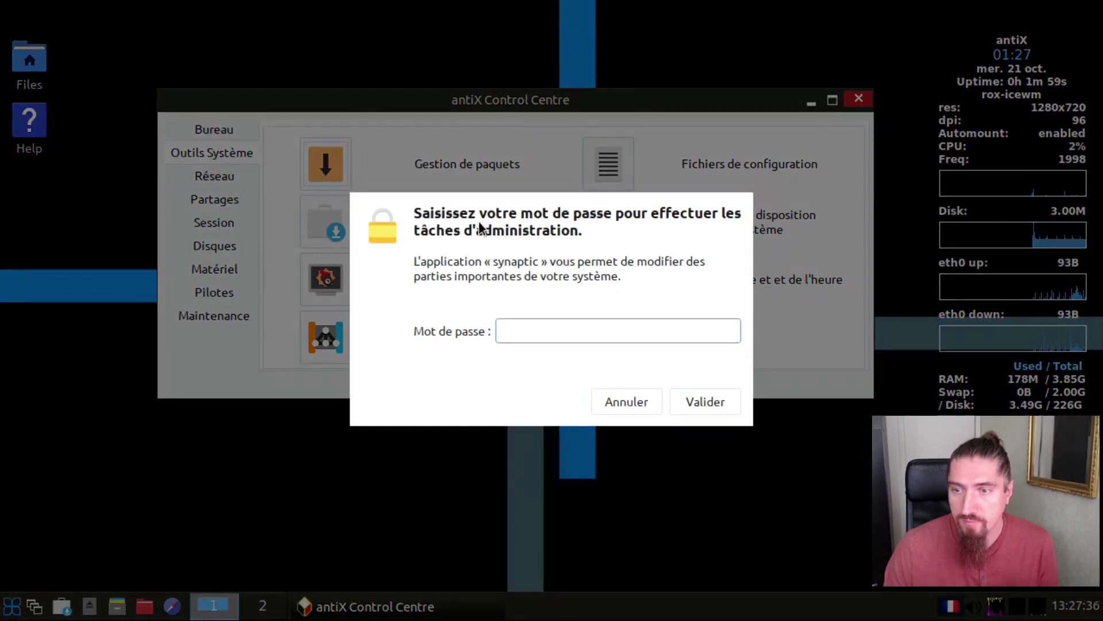
{"action": "type", "text": "•"}
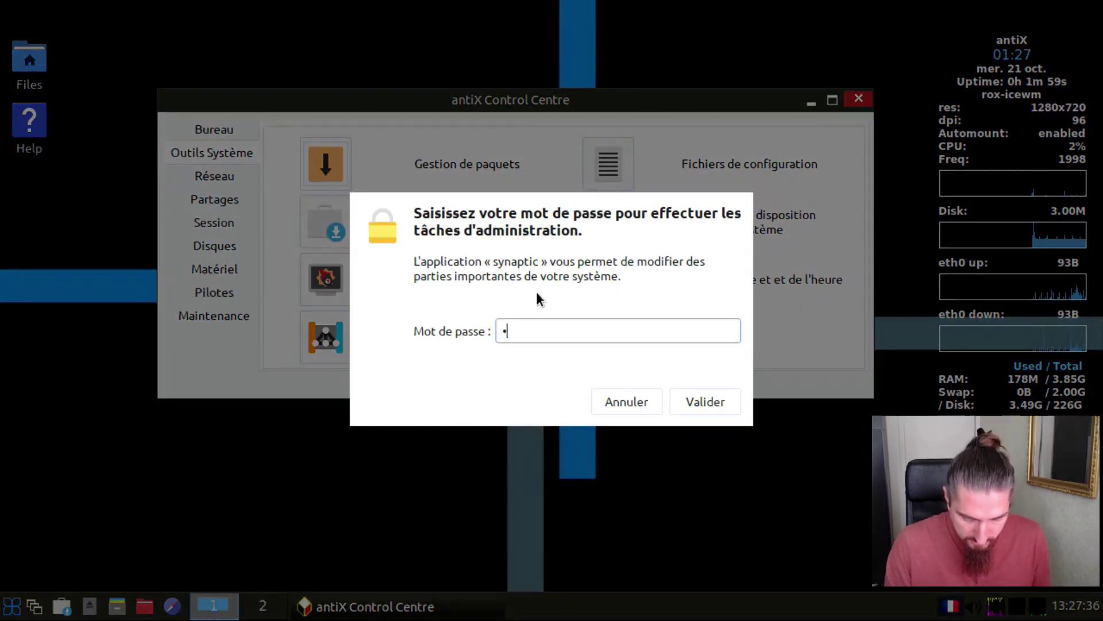
{"action": "type", "text": "••••••••"}
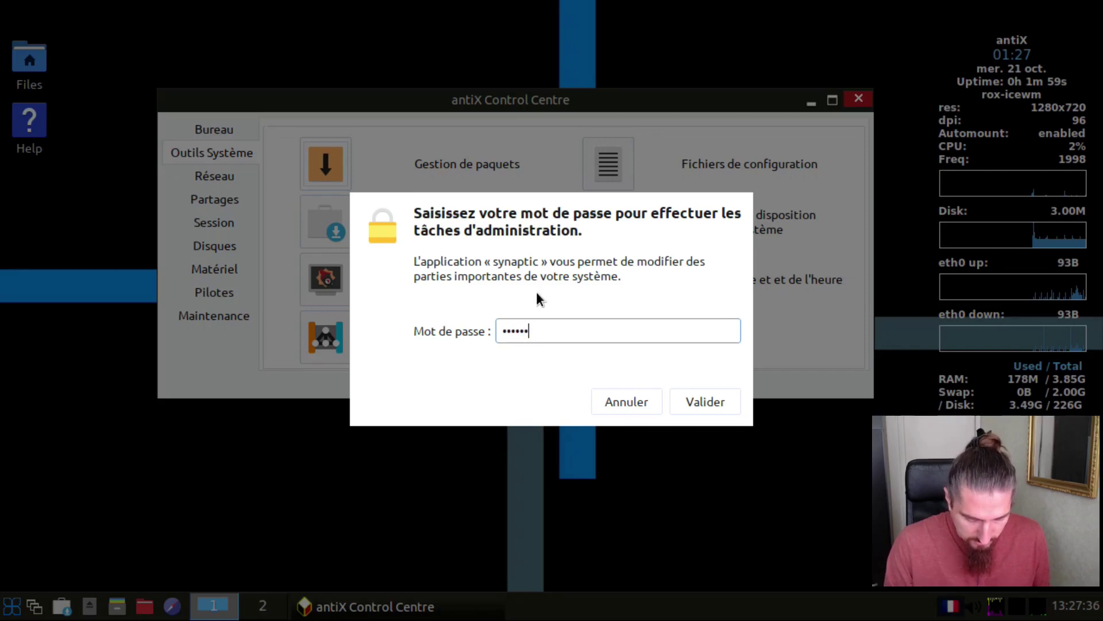
{"action": "key", "text": "Return"}
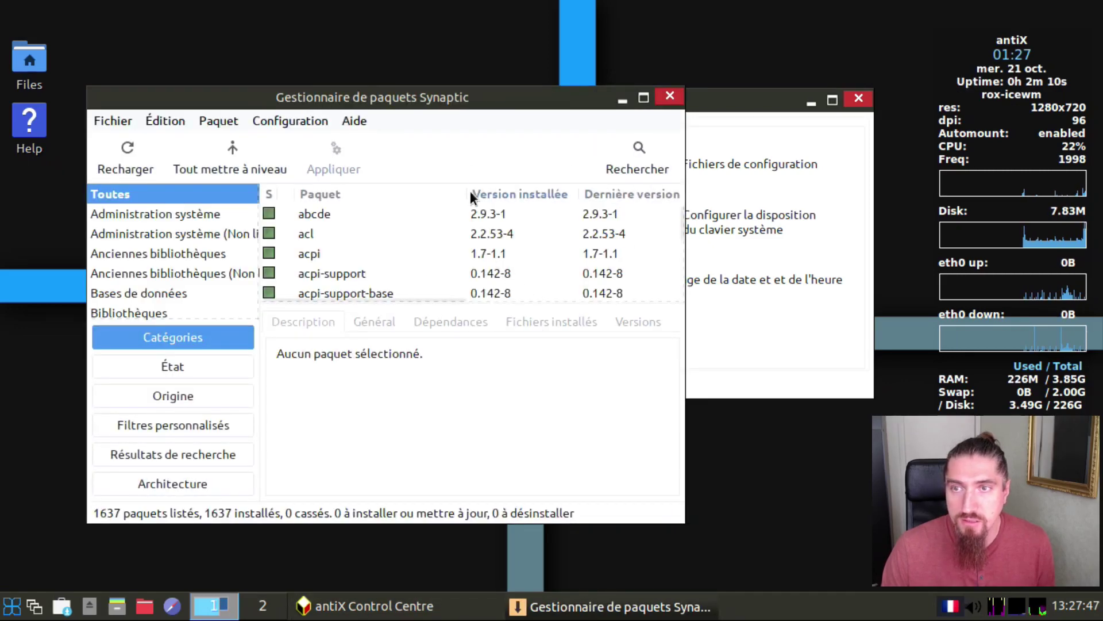
{"action": "left_click_drag", "start_coordinate": [490, 99], "coordinate": [560, 58]}
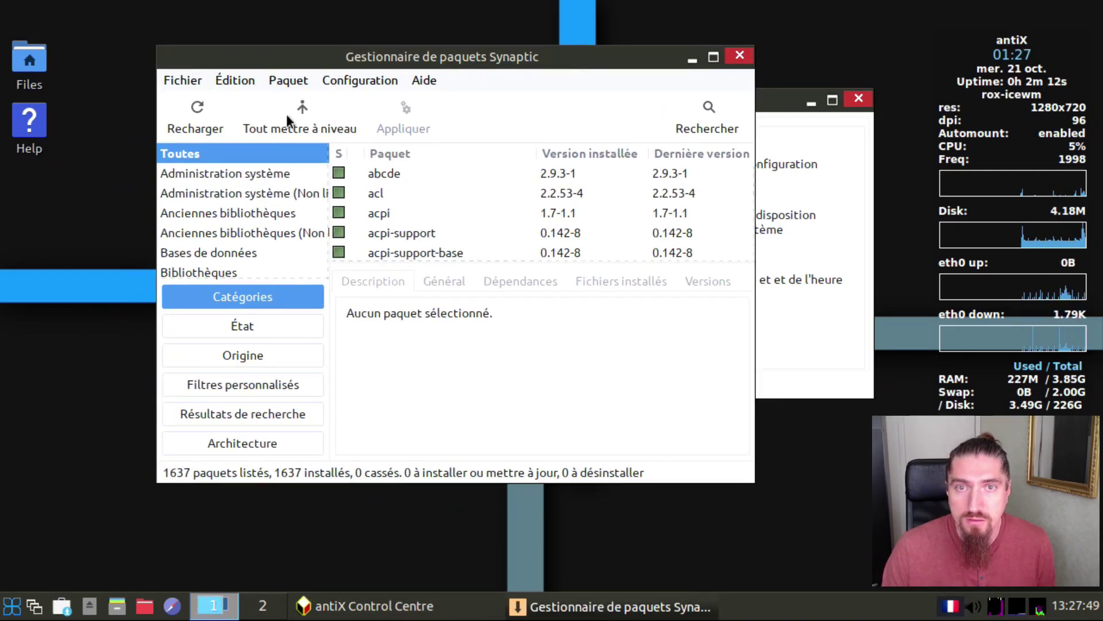
{"action": "left_click", "coordinate": [204, 109]}
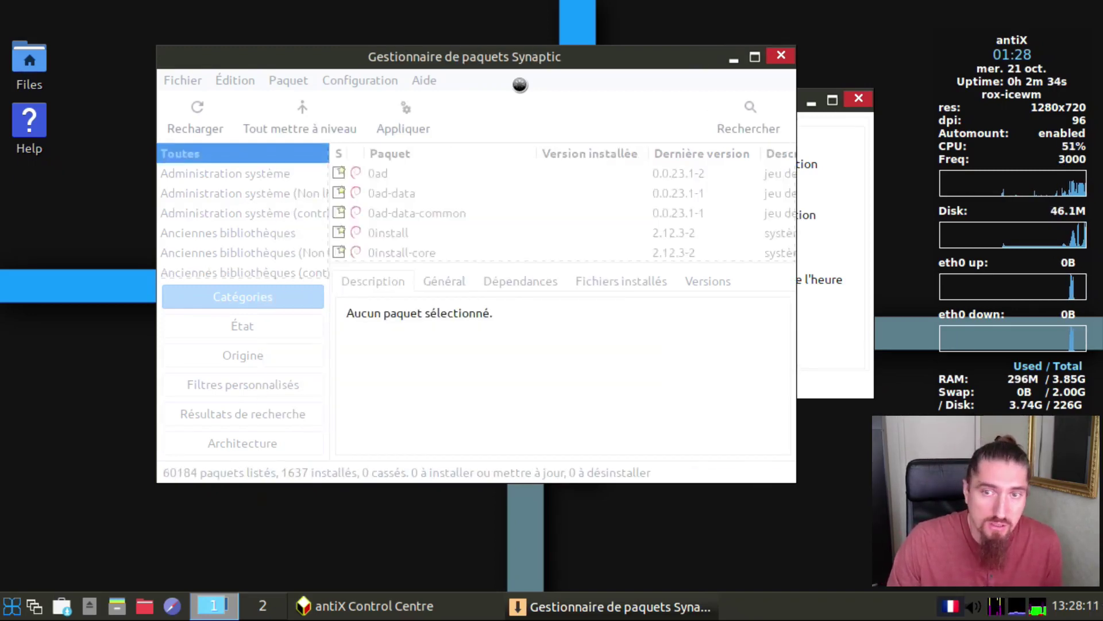
Step: Maximise Synaptic, mark all upgrades including extra packages, and apply the three upgrades
{"action": "left_click", "coordinate": [755, 59]}
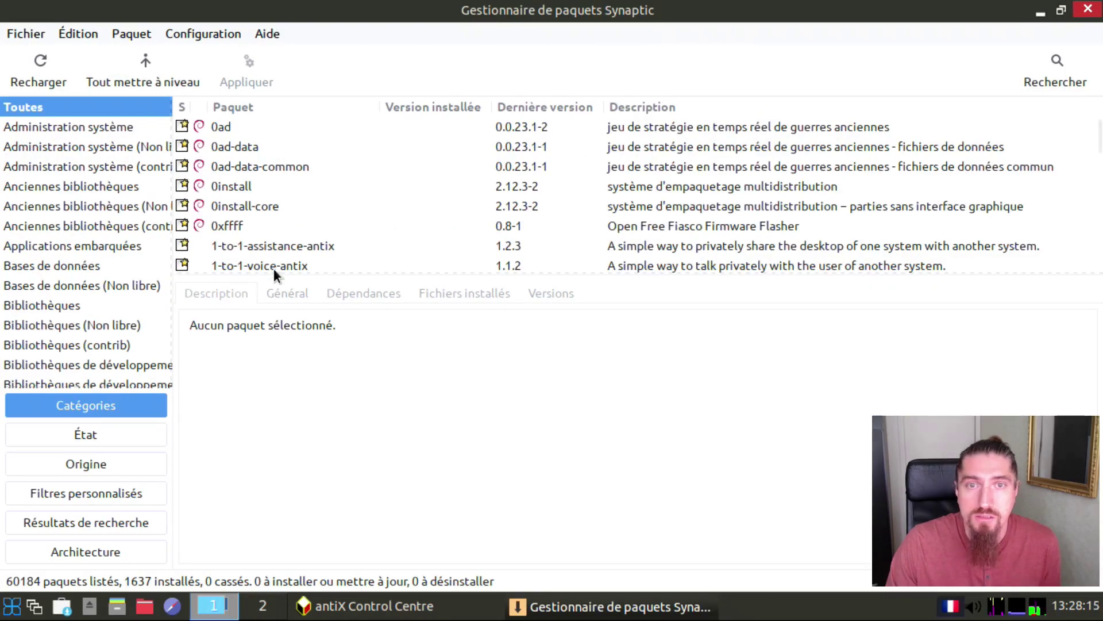
{"action": "left_click_drag", "start_coordinate": [173, 259], "coordinate": [276, 243]}
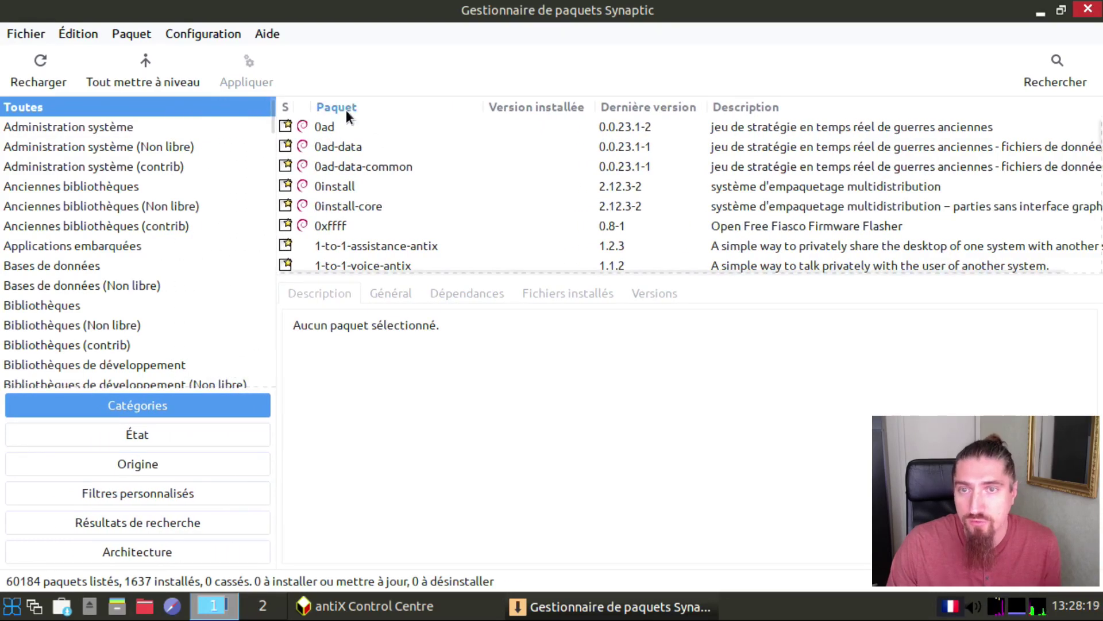
{"action": "left_click", "coordinate": [138, 62]}
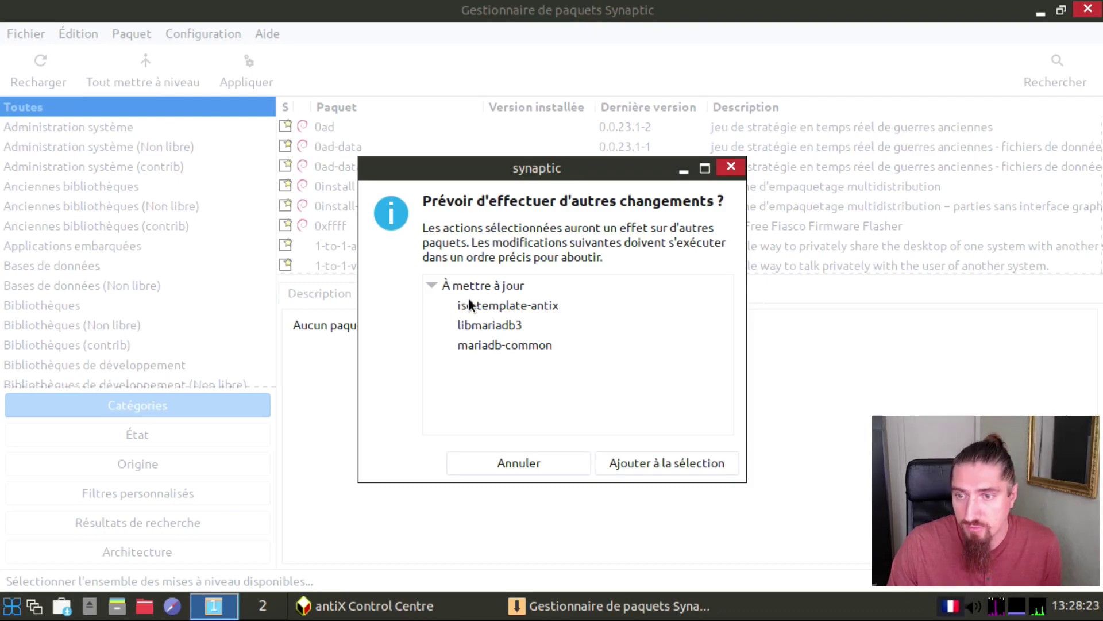
{"action": "left_click", "coordinate": [661, 457]}
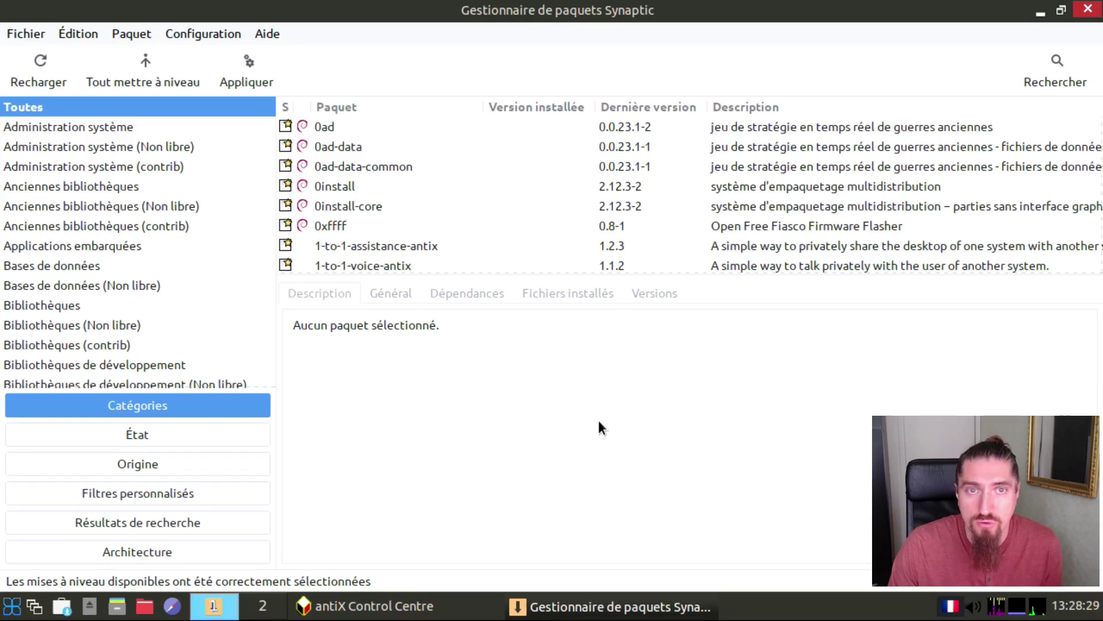
{"action": "left_click", "coordinate": [247, 64]}
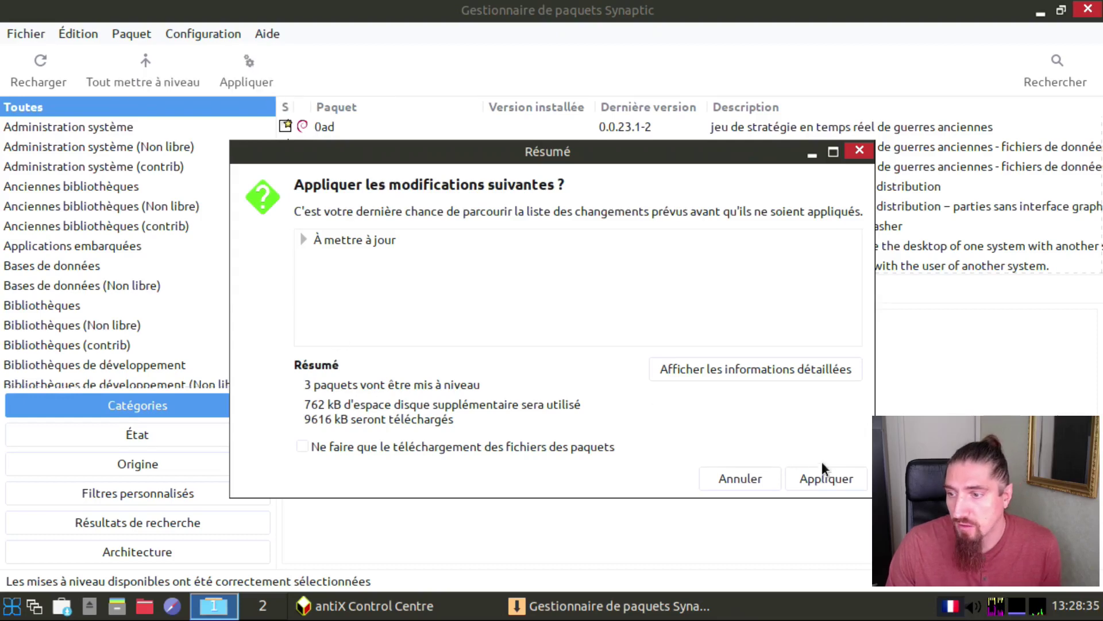
{"action": "left_click", "coordinate": [827, 479]}
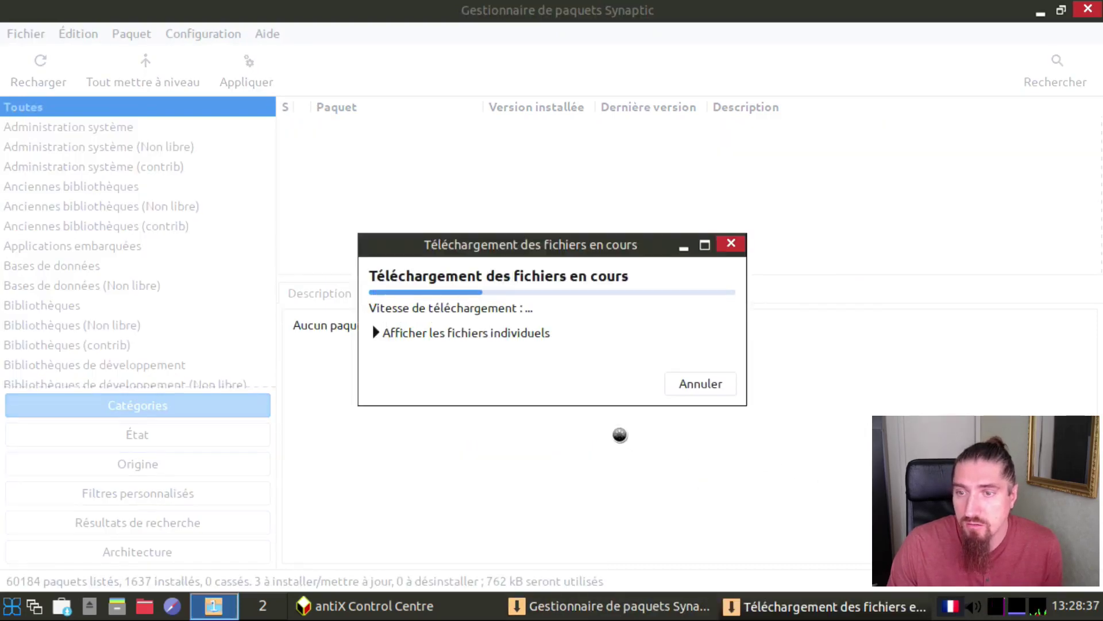
Step: Watch the download and installation details of the three upgrades, then close the completion report
{"action": "left_click", "coordinate": [452, 333]}
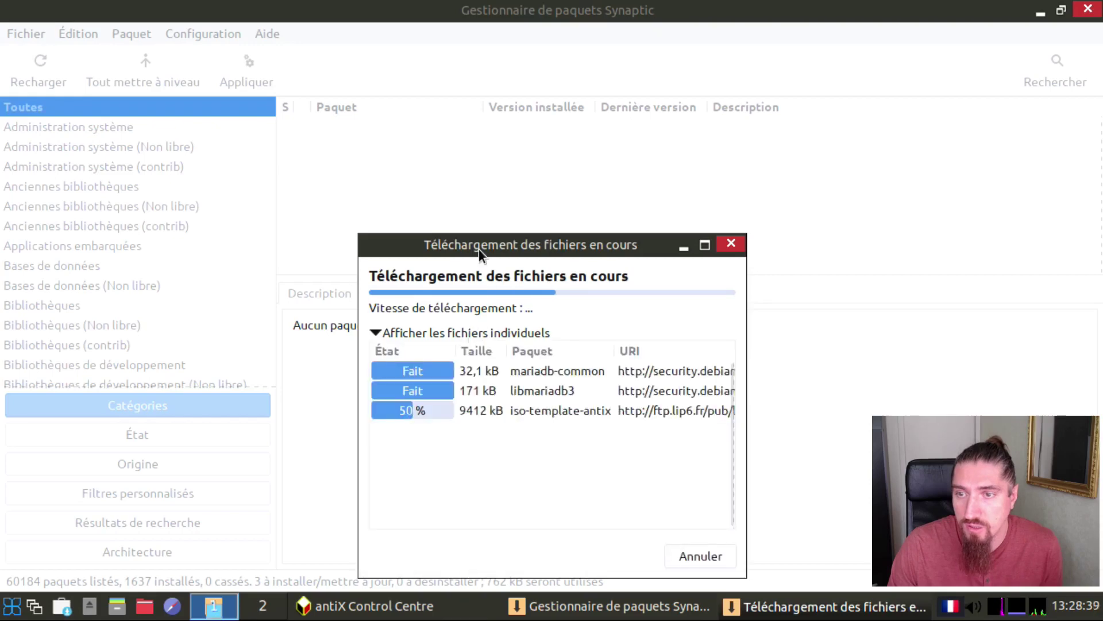
{"action": "left_click_drag", "start_coordinate": [479, 249], "coordinate": [432, 146]}
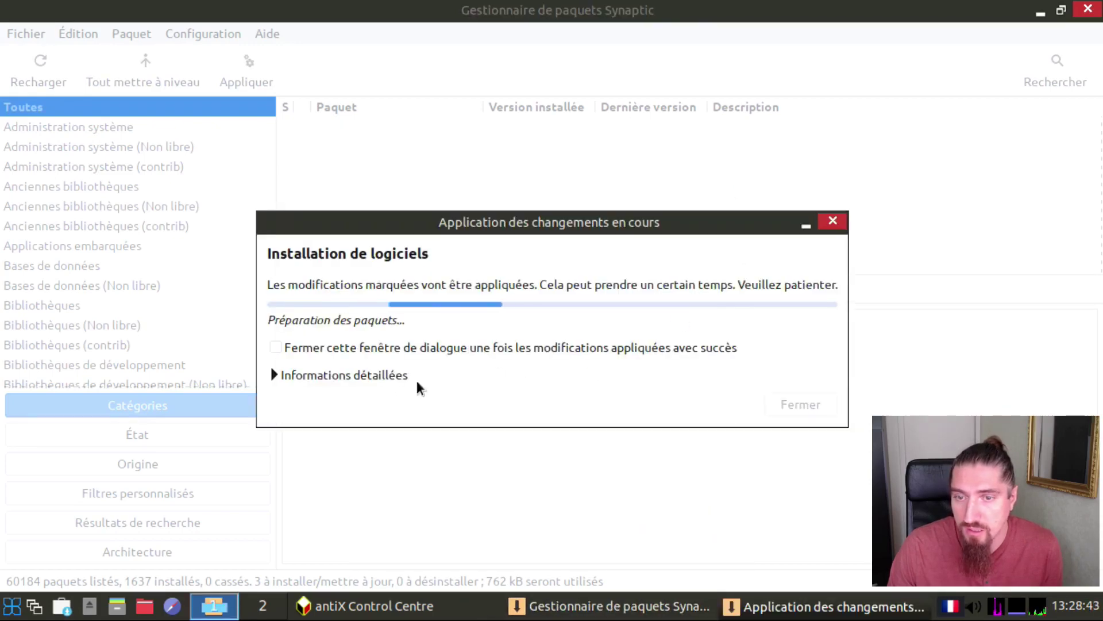
{"action": "left_click", "coordinate": [380, 377]}
{"action": "left_click_drag", "start_coordinate": [451, 223], "coordinate": [361, 56]}
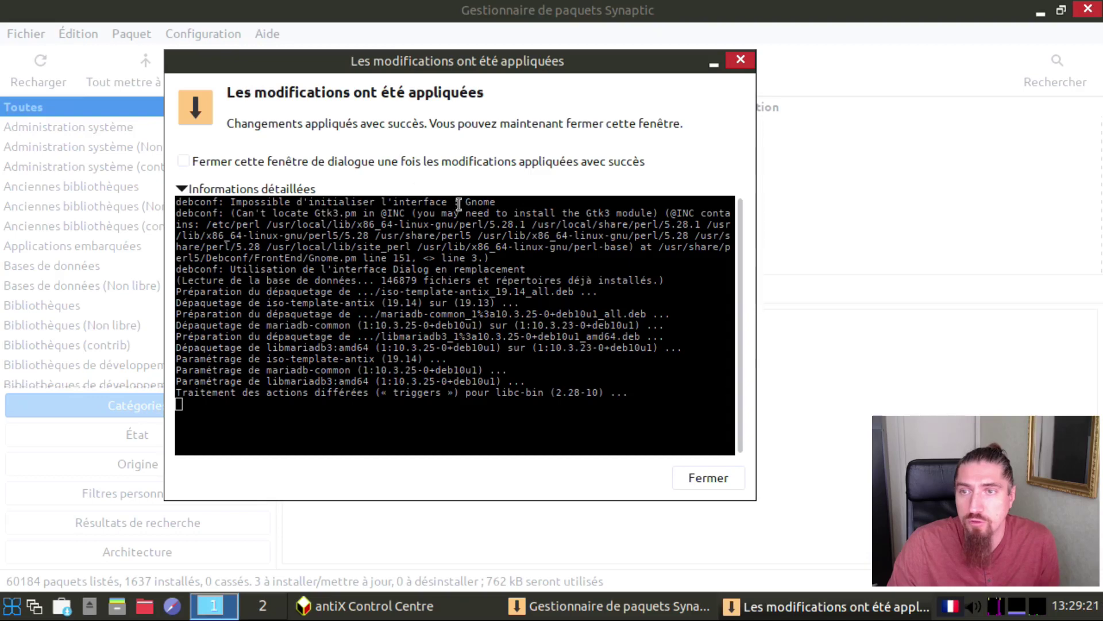
{"action": "left_click", "coordinate": [182, 162]}
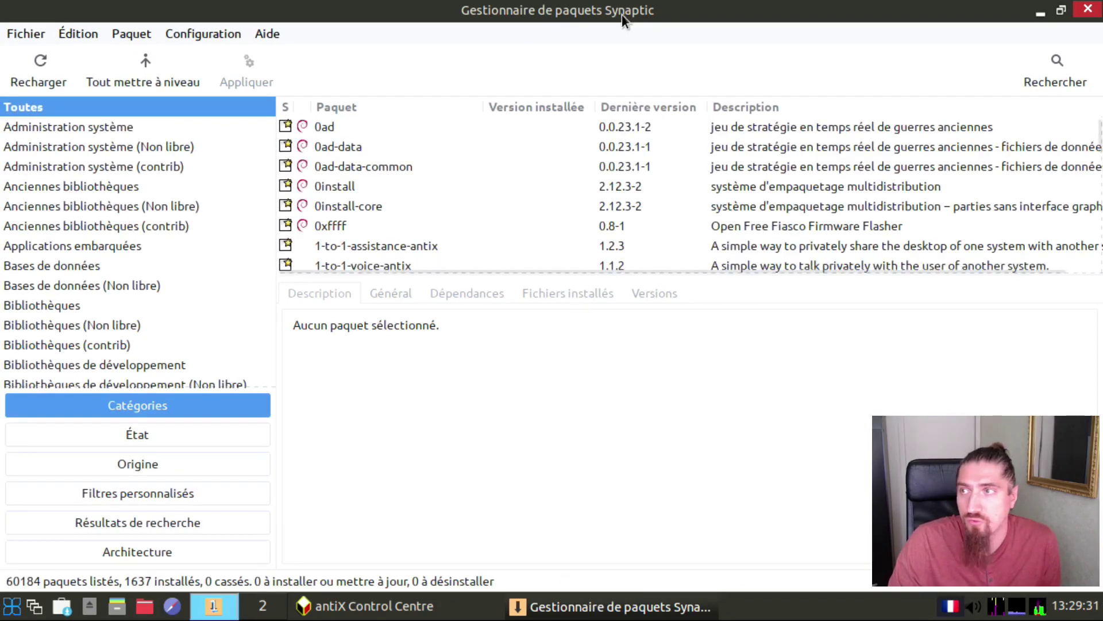
Step: Restore, reposition and resize the Synaptic package manager window, then close it
{"action": "left_click", "coordinate": [1062, 12]}
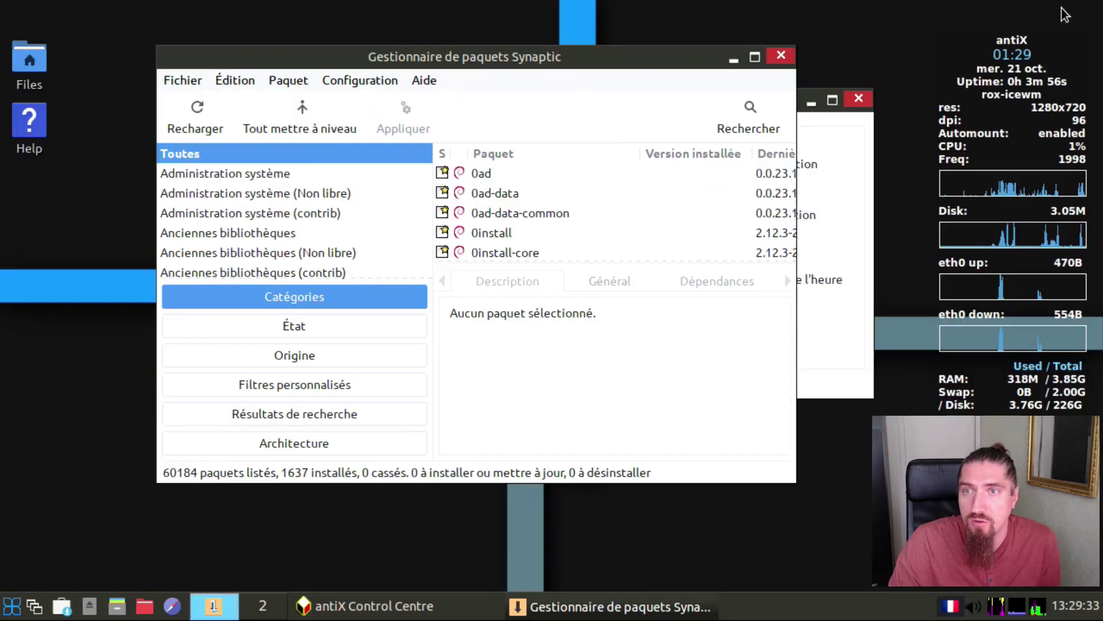
{"action": "left_click_drag", "start_coordinate": [653, 53], "coordinate": [544, 29]}
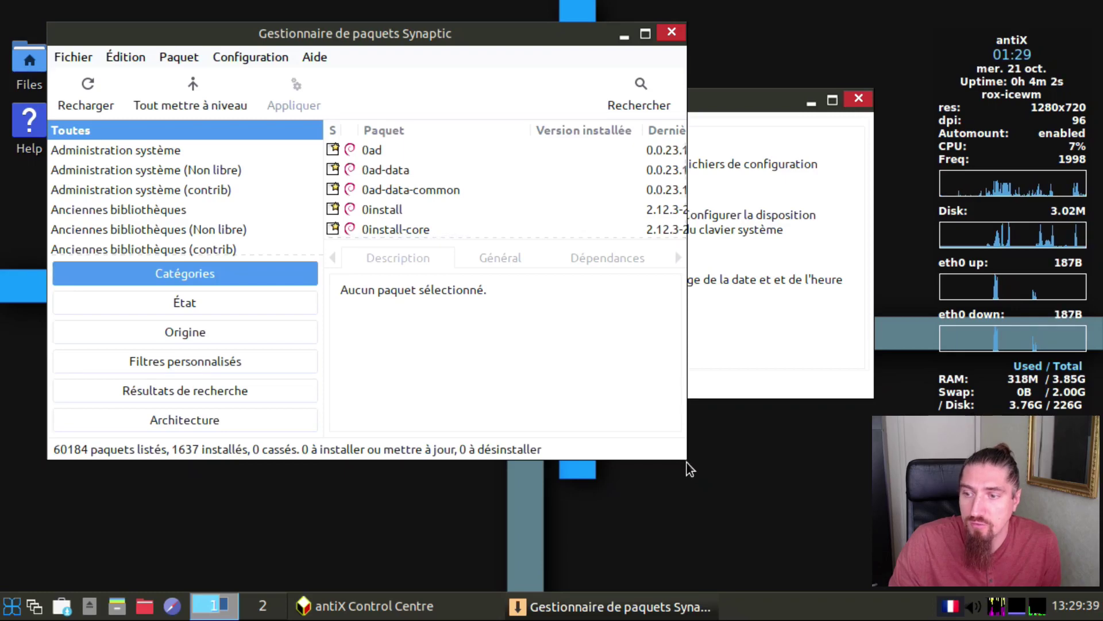
{"action": "left_click_drag", "start_coordinate": [687, 461], "coordinate": [856, 573]}
{"action": "left_click", "coordinate": [839, 34]}
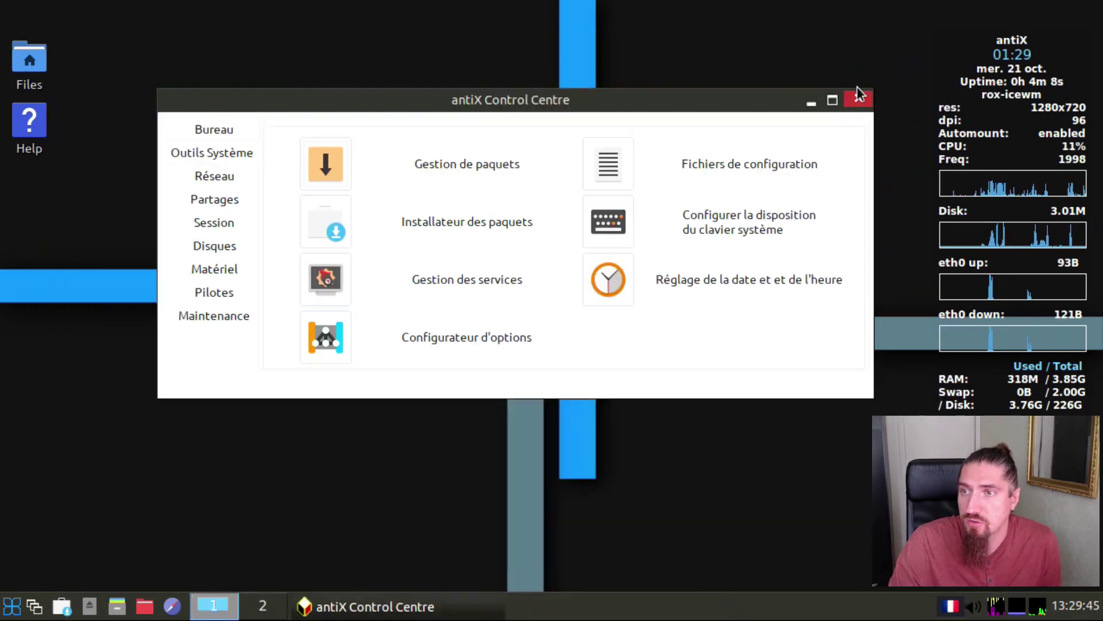
Step: Browse the Réseau, Partages, Session, Disques, Matériel and Pilotes sections of the Control Centre
{"action": "left_click", "coordinate": [206, 172]}
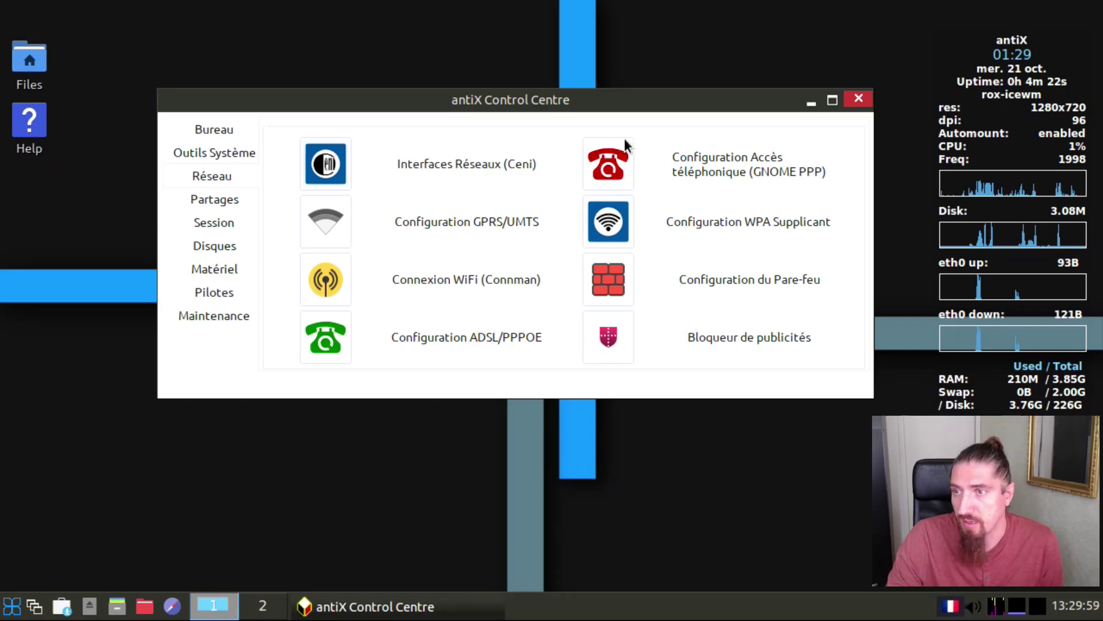
{"action": "left_click", "coordinate": [214, 201]}
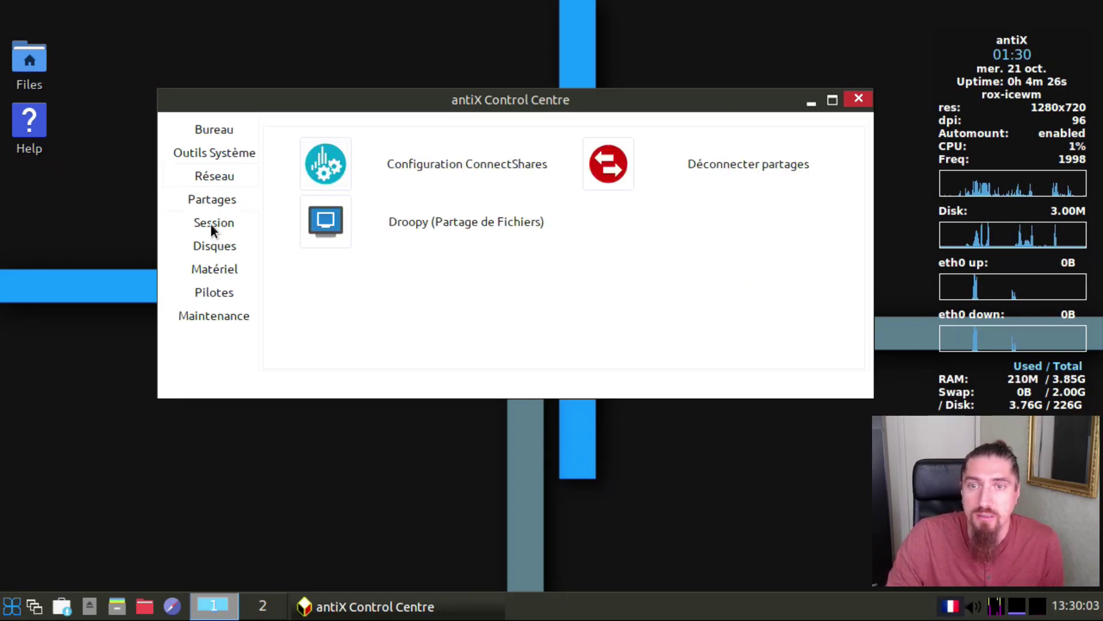
{"action": "left_click", "coordinate": [210, 223]}
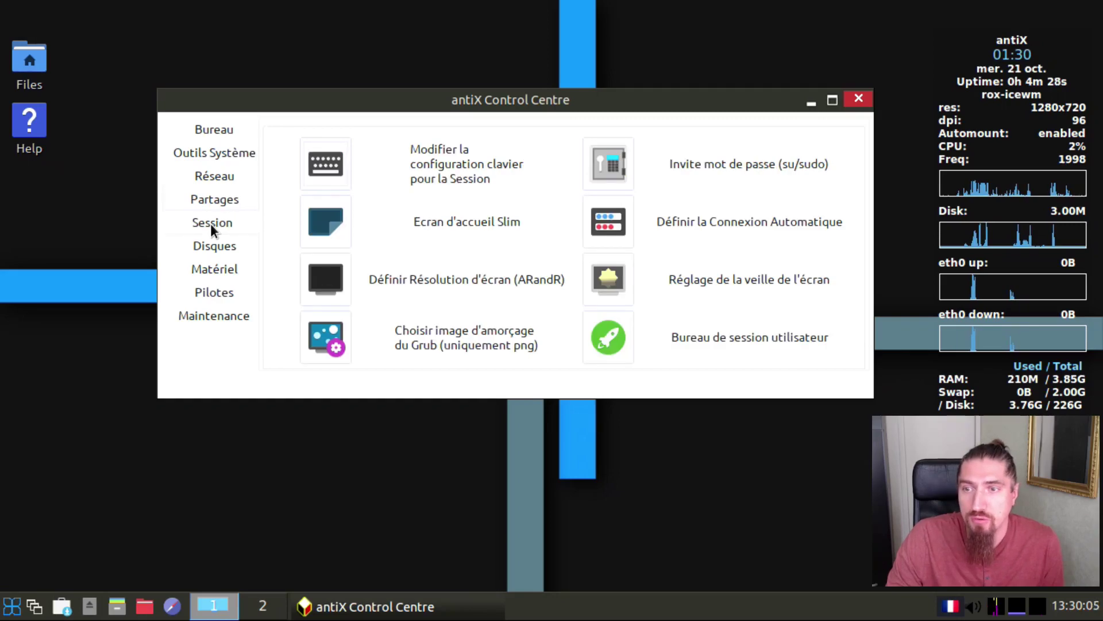
{"action": "left_click", "coordinate": [218, 246]}
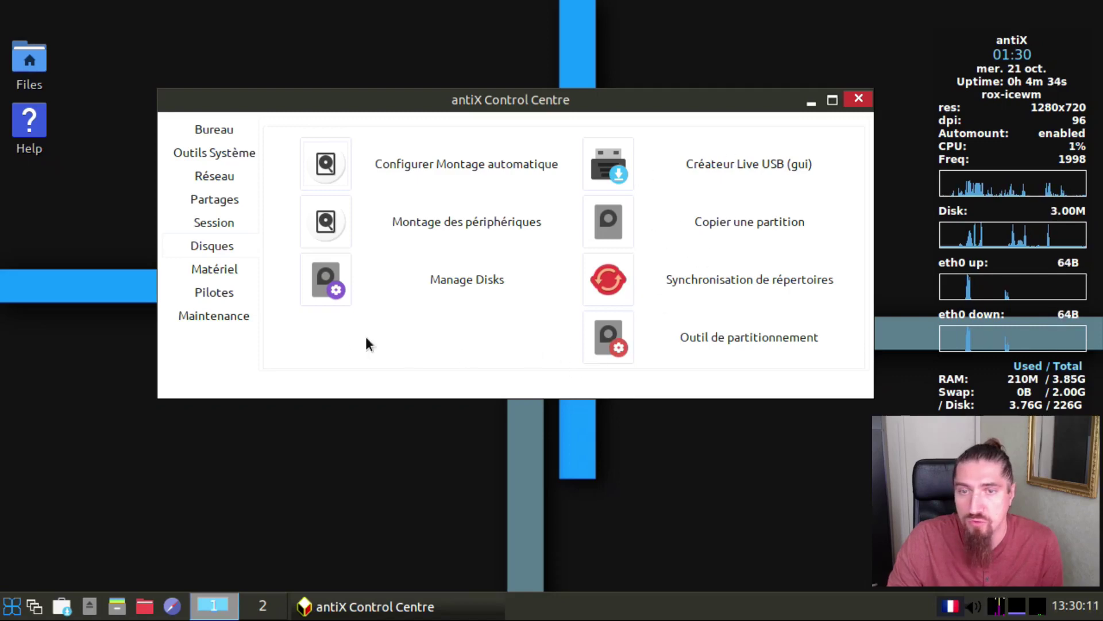
{"action": "left_click", "coordinate": [214, 268]}
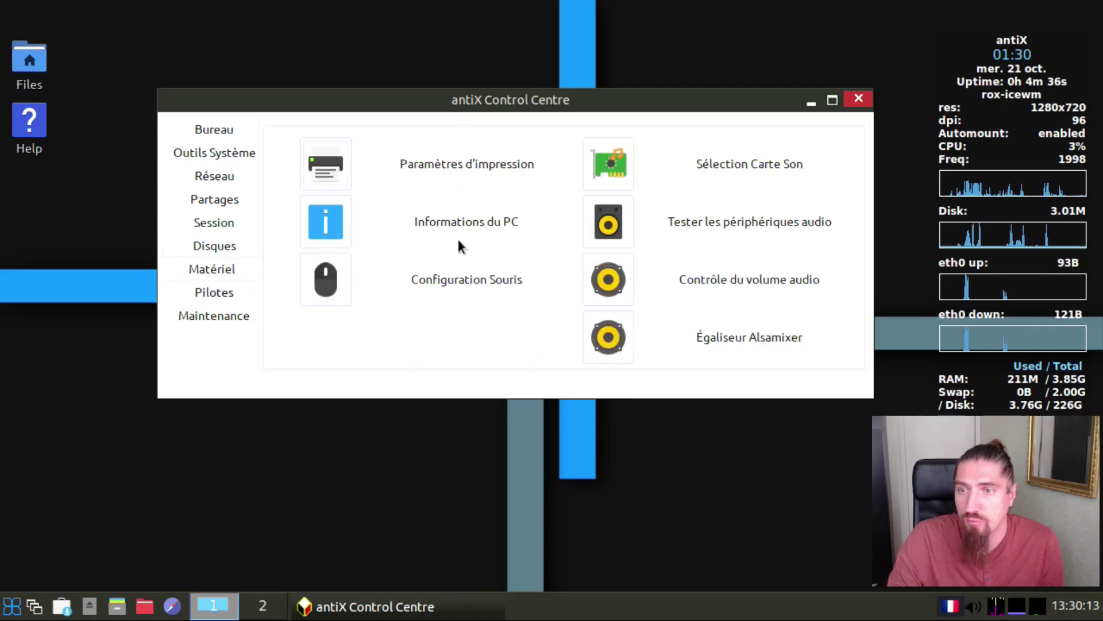
{"action": "left_click", "coordinate": [213, 293]}
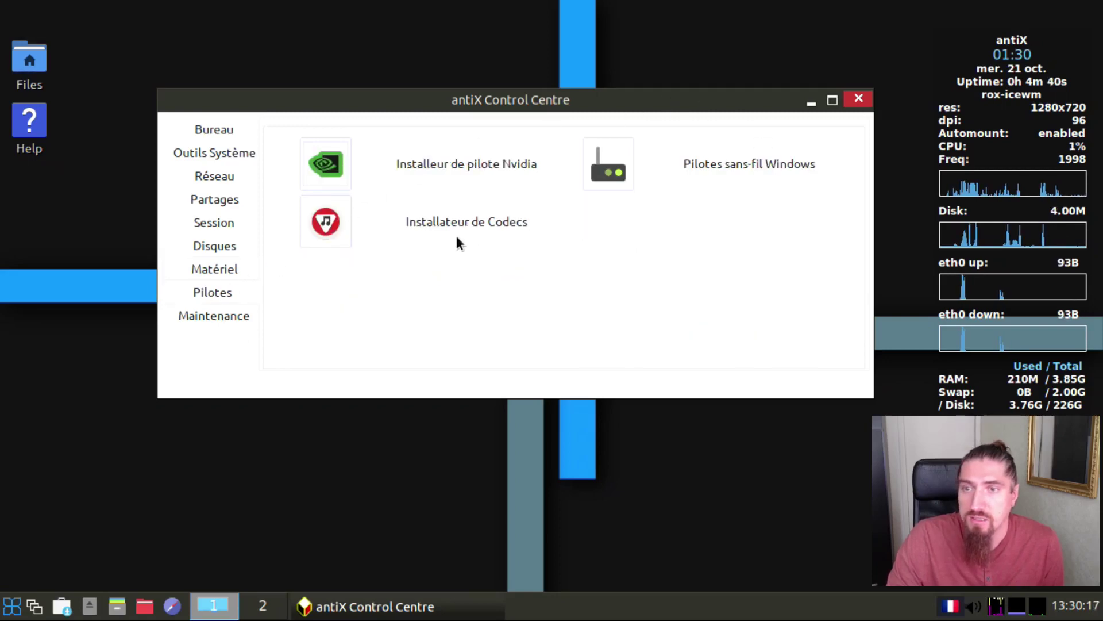
Step: Run the Installateur de Codecs, accept responsibility, and confirm the successful codec installation
{"action": "left_click", "coordinate": [326, 224]}
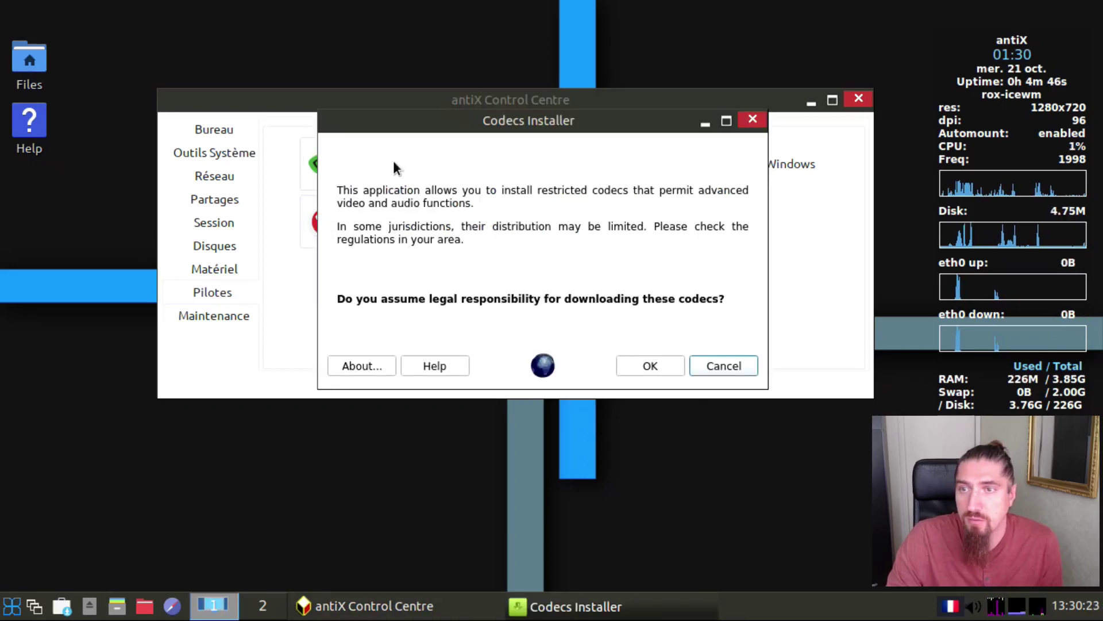
{"action": "left_click", "coordinate": [649, 367]}
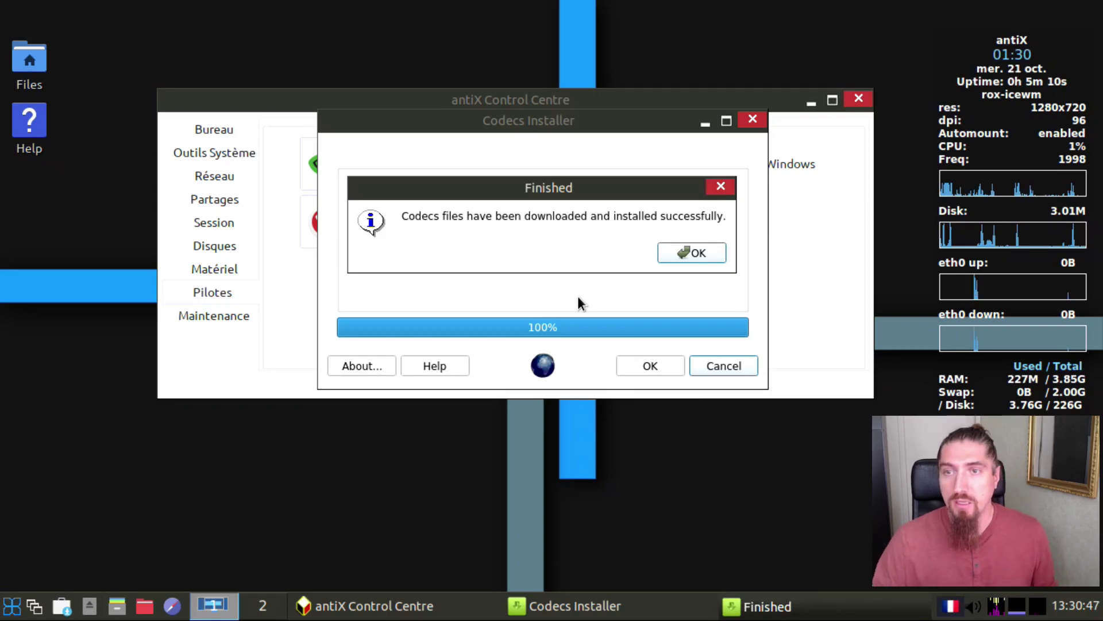
{"action": "left_click", "coordinate": [689, 251]}
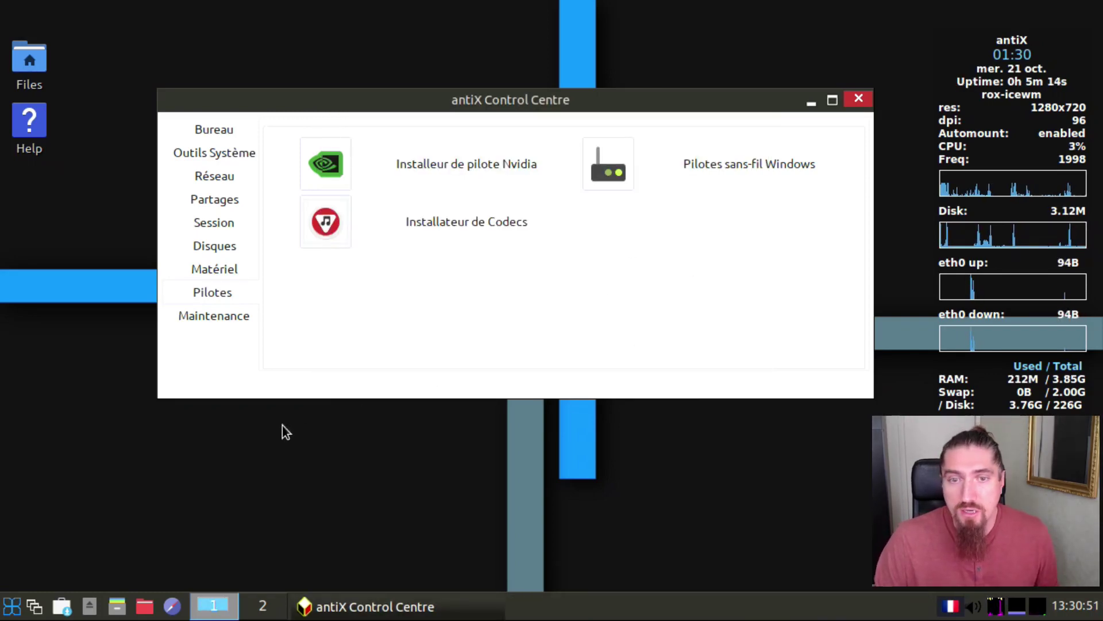
Step: View the Maintenance section, then close the antiX Control Centre window
{"action": "left_click", "coordinate": [227, 315]}
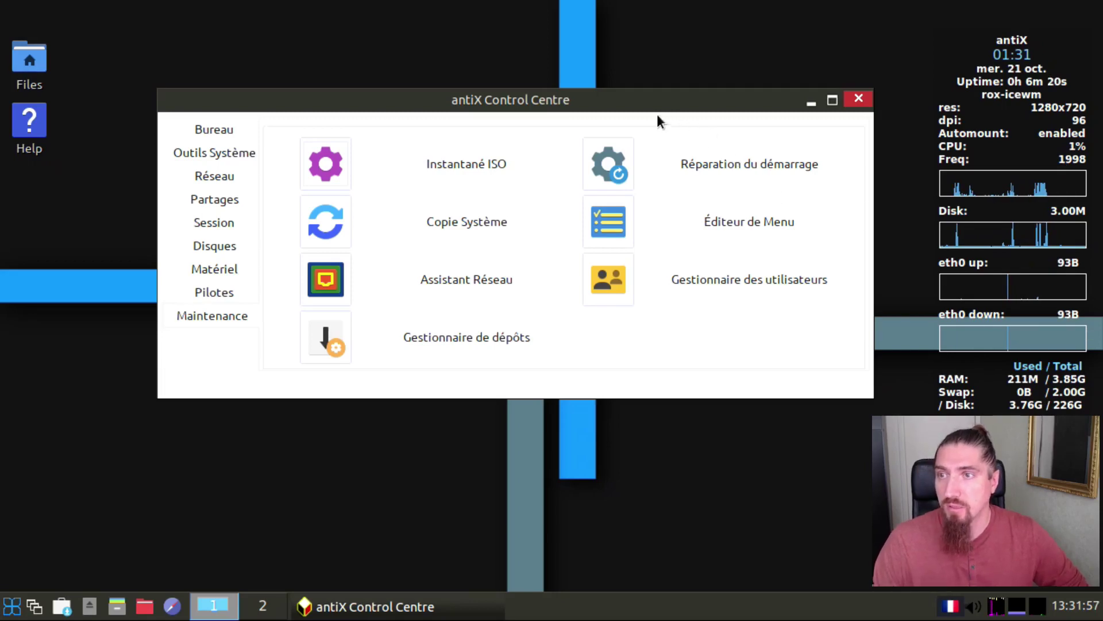
{"action": "left_click_drag", "start_coordinate": [643, 102], "coordinate": [599, 86]}
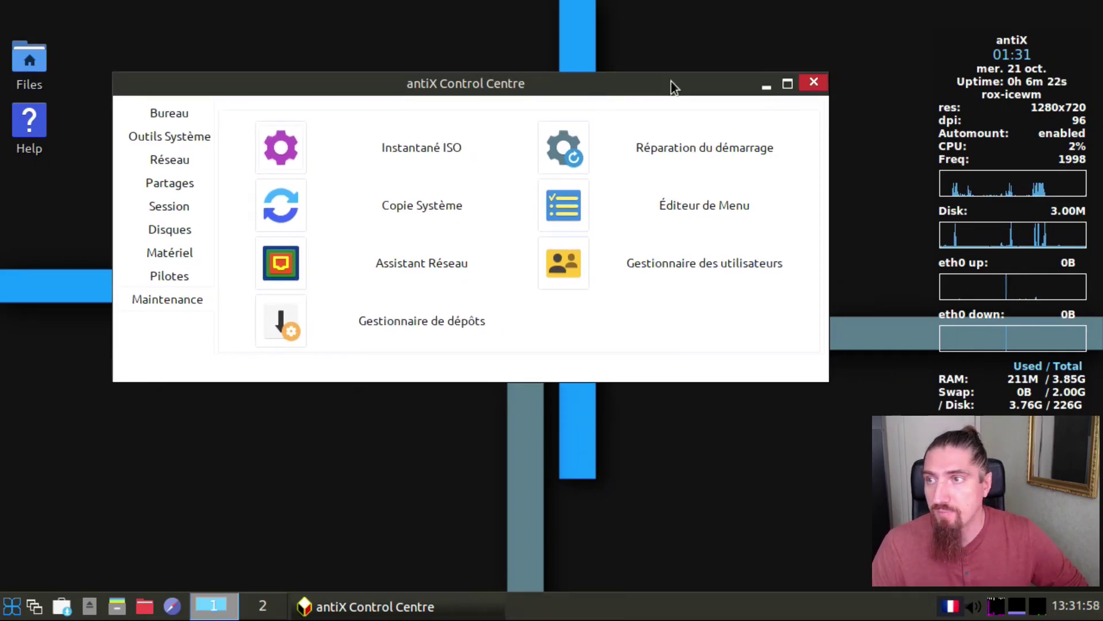
{"action": "left_click", "coordinate": [813, 83]}
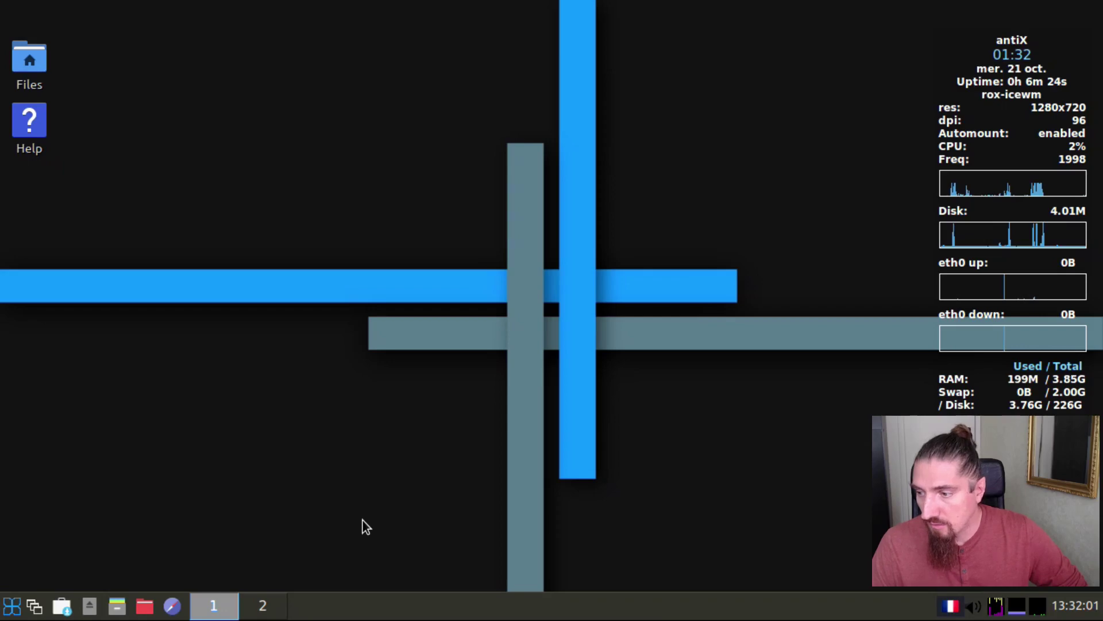
Step: Launch LibreOffice Draw from Applications > antiX > Graphisme in the start menu
{"action": "left_click", "coordinate": [23, 609]}
{"action": "mouse_move", "coordinate": [49, 306]}
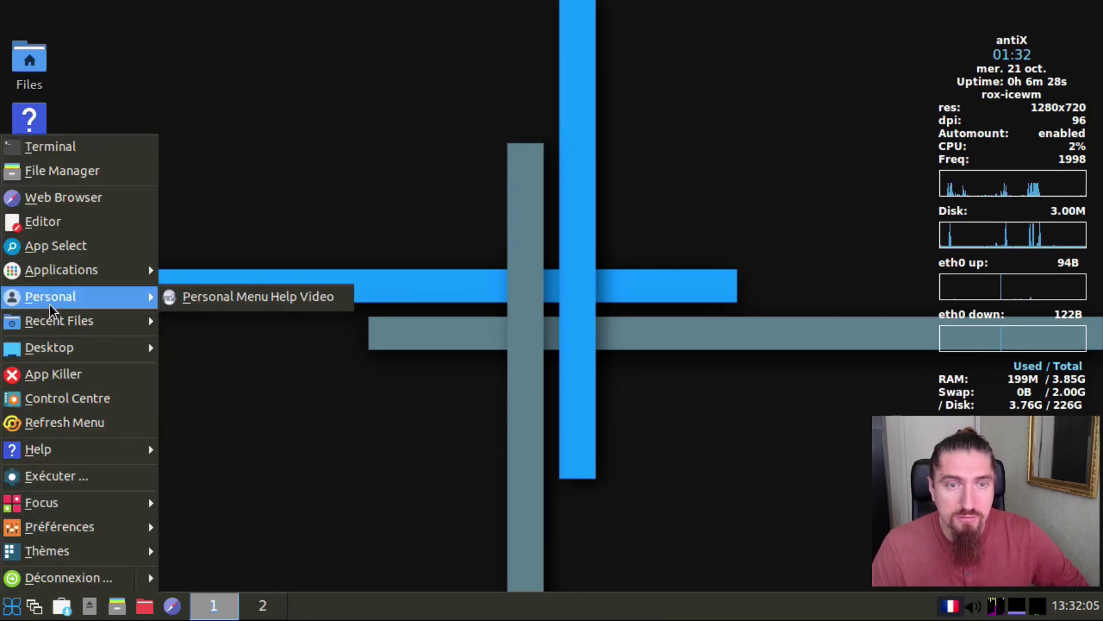
{"action": "mouse_move", "coordinate": [63, 275]}
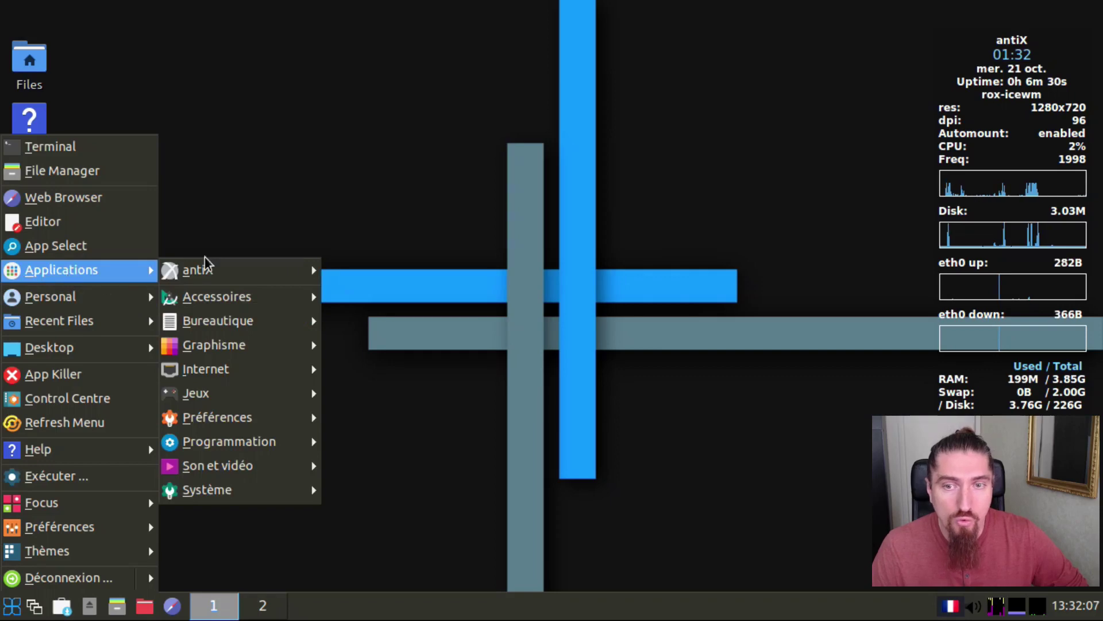
{"action": "mouse_move", "coordinate": [301, 272]}
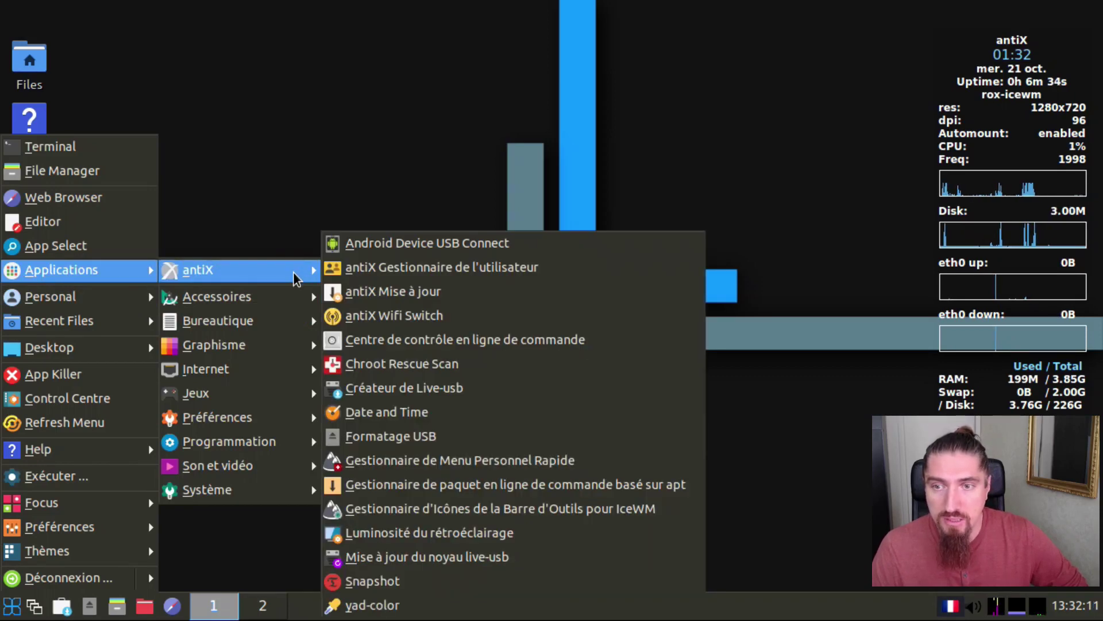
{"action": "mouse_move", "coordinate": [291, 300]}
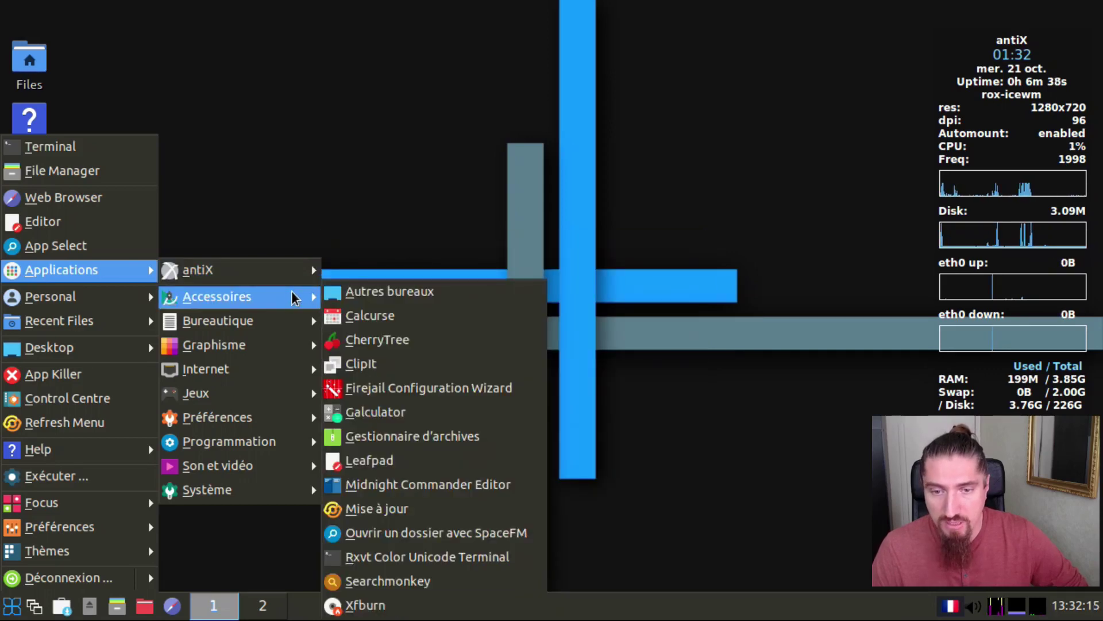
{"action": "mouse_move", "coordinate": [262, 351]}
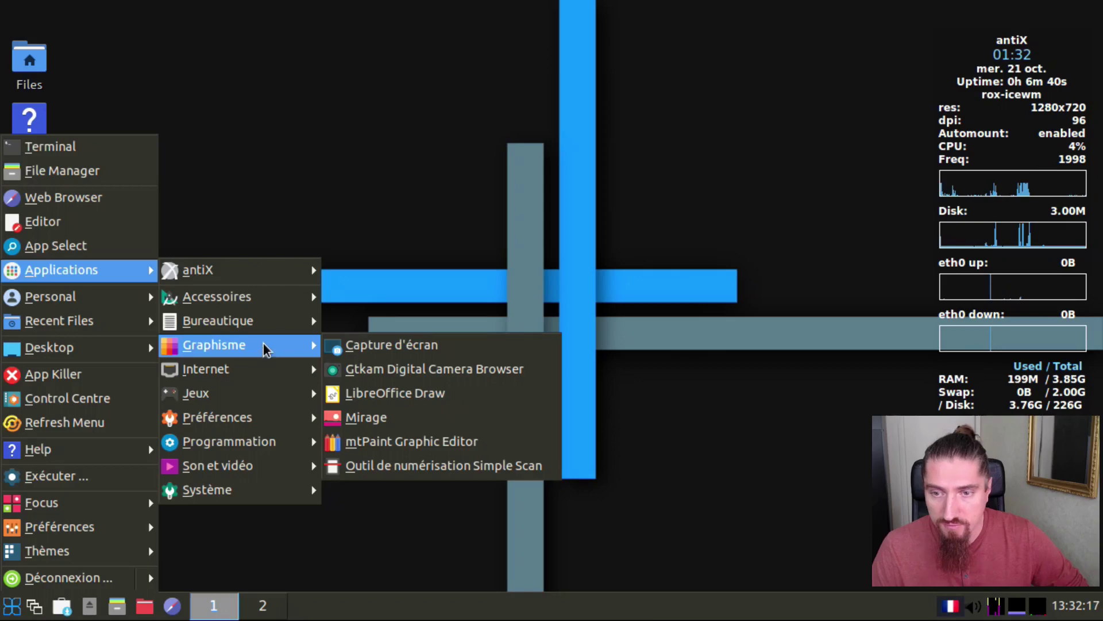
{"action": "left_click", "coordinate": [403, 397]}
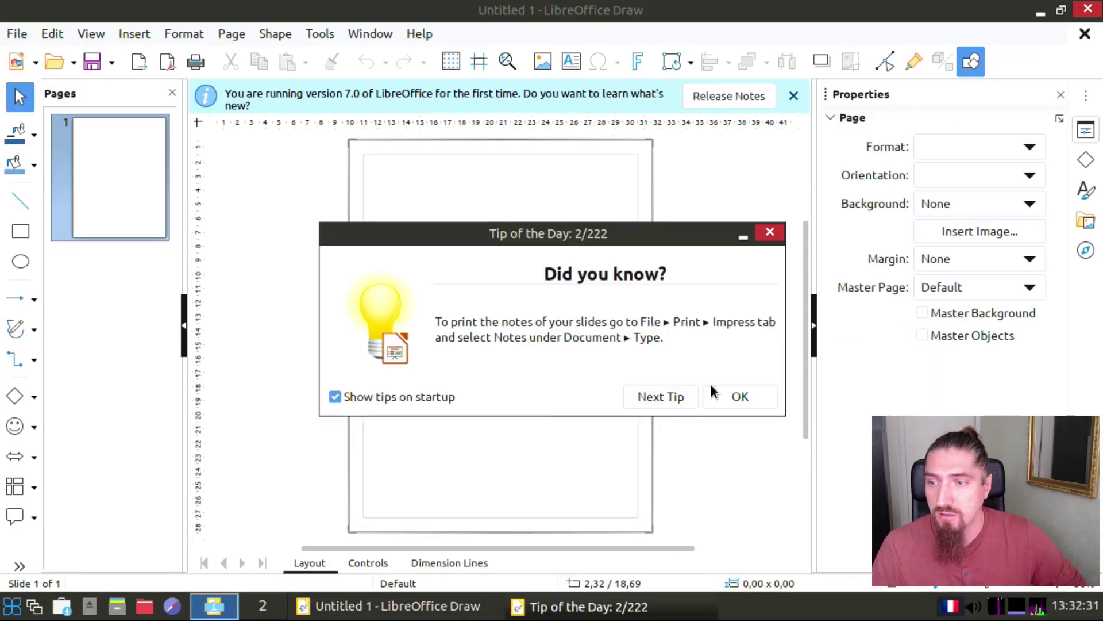
Step: Dismiss the Tip of the Day and close the blank LibreOffice Draw window
{"action": "left_click", "coordinate": [722, 396]}
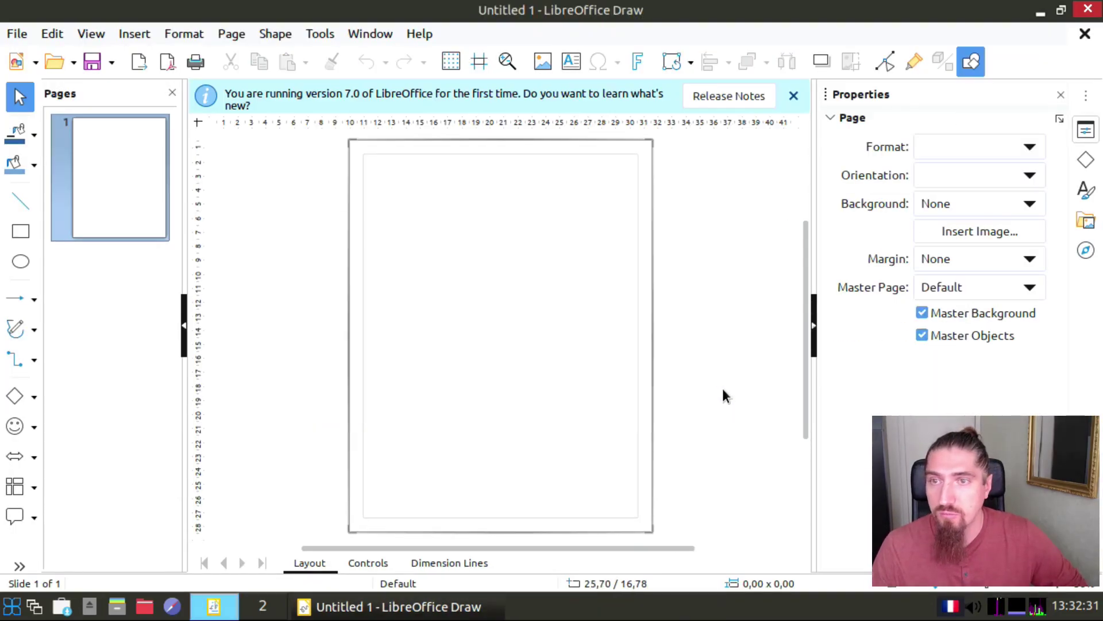
{"action": "left_click", "coordinate": [1090, 9]}
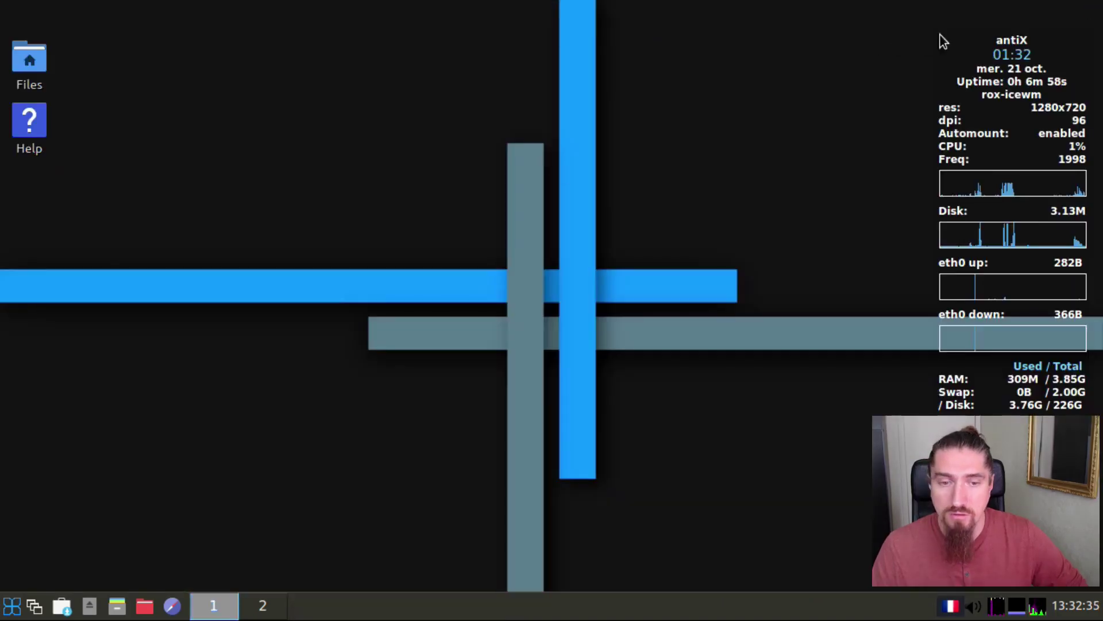
Step: Launch LibreOffice Writer from Applications > Bureautique in the start menu
{"action": "left_click", "coordinate": [12, 605]}
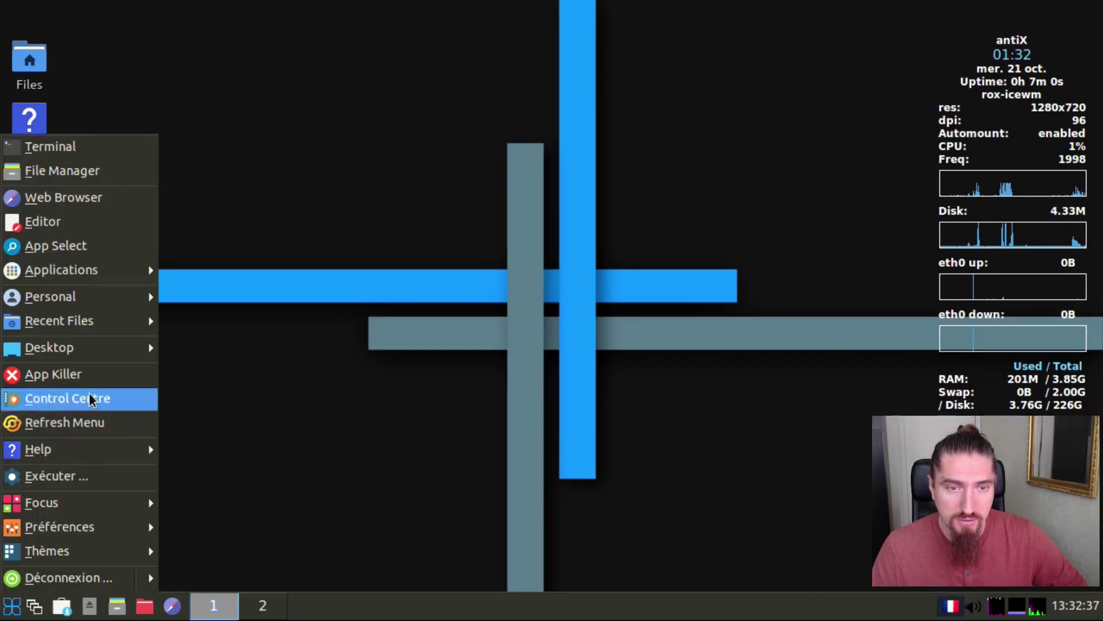
{"action": "mouse_move", "coordinate": [109, 280]}
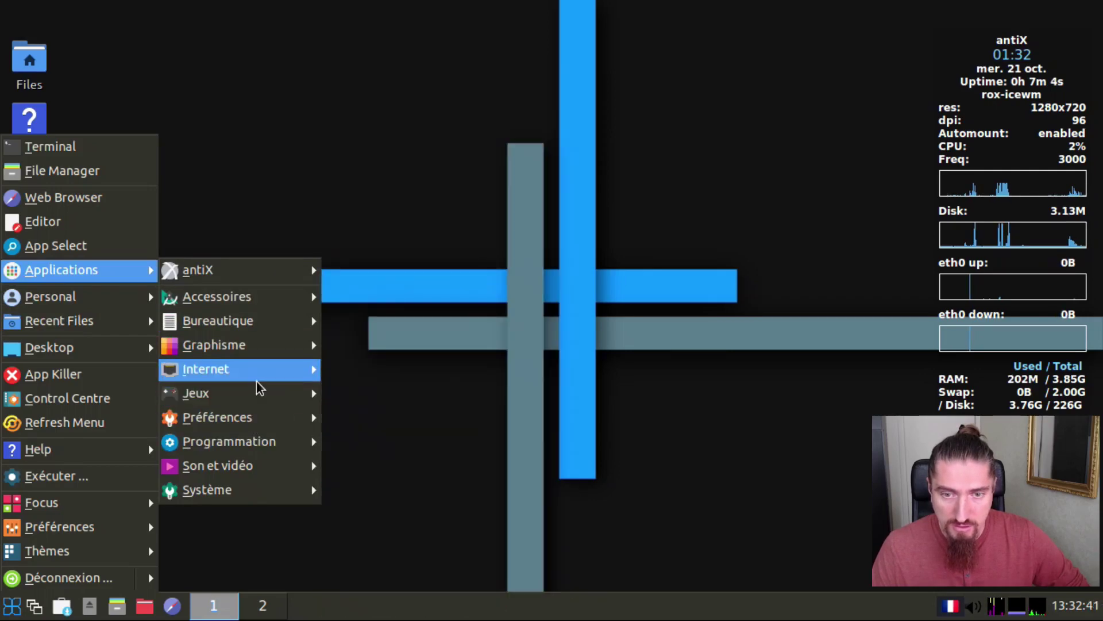
{"action": "mouse_move", "coordinate": [278, 332]}
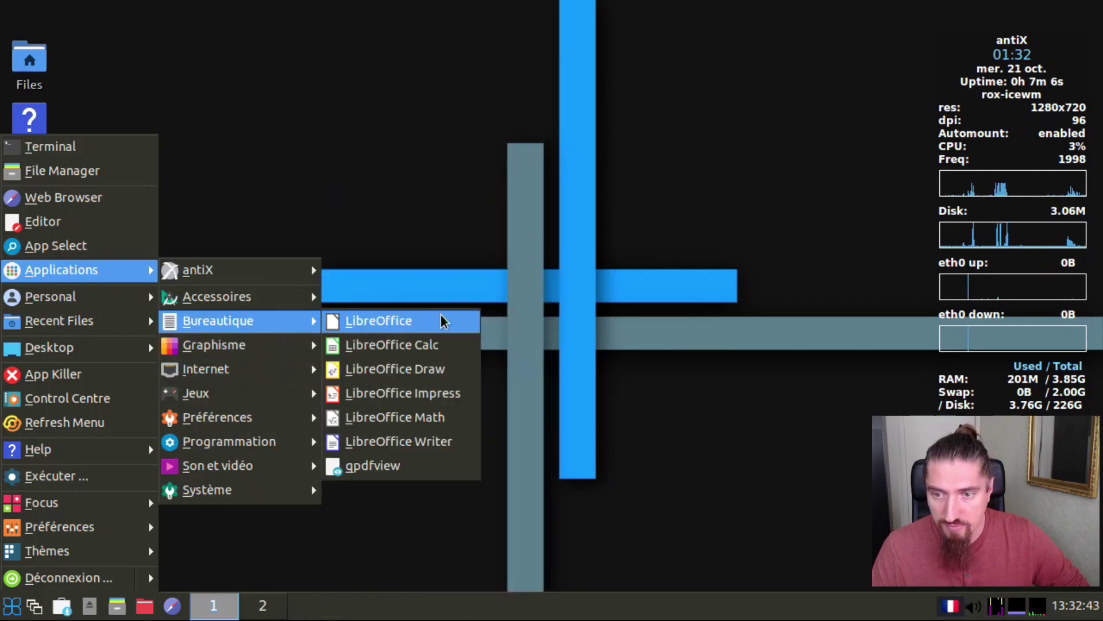
{"action": "left_click", "coordinate": [415, 447]}
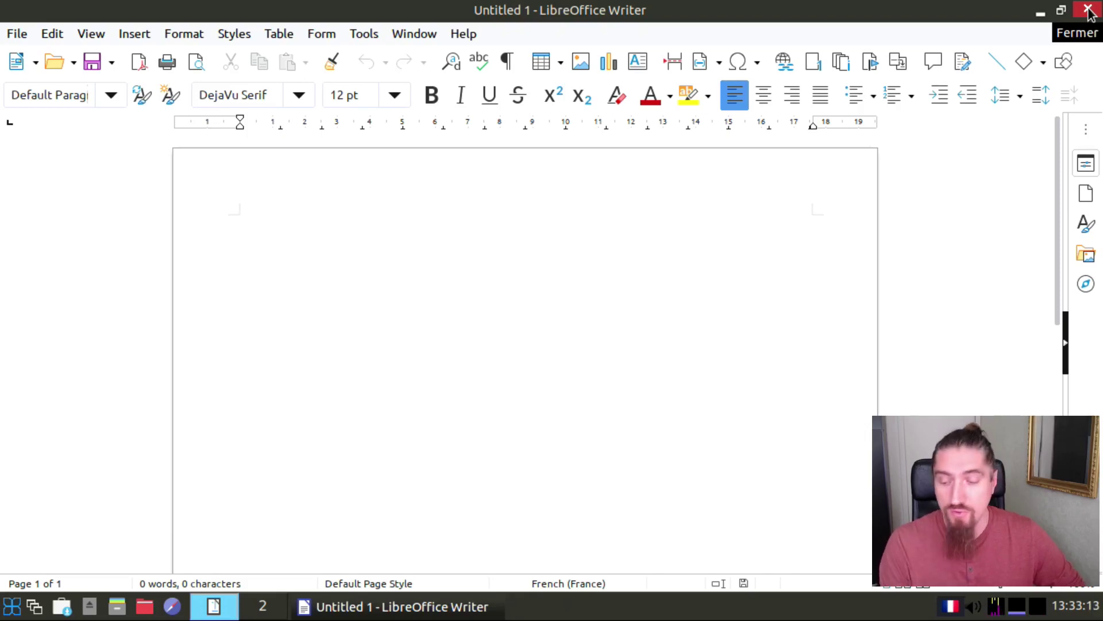
Step: Close the blank Untitled 1 Writer document window
{"action": "left_click", "coordinate": [1090, 10]}
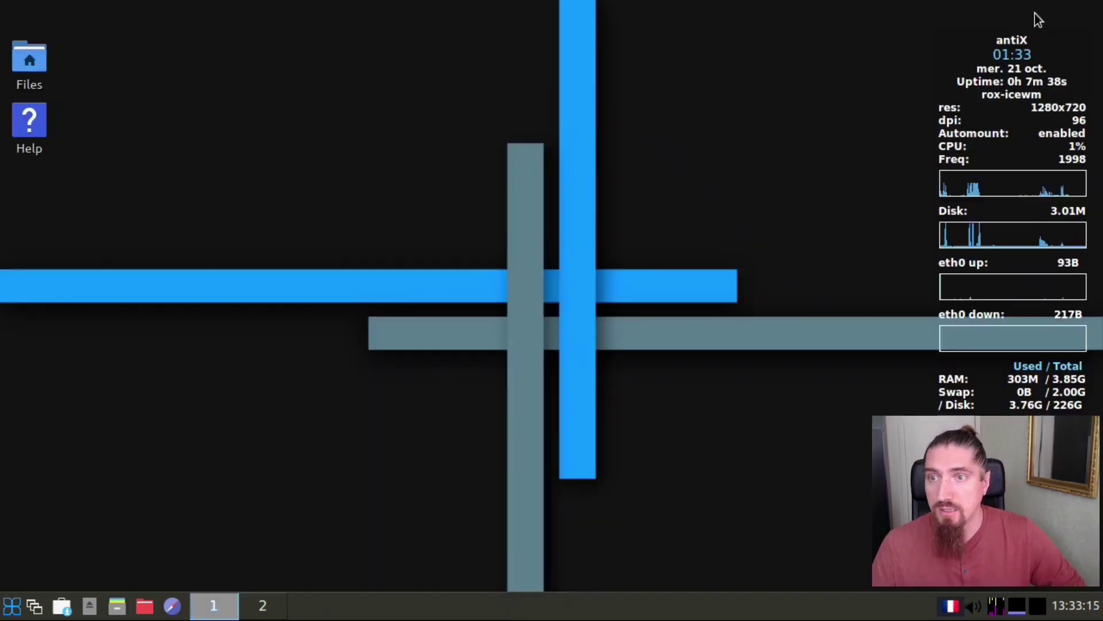
Step: Launch Gweled from Applications > Jeux and start a Normal game
{"action": "left_click", "coordinate": [11, 606]}
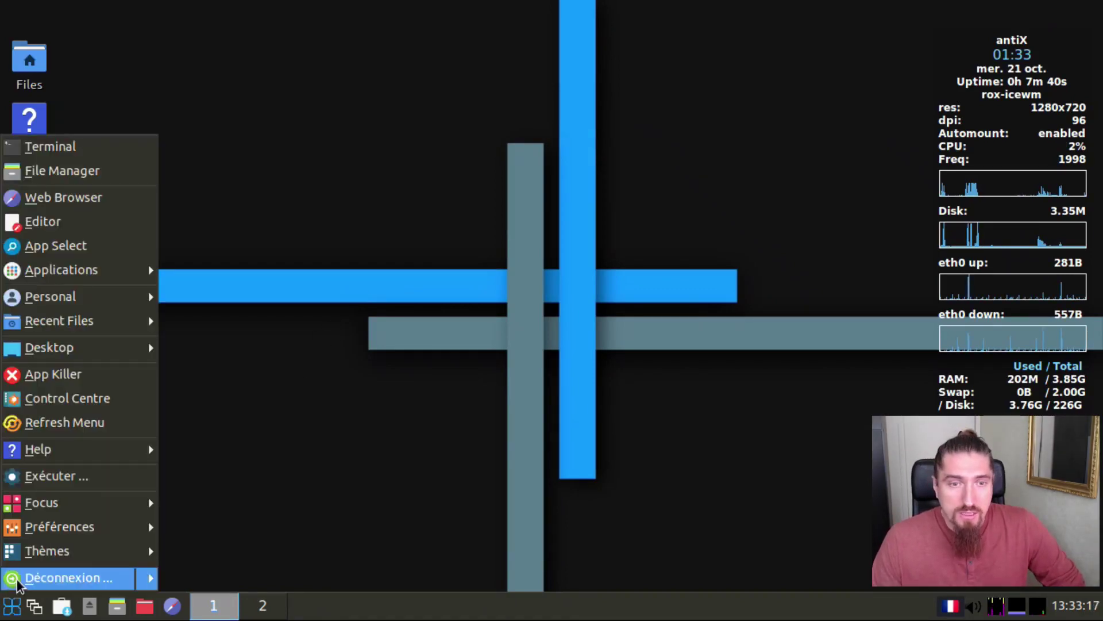
{"action": "mouse_move", "coordinate": [106, 271]}
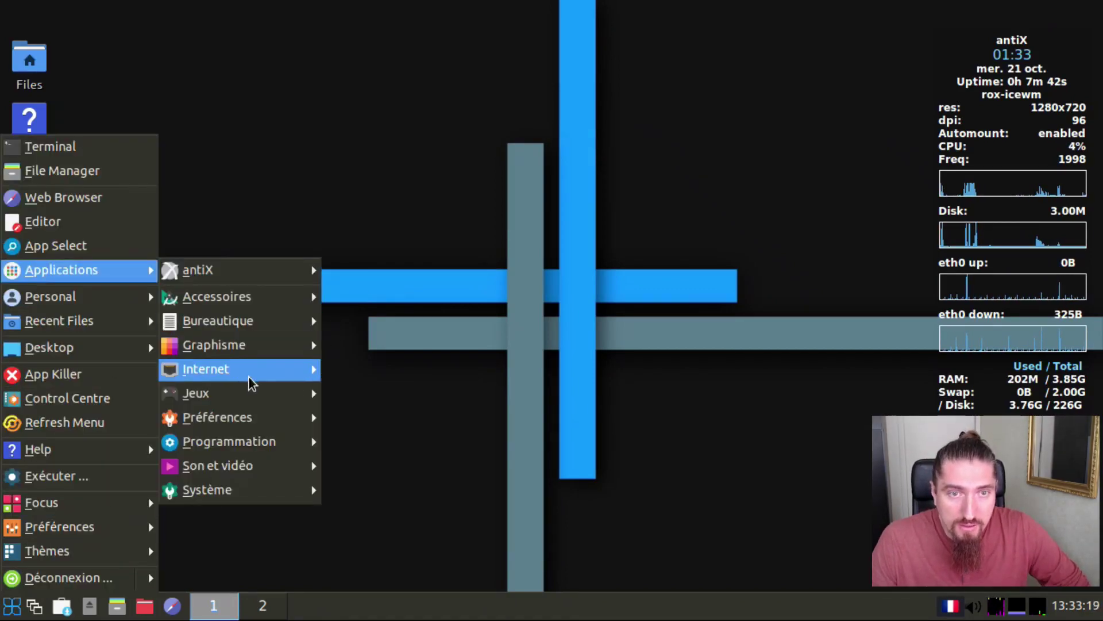
{"action": "mouse_move", "coordinate": [252, 401]}
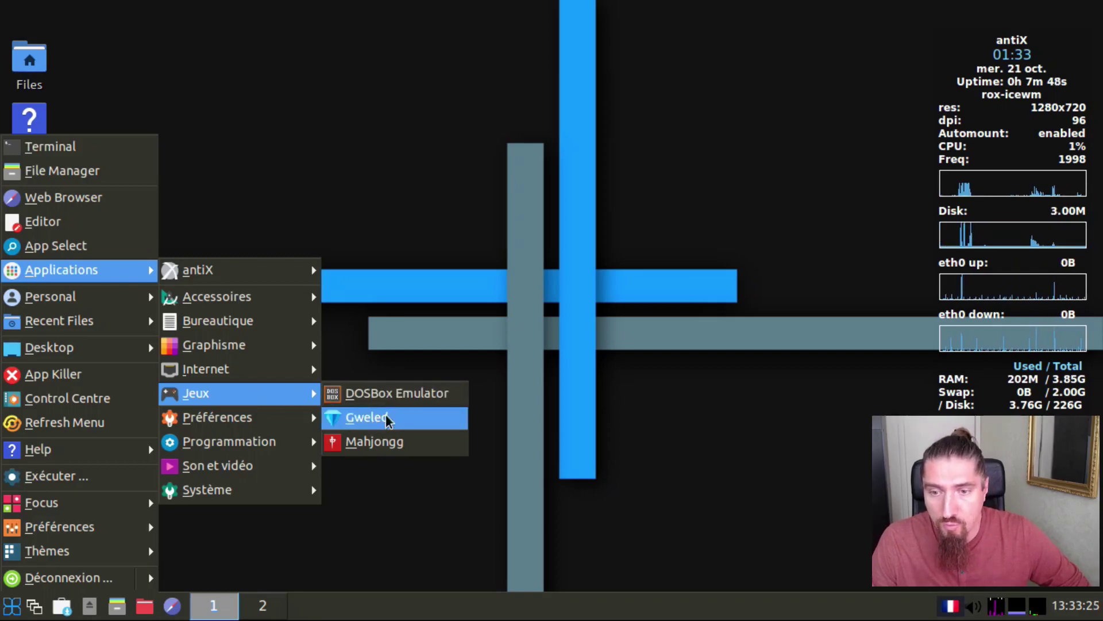
{"action": "left_click", "coordinate": [401, 418]}
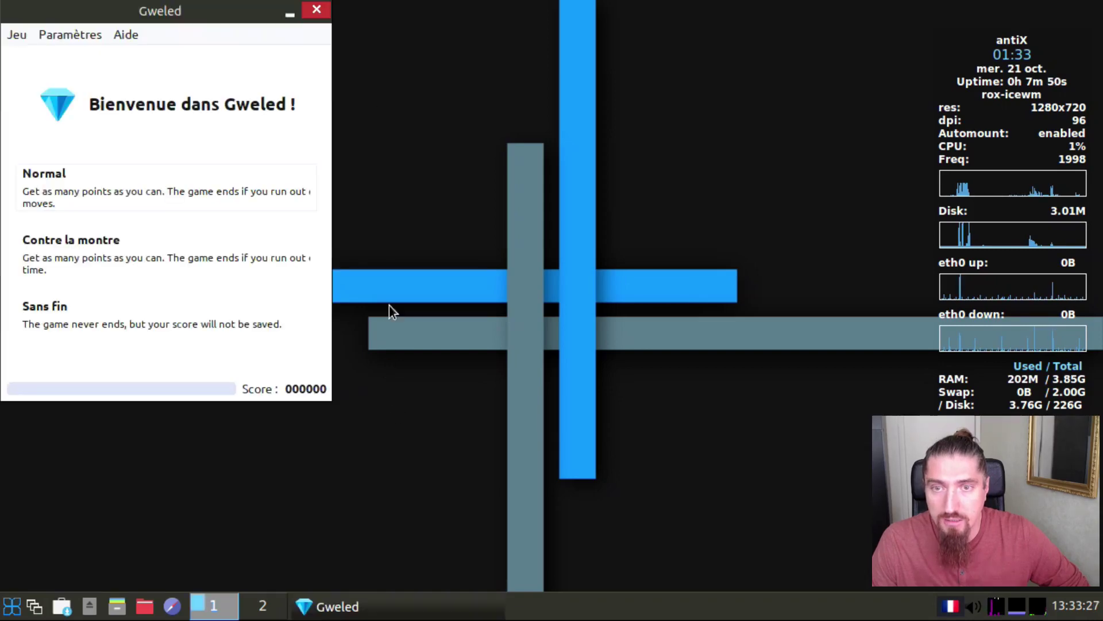
{"action": "left_click", "coordinate": [87, 194]}
Step: Center the Gweled window and swap a green jewel up to match three for 10 points
{"action": "left_click_drag", "start_coordinate": [210, 15], "coordinate": [442, 65]}
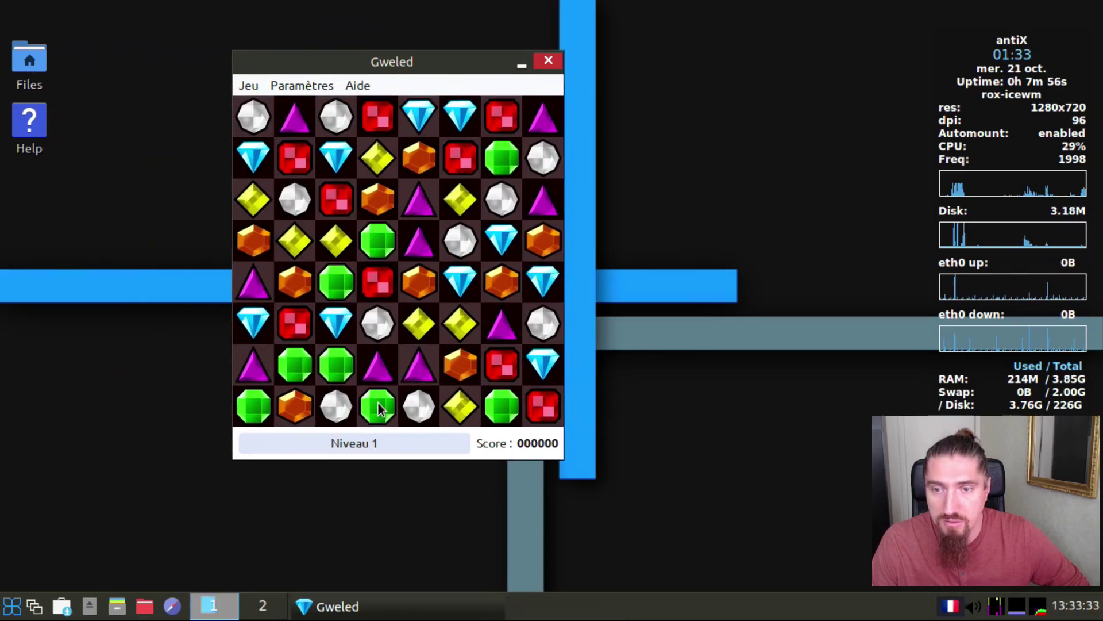
{"action": "left_click", "coordinate": [376, 364]}
{"action": "left_click", "coordinate": [377, 364]}
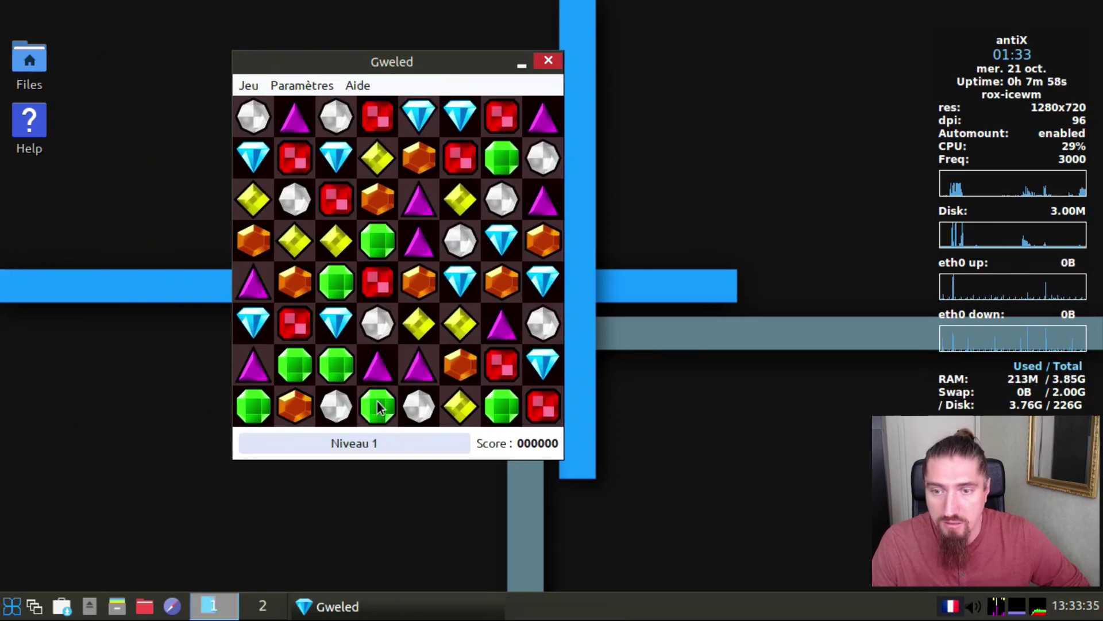
{"action": "left_click_drag", "start_coordinate": [377, 406], "coordinate": [375, 384]}
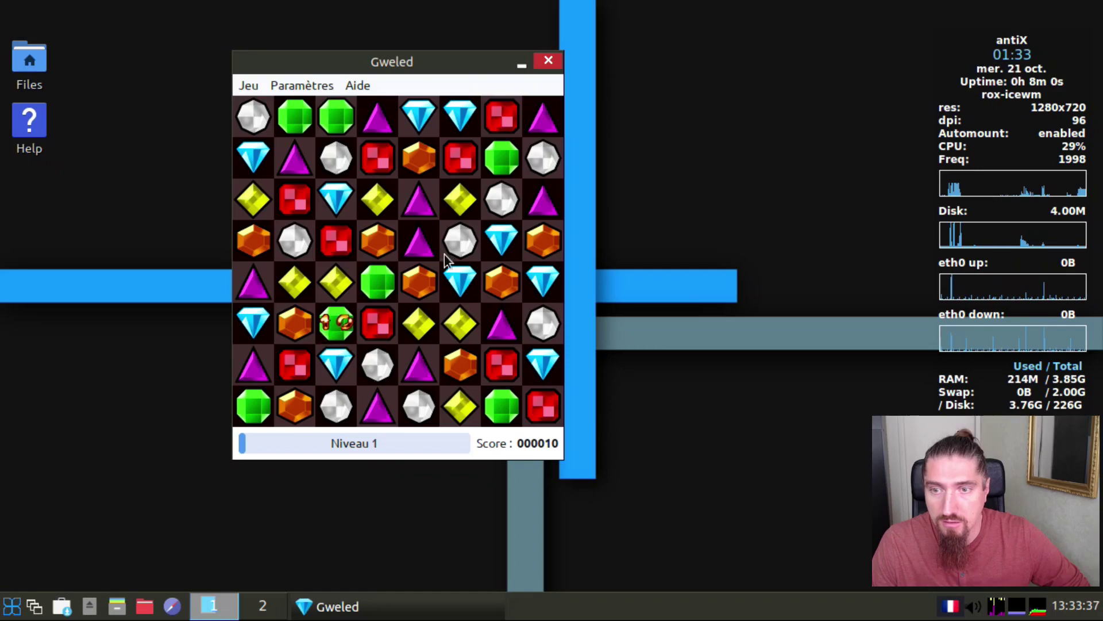
Step: Quit Gweled, declining to save the current game
{"action": "left_click", "coordinate": [549, 61]}
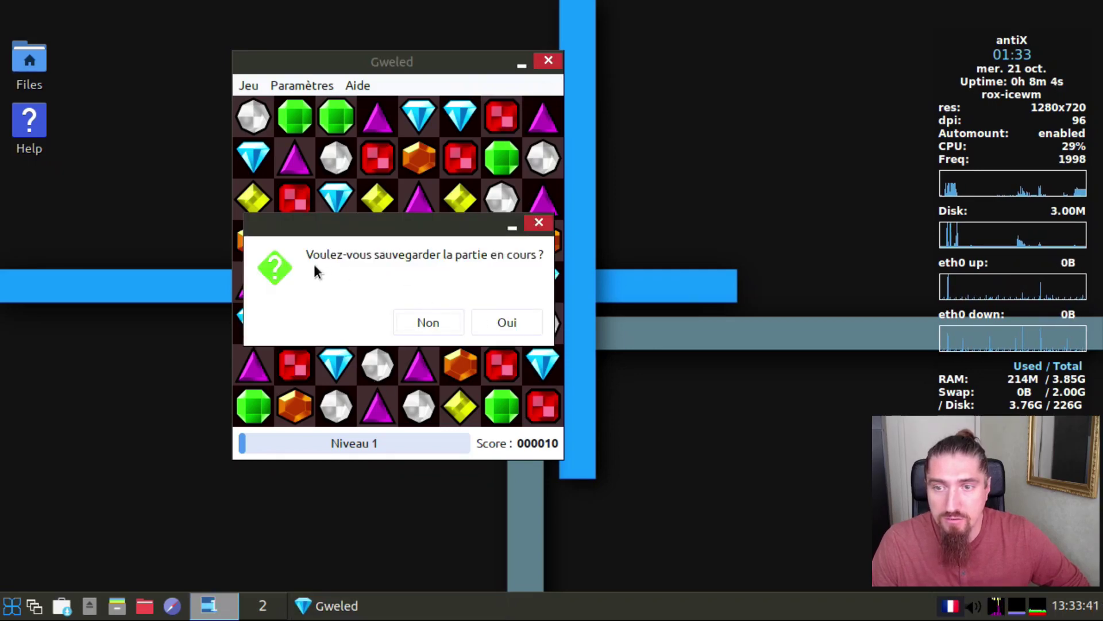
{"action": "left_click", "coordinate": [454, 321]}
{"action": "left_click", "coordinate": [11, 606]}
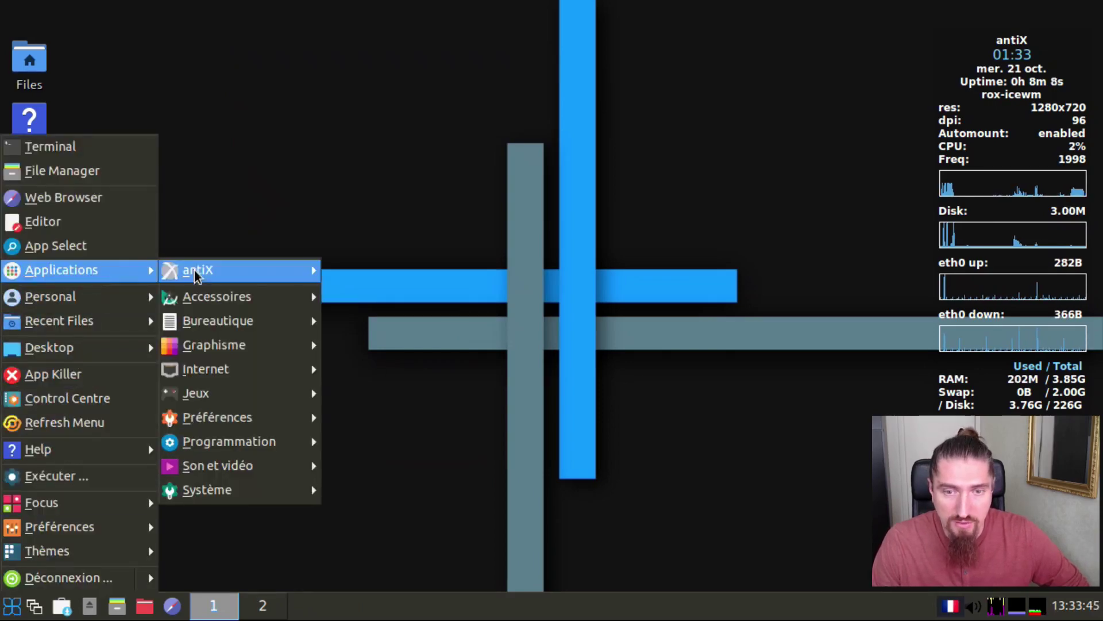
Step: Launch Htop from the Système submenu of the applications menu
{"action": "mouse_move", "coordinate": [250, 305]}
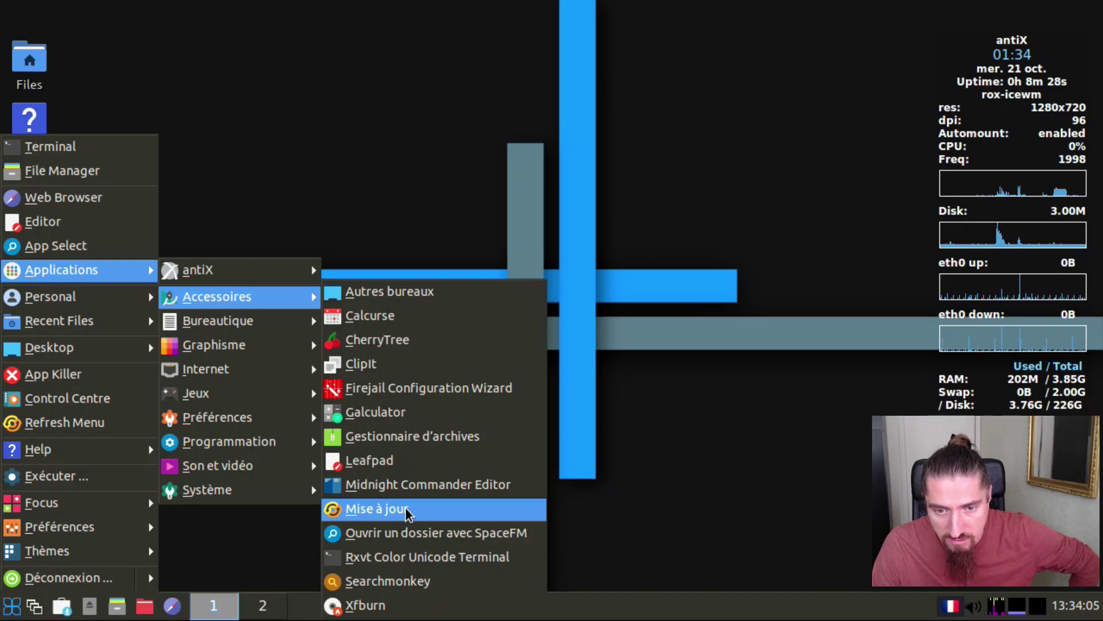
{"action": "mouse_move", "coordinate": [287, 499]}
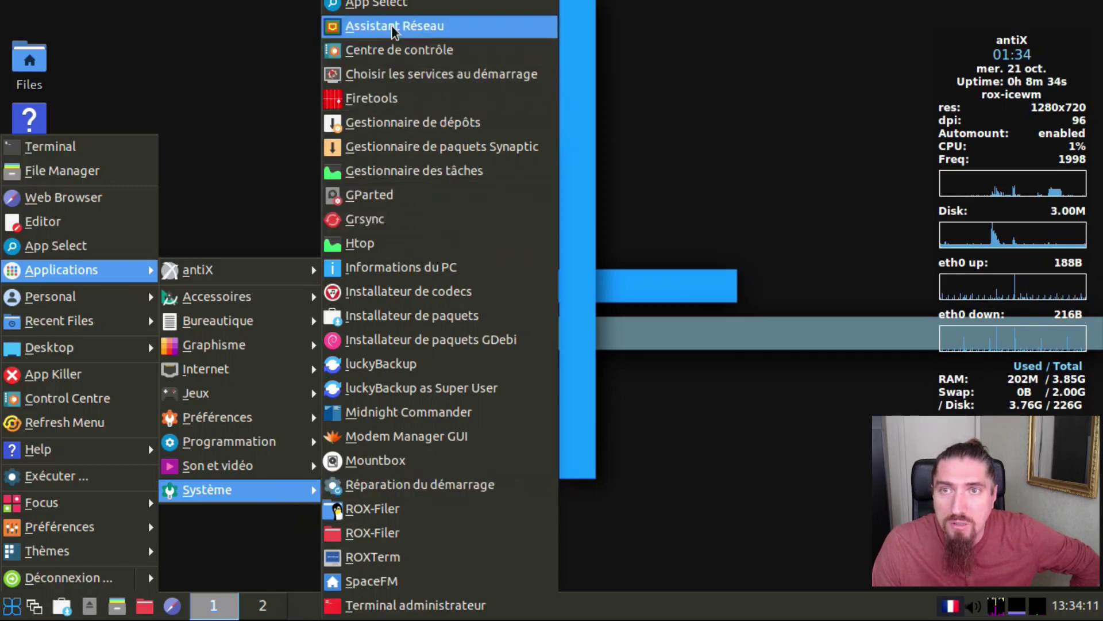
{"action": "scroll", "coordinate": [392, 30], "scroll_direction": "up", "scroll_amount": 1}
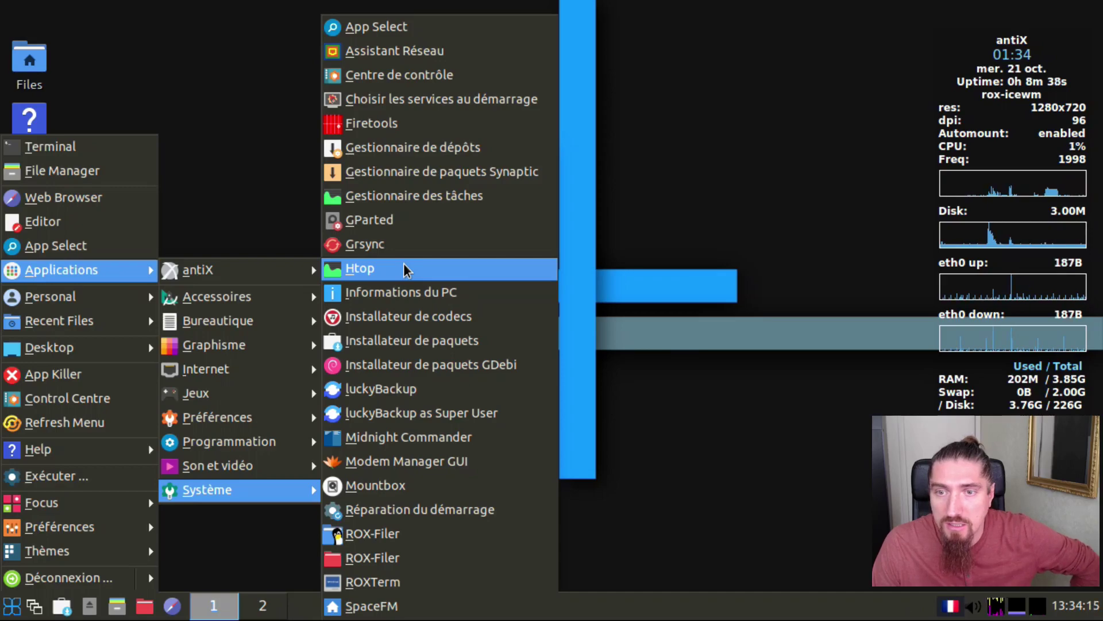
{"action": "left_click", "coordinate": [404, 266]}
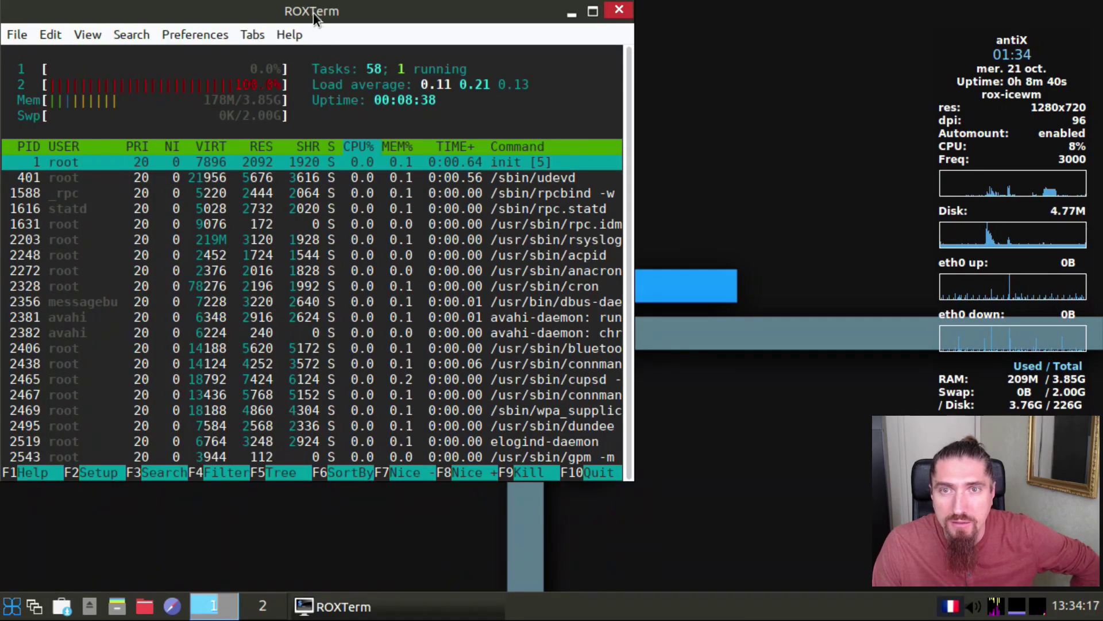
Step: Make the htop ROXTerm window taller and wider to show more processes, then close it
{"action": "left_click_drag", "start_coordinate": [313, 12], "coordinate": [420, 60]}
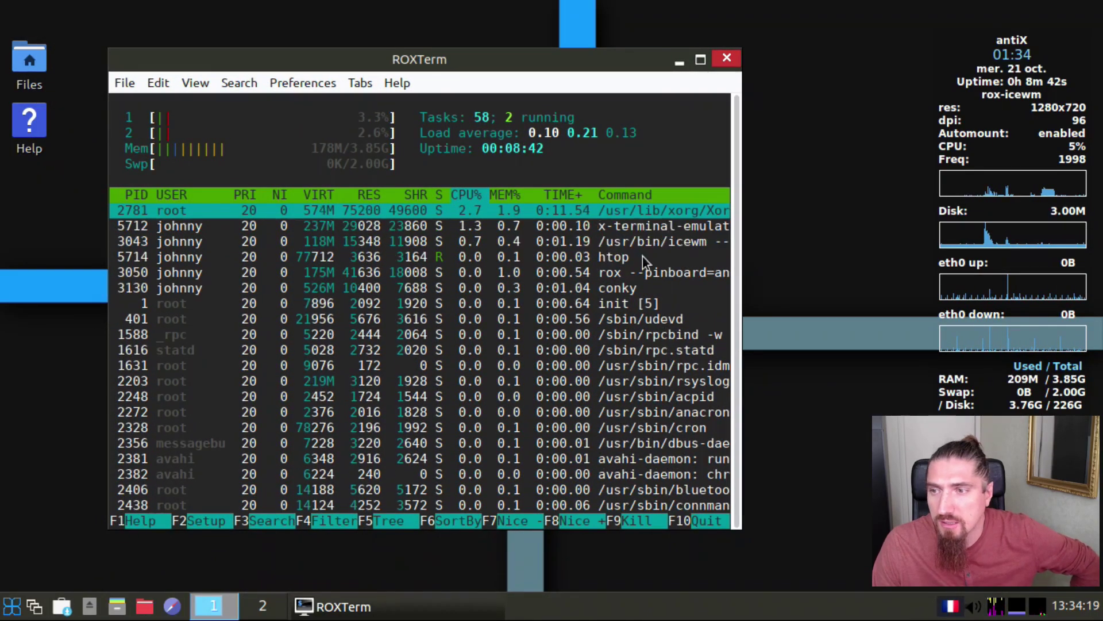
{"action": "left_click_drag", "start_coordinate": [628, 60], "coordinate": [578, 22]}
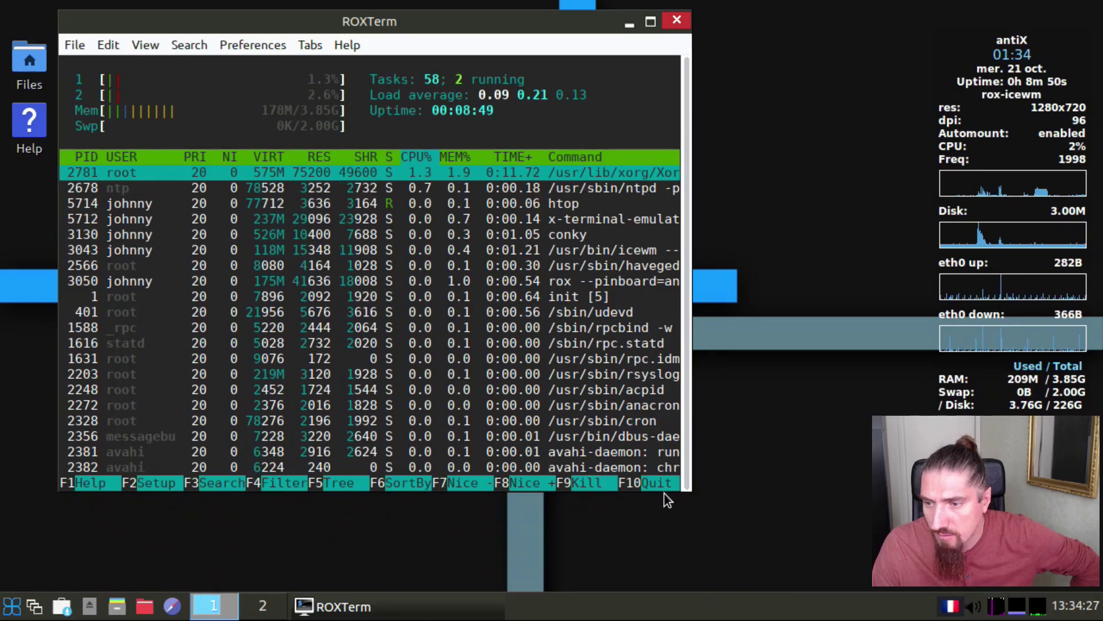
{"action": "left_click_drag", "start_coordinate": [665, 493], "coordinate": [668, 566]}
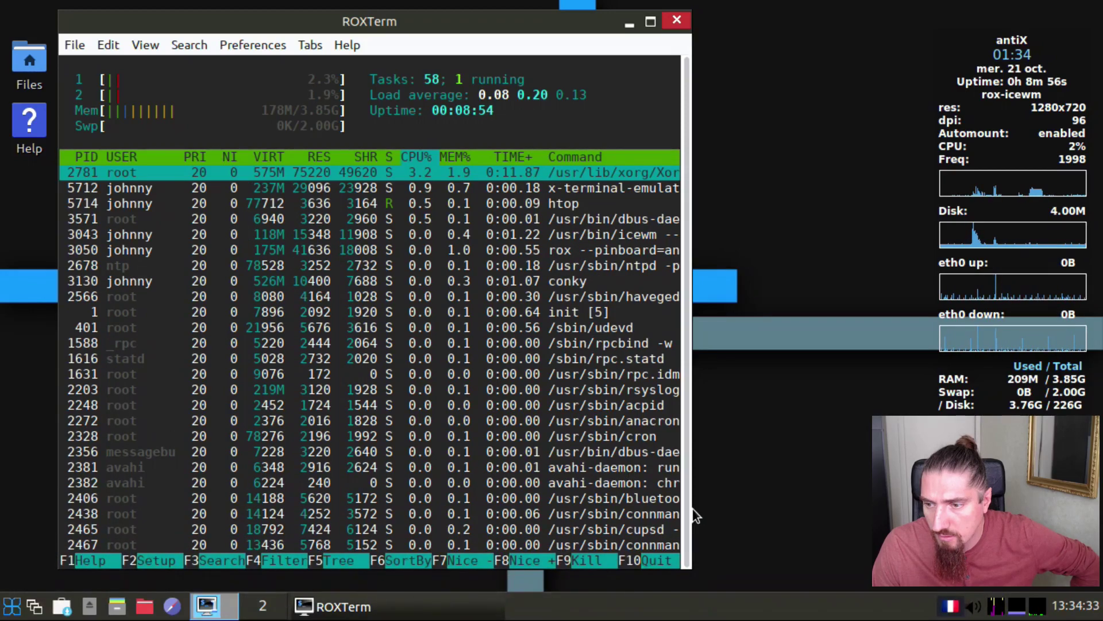
{"action": "left_click_drag", "start_coordinate": [693, 514], "coordinate": [924, 514]}
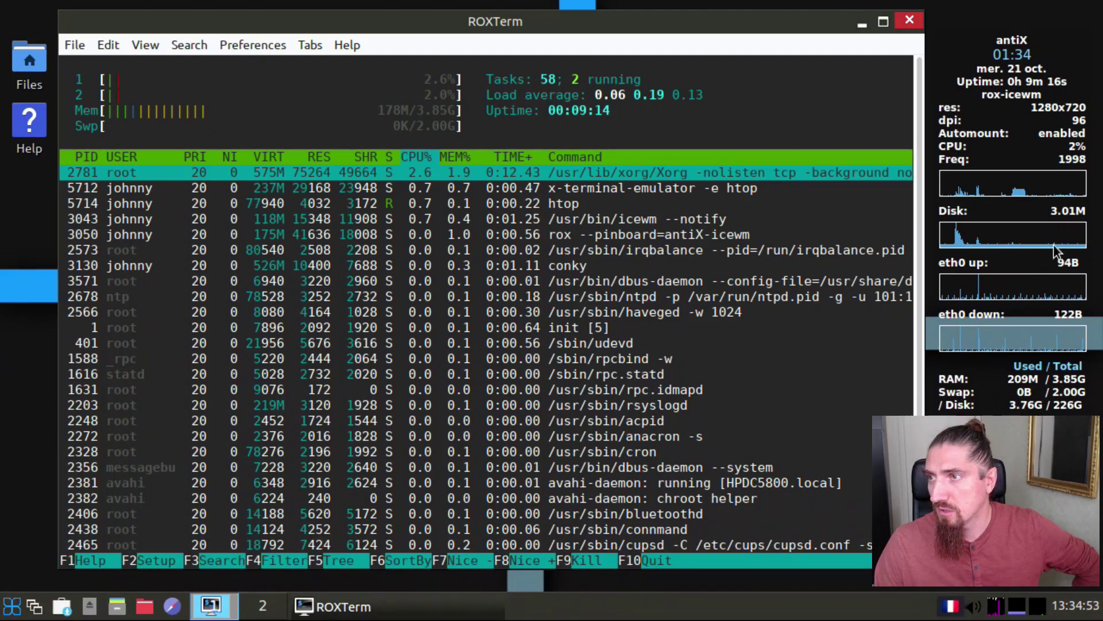
{"action": "left_click", "coordinate": [912, 22]}
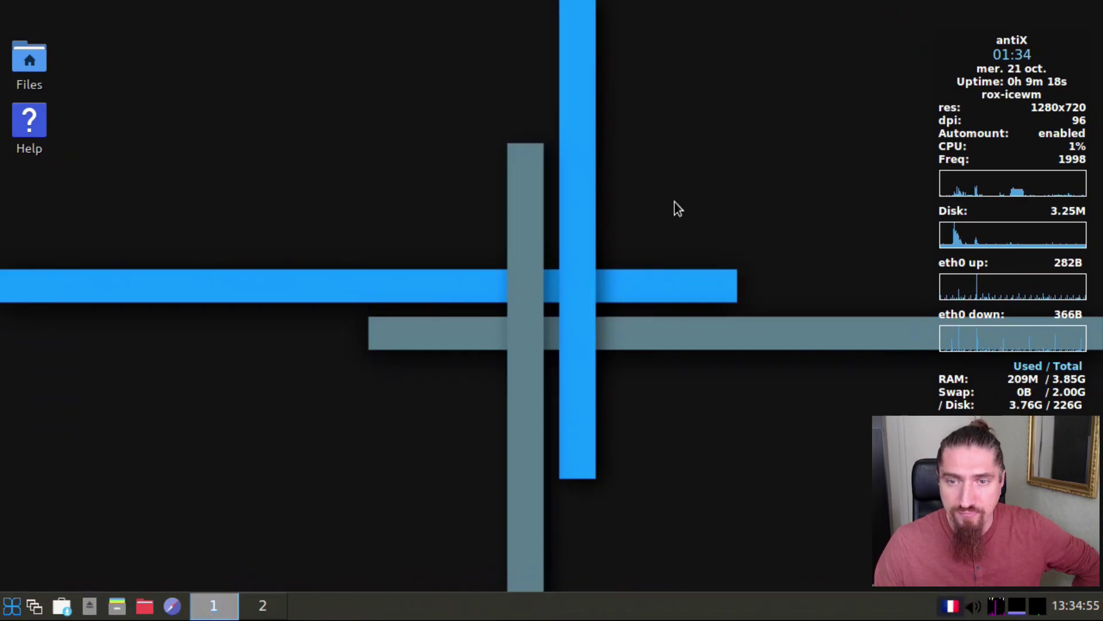
Step: Browse the Accessoires, Graphisme and Internet menu categories and launch Firefox ESR
{"action": "left_click", "coordinate": [16, 610]}
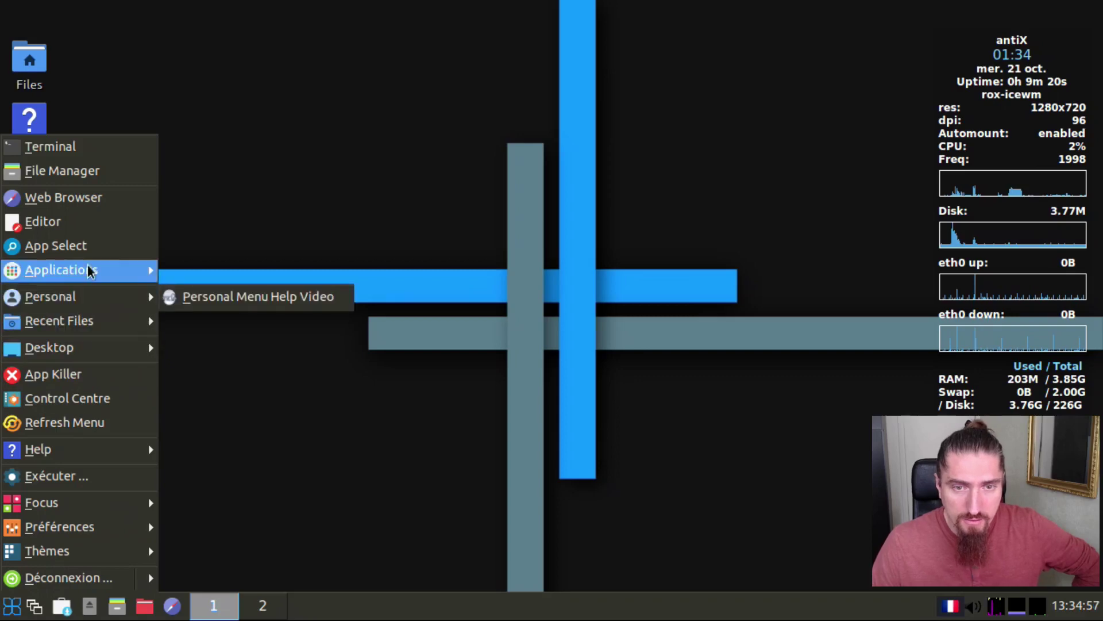
{"action": "mouse_move", "coordinate": [86, 270]}
{"action": "mouse_move", "coordinate": [219, 291]}
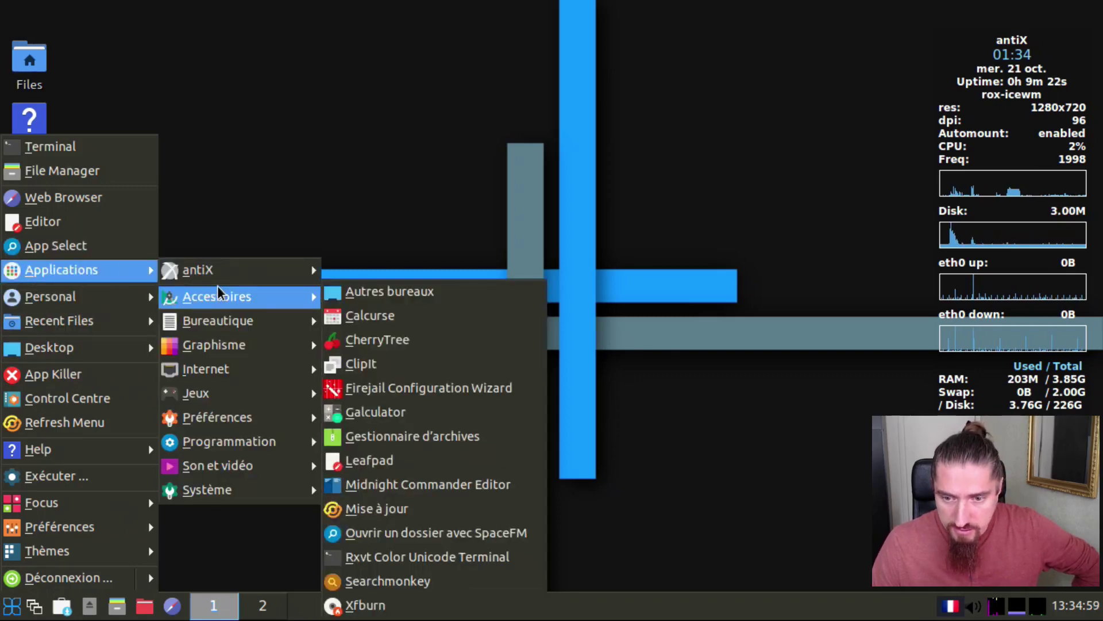
{"action": "mouse_move", "coordinate": [235, 351]}
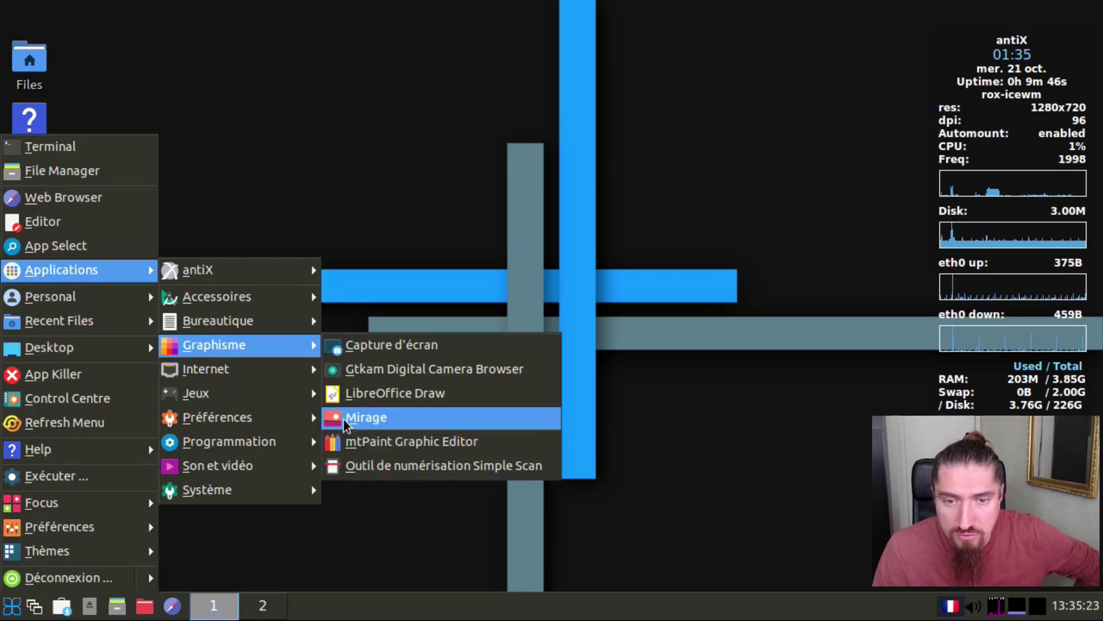
{"action": "mouse_move", "coordinate": [283, 379]}
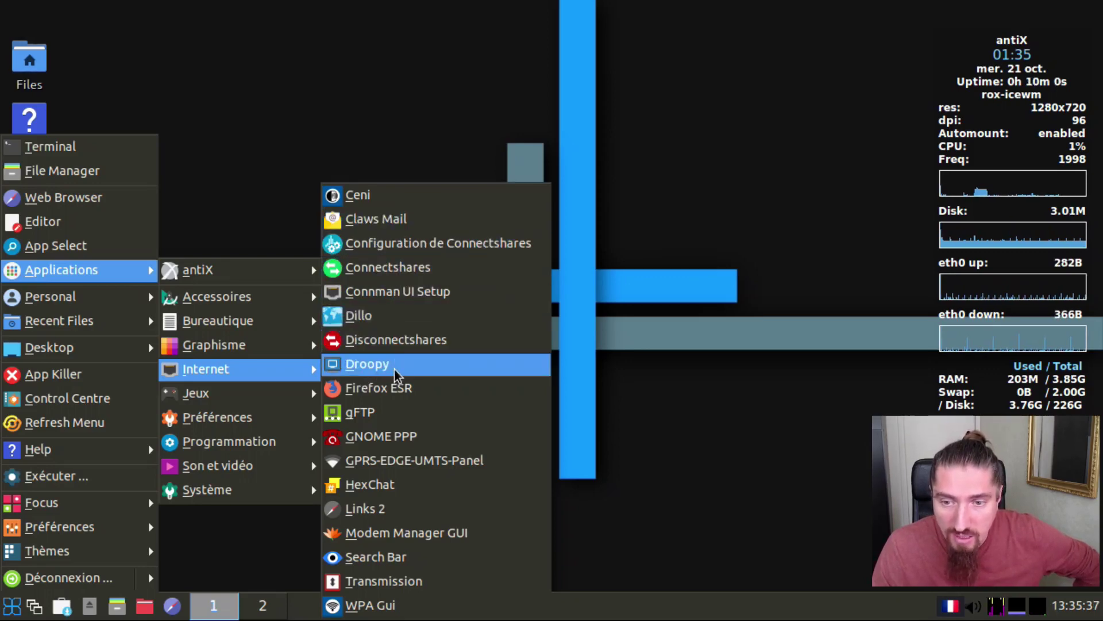
{"action": "left_click", "coordinate": [408, 388]}
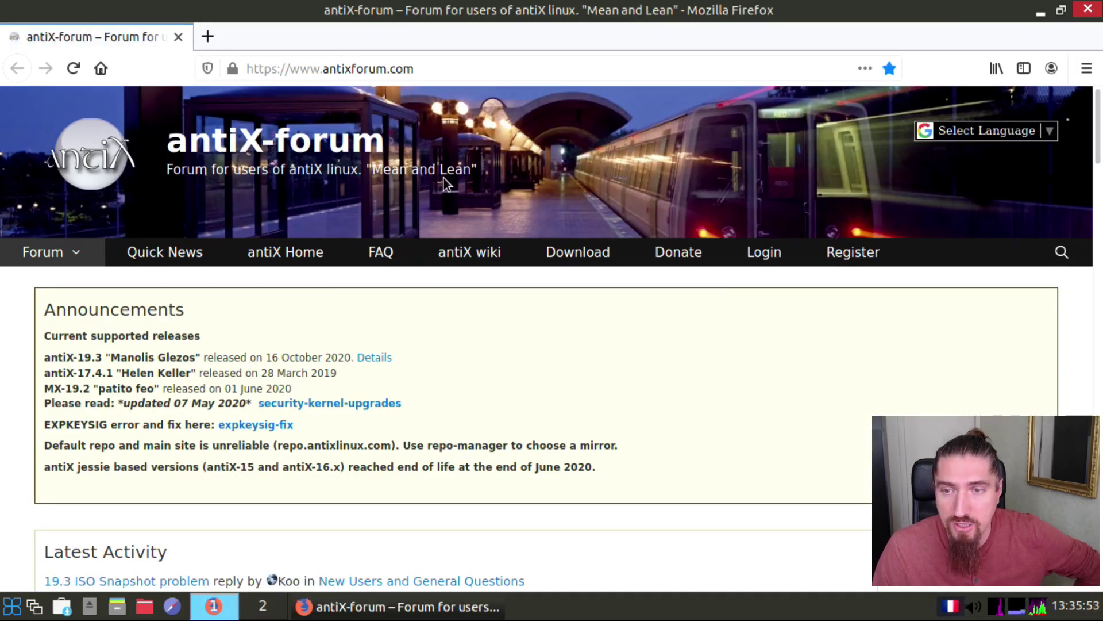
Step: Scroll through the antiX-forum homepage, then close Firefox ESR
{"action": "scroll", "coordinate": [418, 322], "scroll_direction": "down", "scroll_amount": 10}
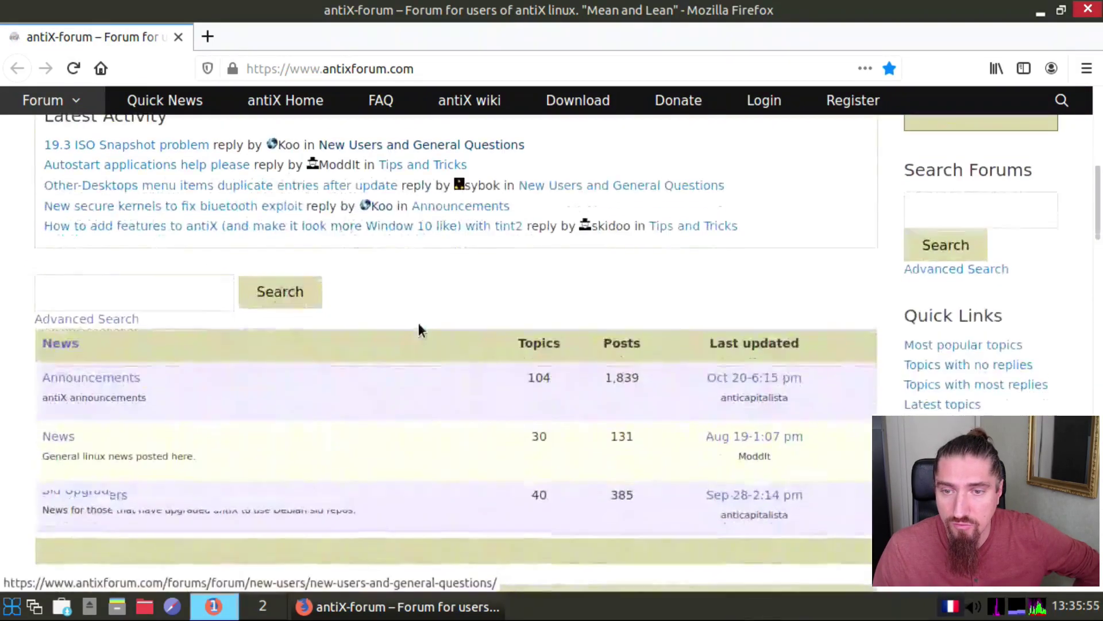
{"action": "scroll", "coordinate": [427, 334], "scroll_direction": "down", "scroll_amount": 4}
{"action": "scroll", "coordinate": [428, 333], "scroll_direction": "up", "scroll_amount": 12}
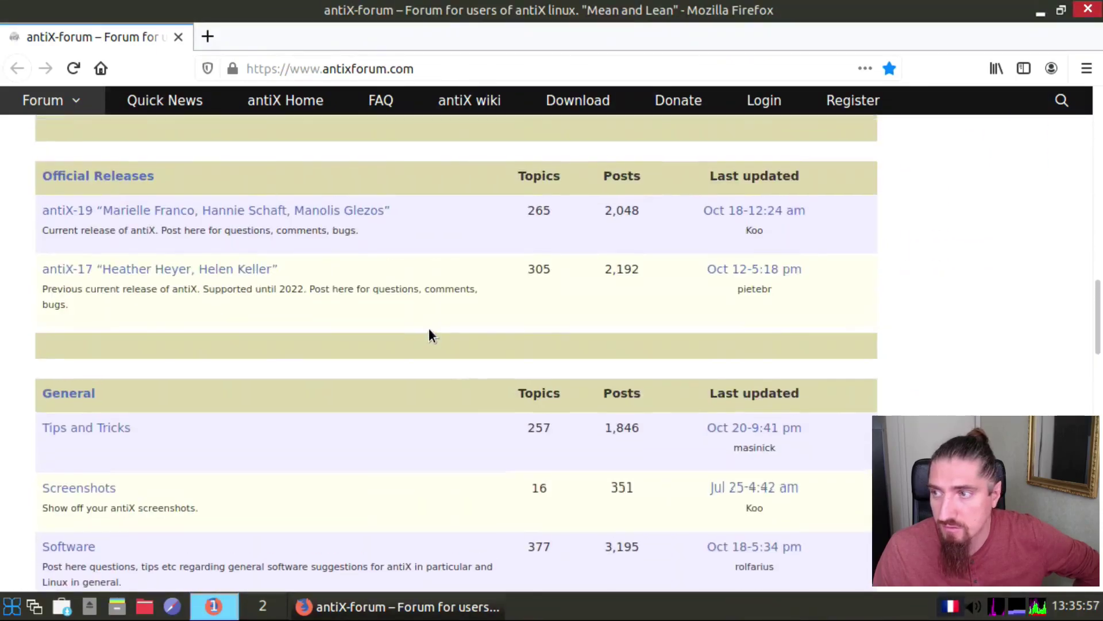
{"action": "scroll", "coordinate": [428, 335], "scroll_direction": "up", "scroll_amount": 2}
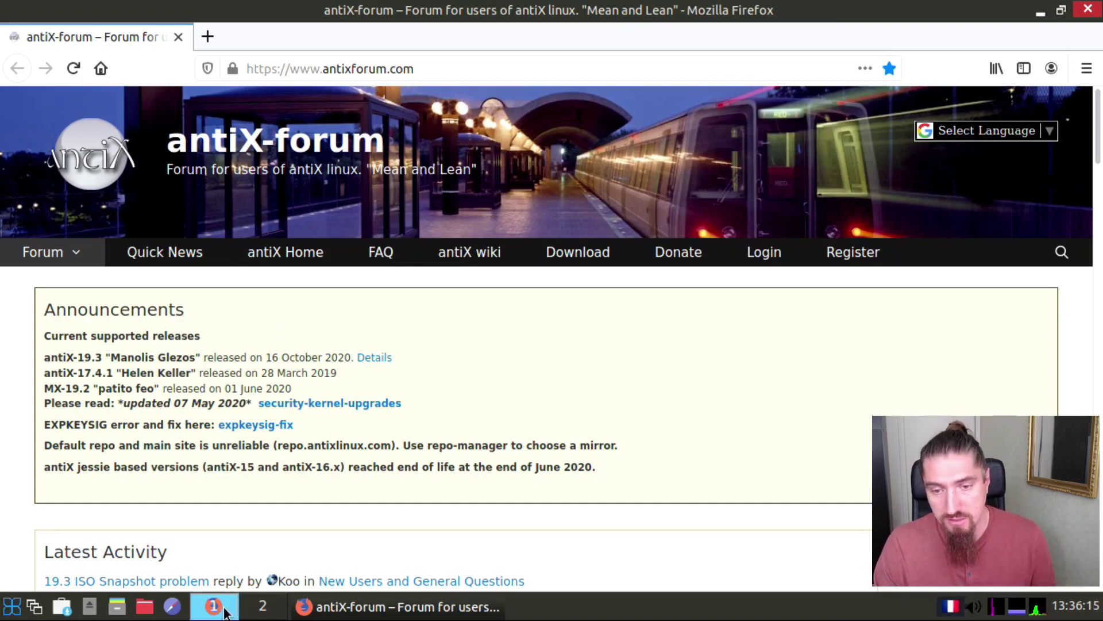
{"action": "scroll", "coordinate": [330, 419], "scroll_direction": "down", "scroll_amount": 4}
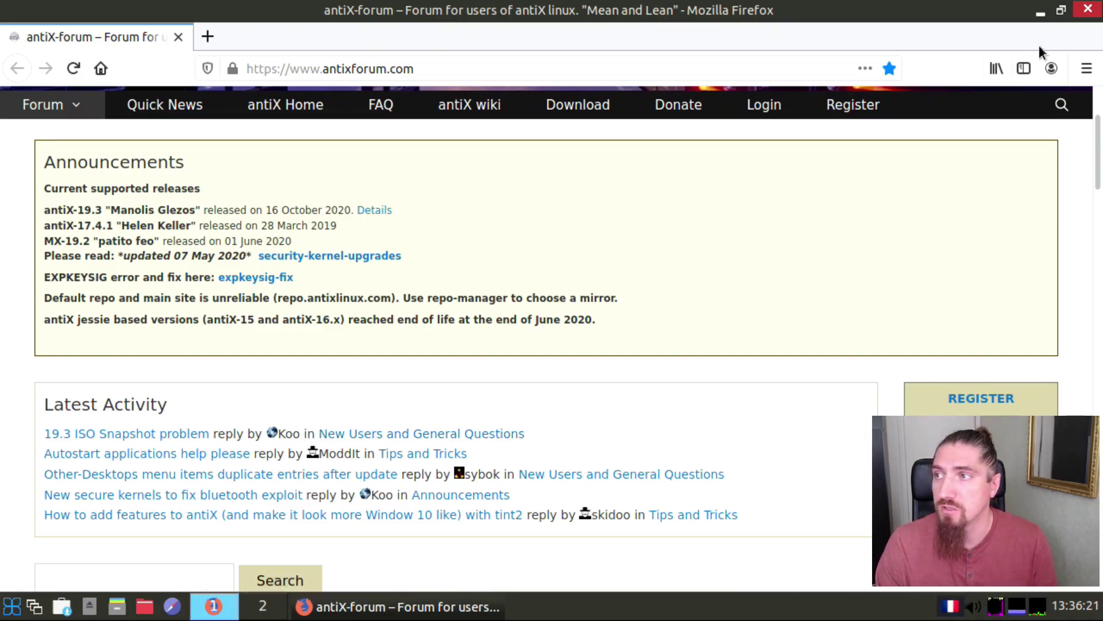
{"action": "left_click", "coordinate": [1088, 10]}
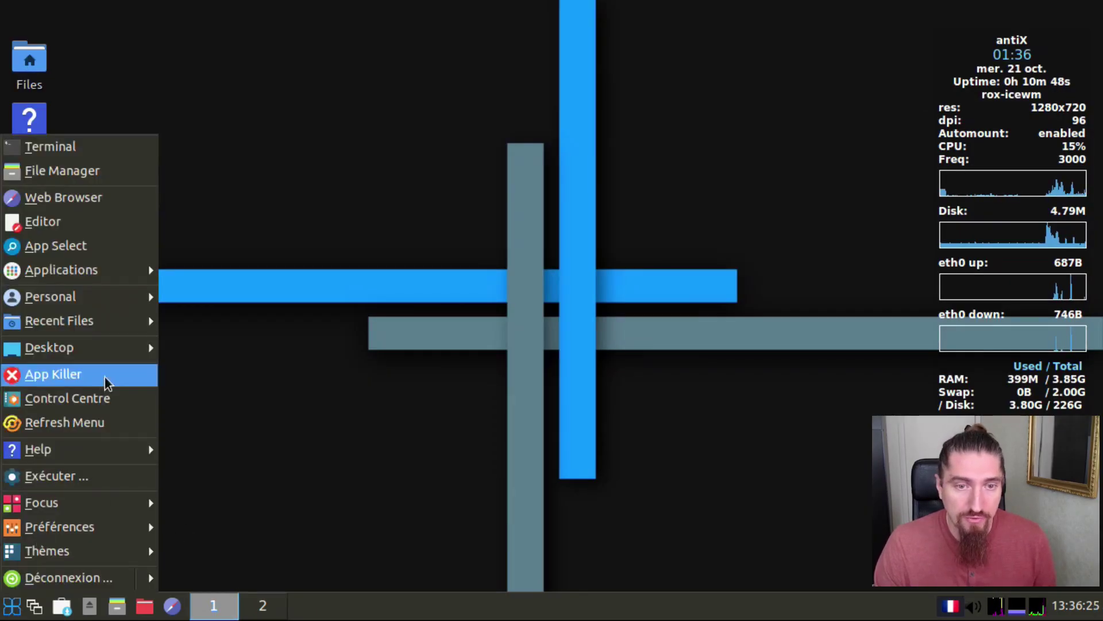
Step: Browse the Jeux, Internet, Préférences, Programmation, Son et vidéo and Système menus, then launch Système > ROXTerm
{"action": "mouse_move", "coordinate": [128, 270]}
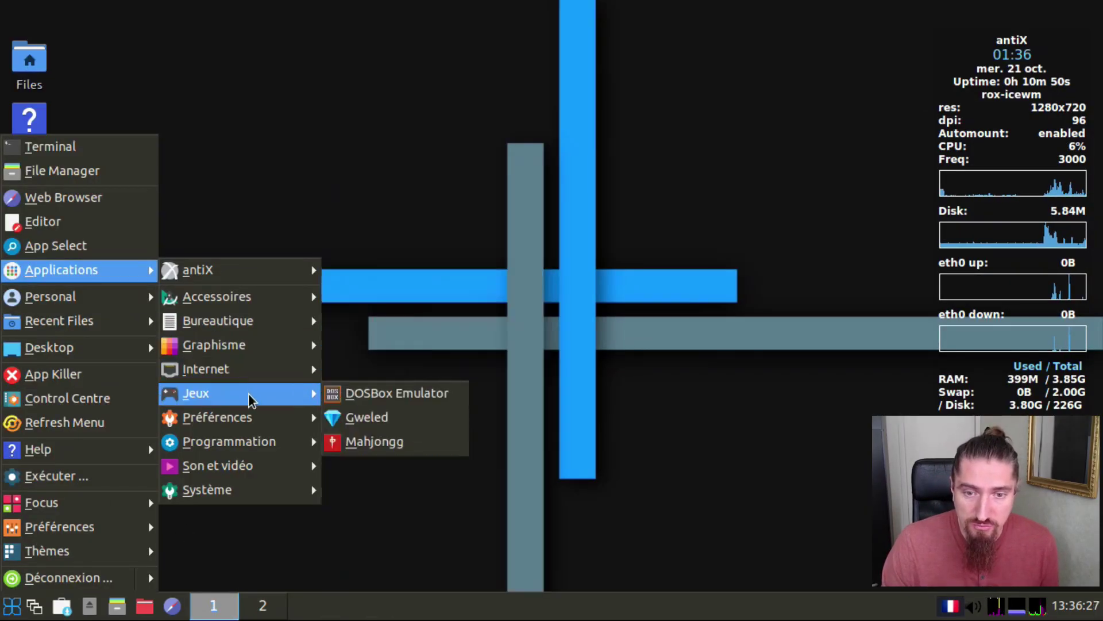
{"action": "mouse_move", "coordinate": [258, 371]}
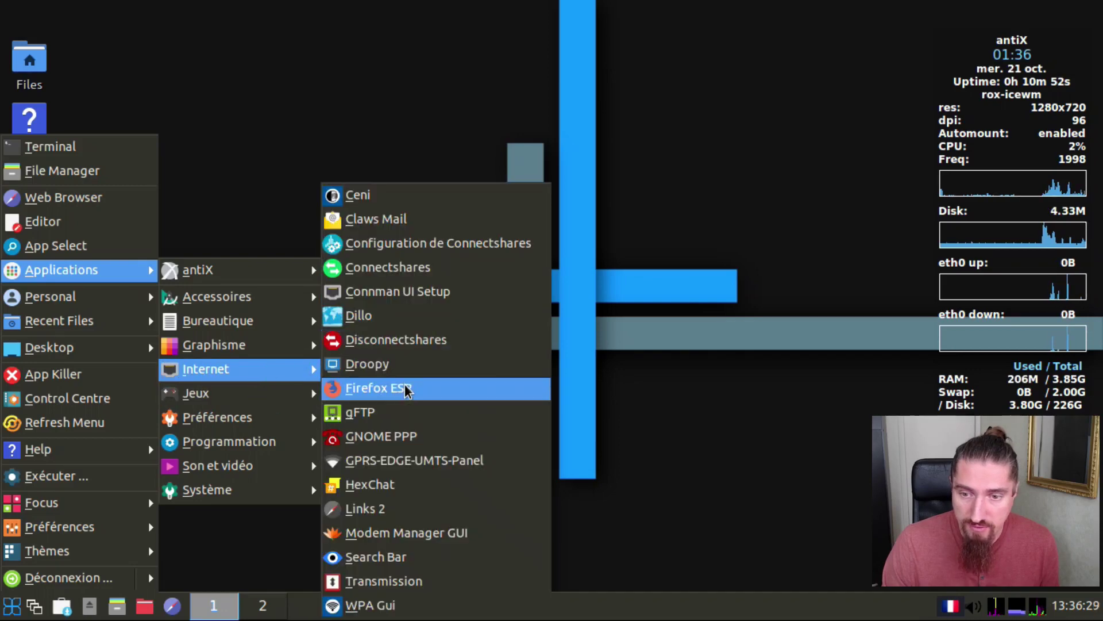
{"action": "mouse_move", "coordinate": [274, 410]}
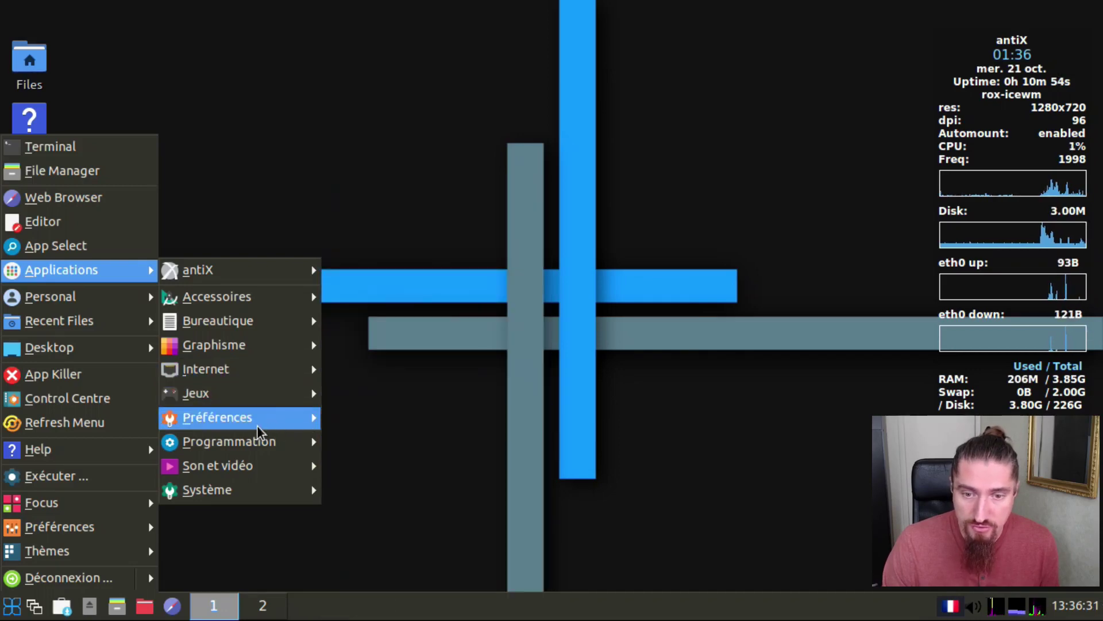
{"action": "mouse_move", "coordinate": [262, 429]}
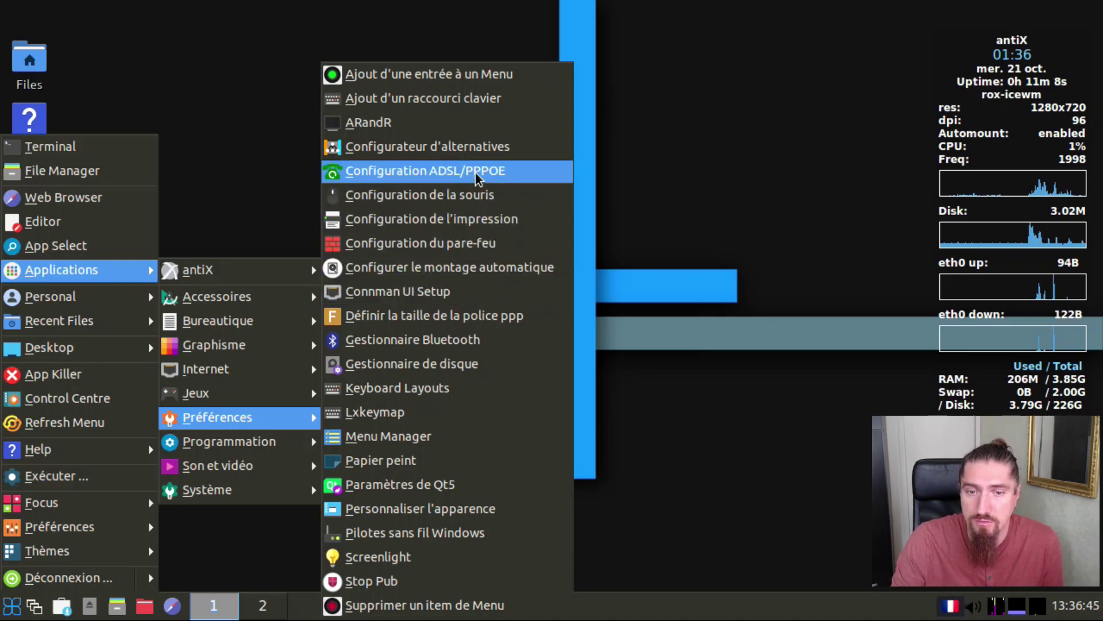
{"action": "mouse_move", "coordinate": [311, 447]}
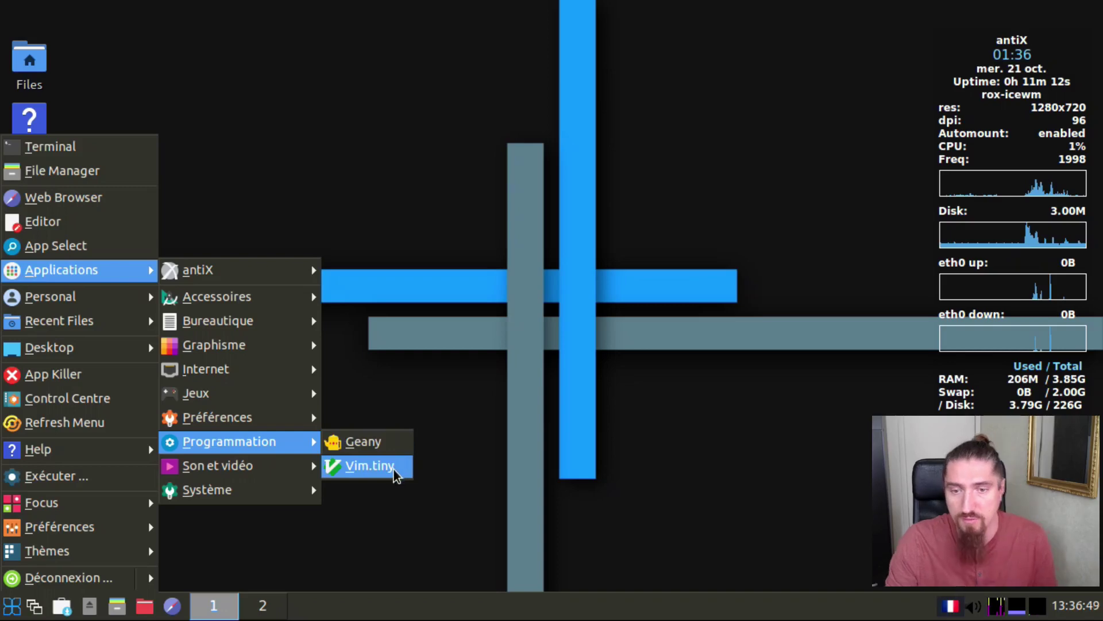
{"action": "mouse_move", "coordinate": [254, 472]}
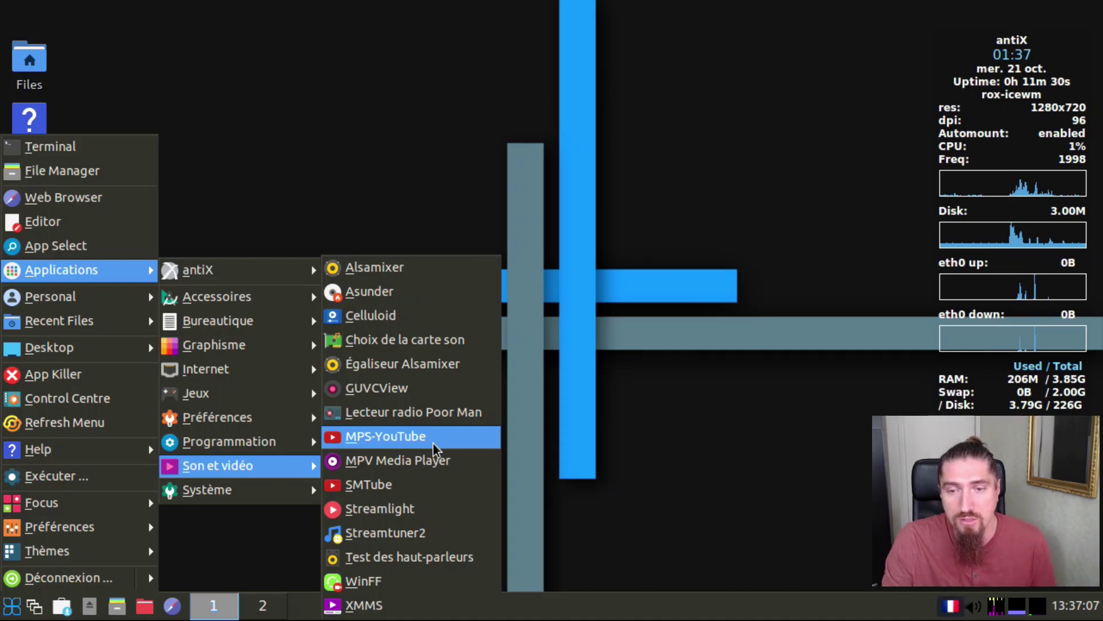
{"action": "mouse_move", "coordinate": [315, 493]}
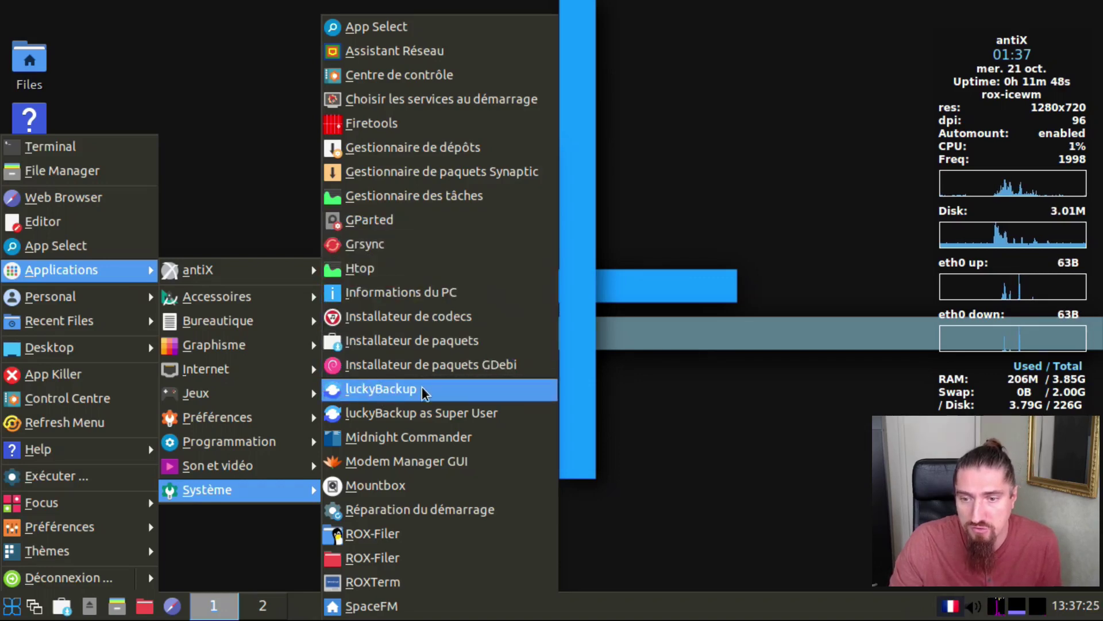
{"action": "scroll", "coordinate": [445, 482], "scroll_direction": "down", "scroll_amount": 4}
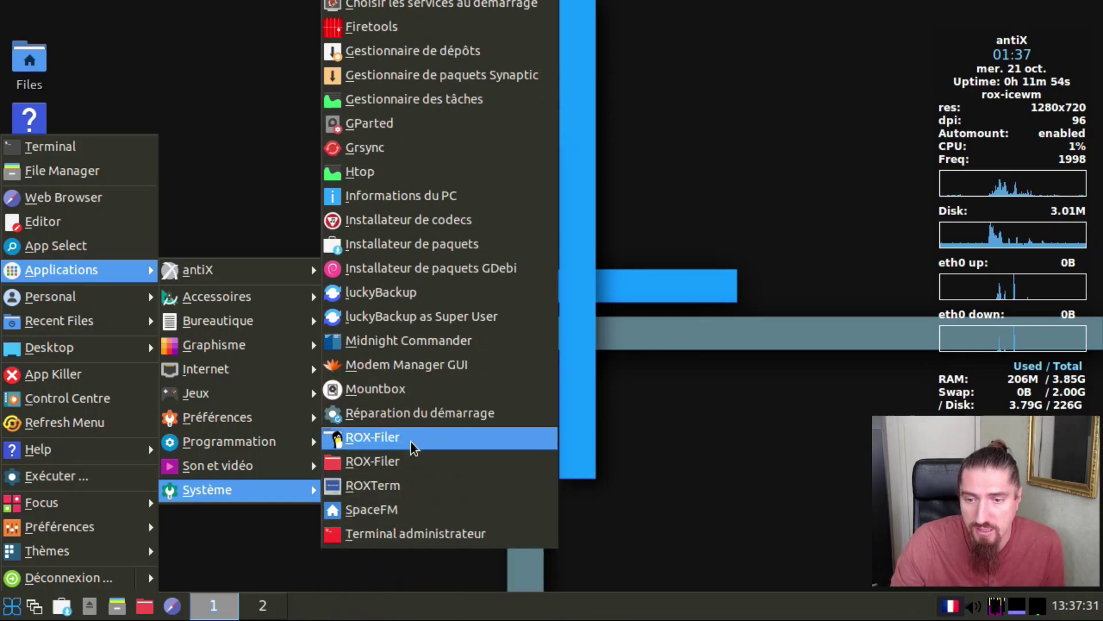
{"action": "left_click", "coordinate": [395, 485]}
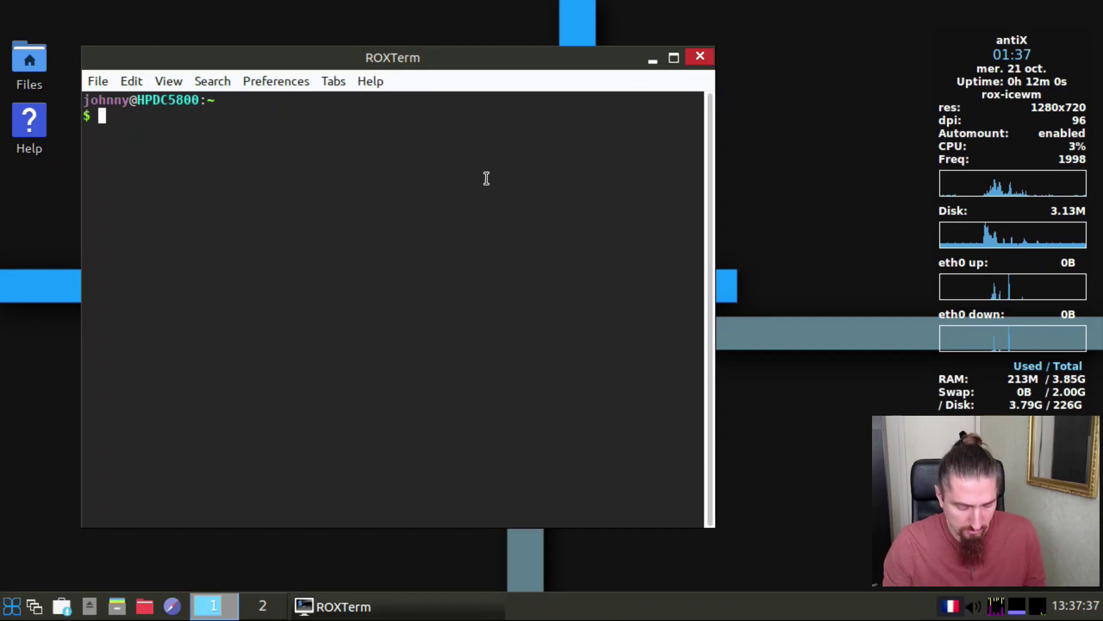
Step: Run df -h to list disk usage, showing /dev/sda1 at 3,8G used of 227G
{"action": "type", "text": "df "}
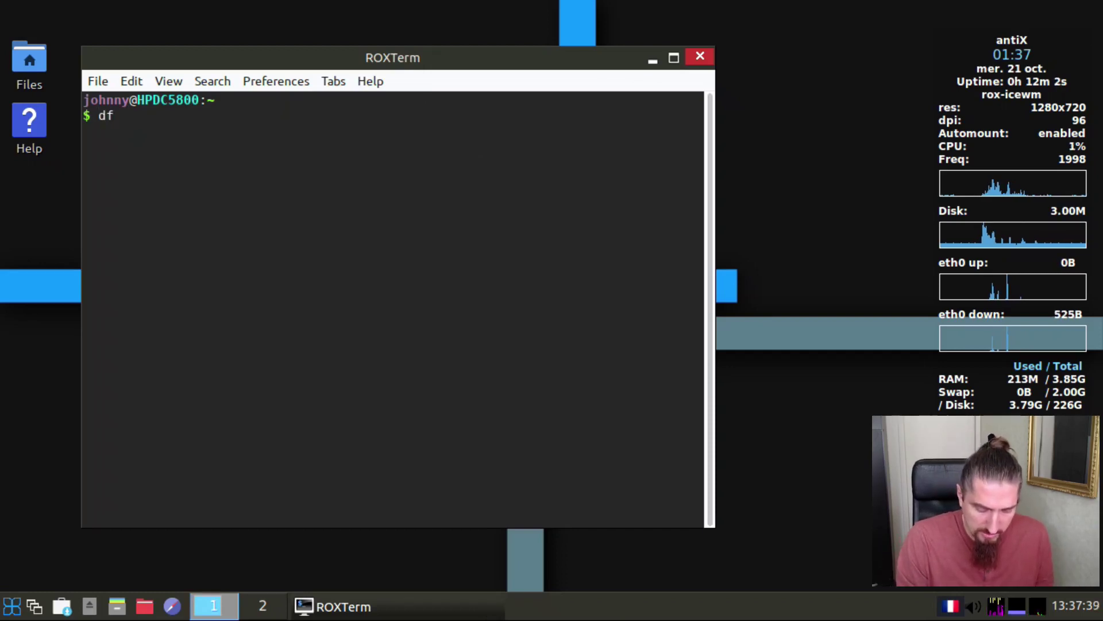
{"action": "type", "text": "-h"}
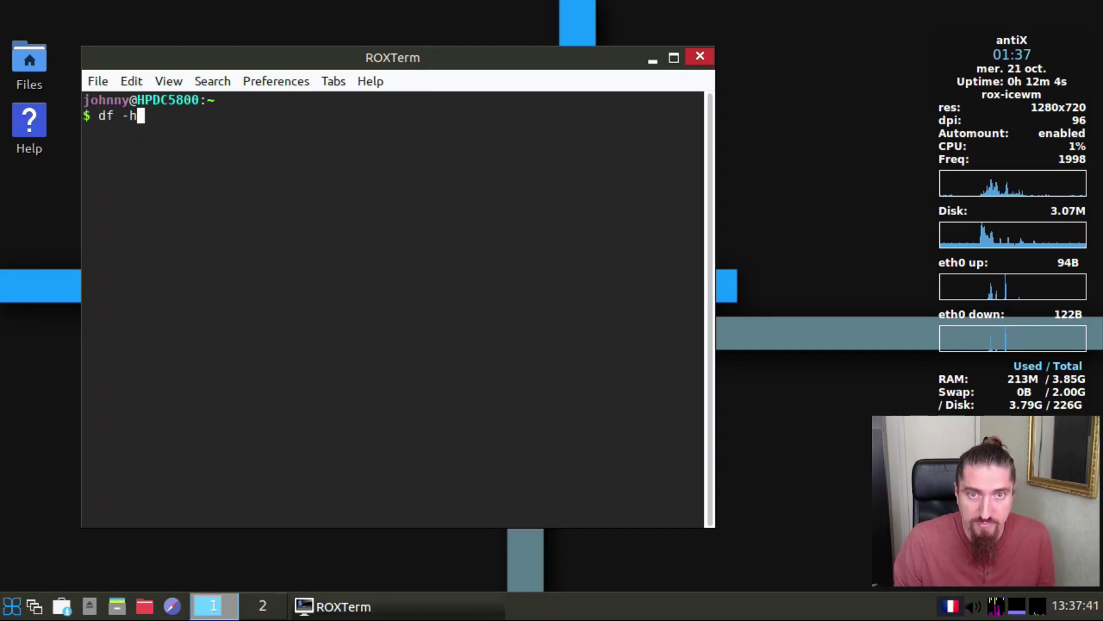
{"action": "key", "text": "Return"}
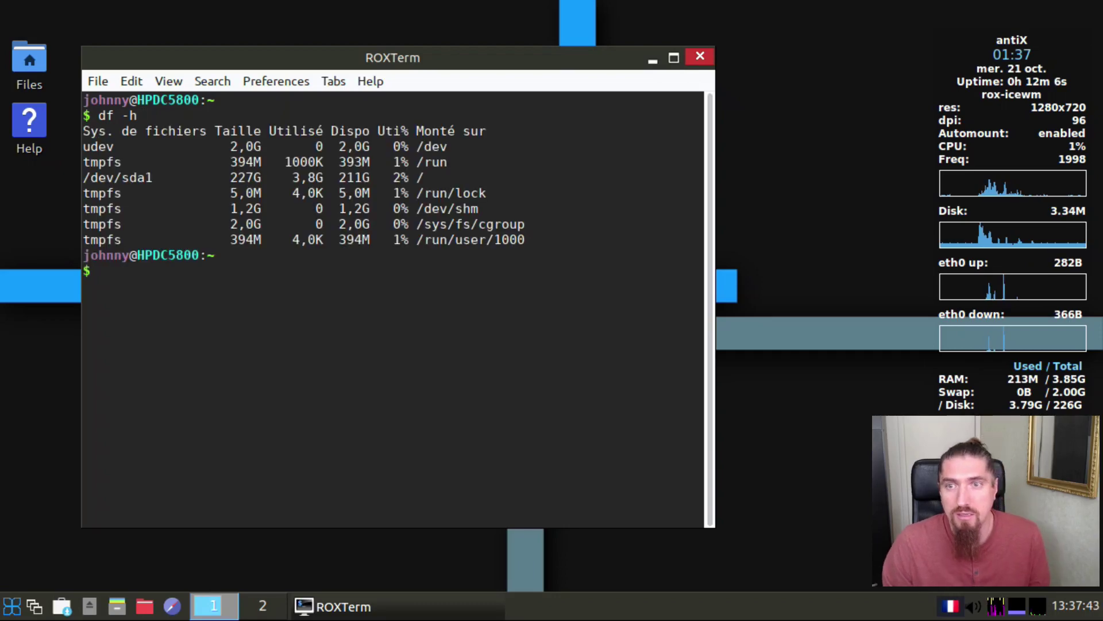